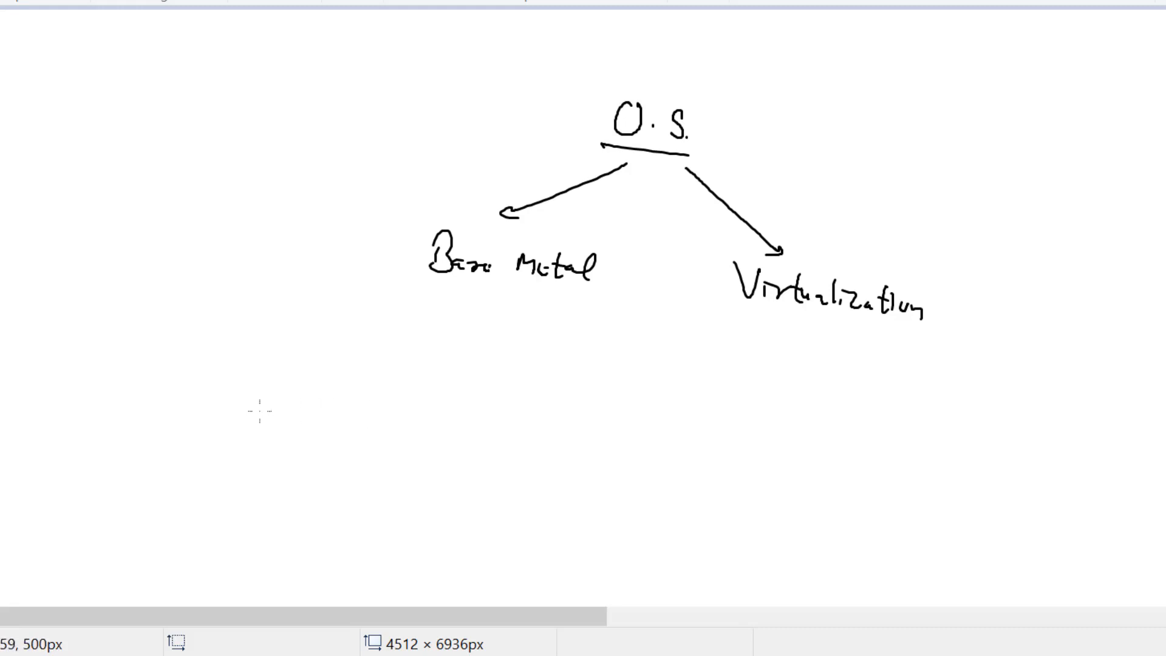
- Draw a black rectangle labelled 'Phy HD CPU/RAM/HD' below the O.S. diagram
{"action": "mouse_move", "coordinate": [429, 486]}
{"action": "left_mouse_down"}
{"action": "mouse_move", "coordinate": [130, 471]}
{"action": "mouse_move", "coordinate": [123, 507]}
{"action": "left_mouse_up"}
{"action": "mouse_move", "coordinate": [423, 489]}
{"action": "left_mouse_down"}
{"action": "mouse_move", "coordinate": [421, 519]}
{"action": "mouse_move", "coordinate": [116, 514]}
{"action": "mouse_move", "coordinate": [175, 489]}
{"action": "mouse_move", "coordinate": [192, 515]}
{"action": "mouse_move", "coordinate": [226, 504]}
{"action": "left_mouse_up"}
{"action": "mouse_move", "coordinate": [218, 497]}
{"action": "left_mouse_down"}
{"action": "mouse_move", "coordinate": [235, 496]}
{"action": "mouse_move", "coordinate": [240, 512]}
{"action": "left_mouse_up"}
{"action": "left_click_drag", "start_coordinate": [237, 493], "coordinate": [245, 514]}
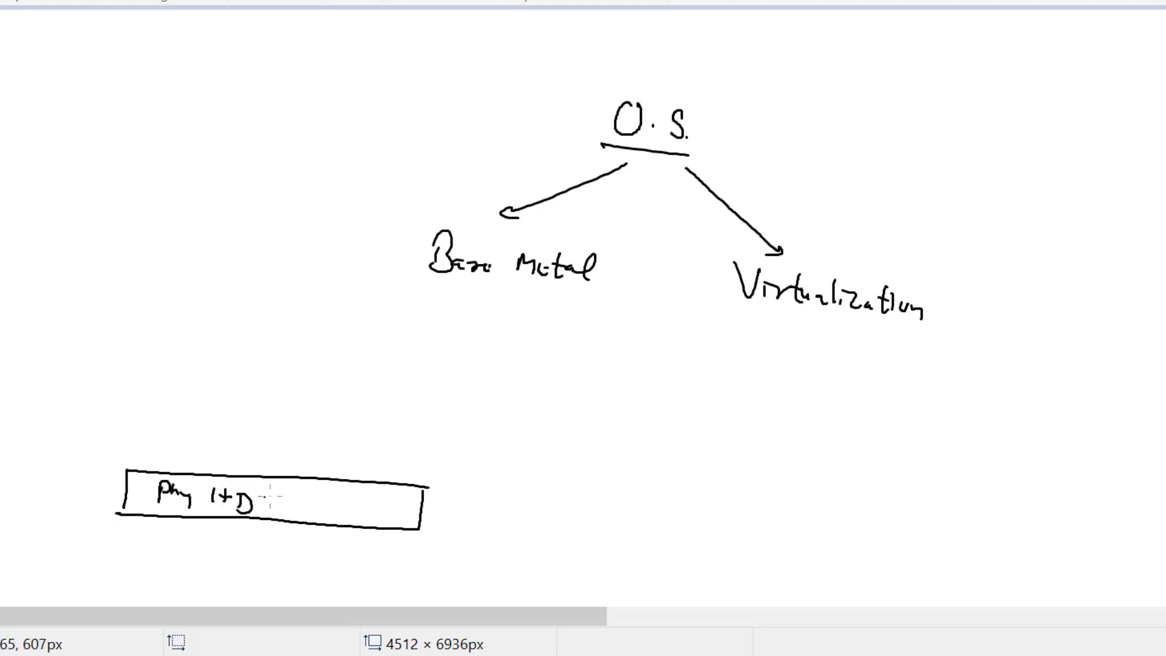
{"action": "mouse_move", "coordinate": [304, 485]}
{"action": "left_mouse_down"}
{"action": "mouse_move", "coordinate": [302, 498]}
{"action": "mouse_move", "coordinate": [315, 487]}
{"action": "left_mouse_up"}
{"action": "mouse_move", "coordinate": [315, 489]}
{"action": "left_mouse_down"}
{"action": "mouse_move", "coordinate": [323, 507]}
{"action": "mouse_move", "coordinate": [408, 512]}
{"action": "left_mouse_up"}
{"action": "mouse_move", "coordinate": [398, 503]}
{"action": "left_mouse_down"}
{"action": "mouse_move", "coordinate": [414, 500]}
{"action": "mouse_move", "coordinate": [415, 516]}
{"action": "left_mouse_up"}
{"action": "left_click_drag", "start_coordinate": [415, 493], "coordinate": [420, 514]}
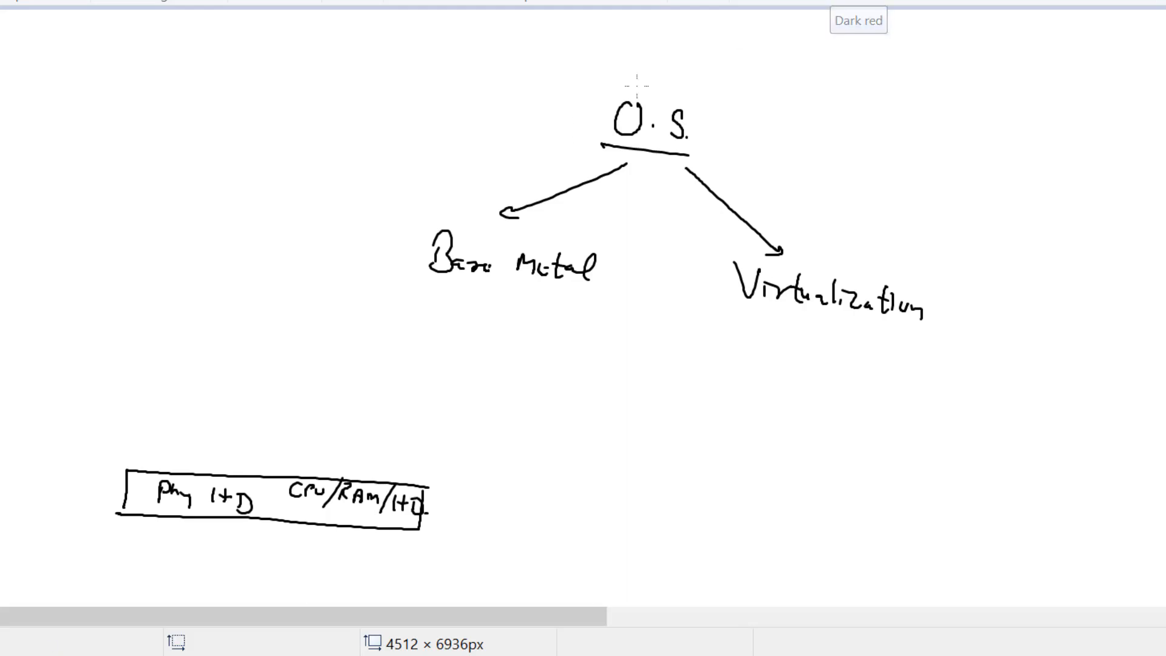
- Draw a dark-red box above the hardware box and write 'Win' in it
{"action": "mouse_move", "coordinate": [125, 410]}
{"action": "left_mouse_down"}
{"action": "mouse_move", "coordinate": [116, 447]}
{"action": "mouse_move", "coordinate": [207, 413]}
{"action": "mouse_move", "coordinate": [452, 419]}
{"action": "mouse_move", "coordinate": [454, 458]}
{"action": "mouse_move", "coordinate": [204, 451]}
{"action": "mouse_move", "coordinate": [141, 436]}
{"action": "mouse_move", "coordinate": [194, 425]}
{"action": "left_mouse_up"}
{"action": "left_click_drag", "start_coordinate": [201, 428], "coordinate": [224, 442]}
{"action": "left_click", "coordinate": [199, 424]}
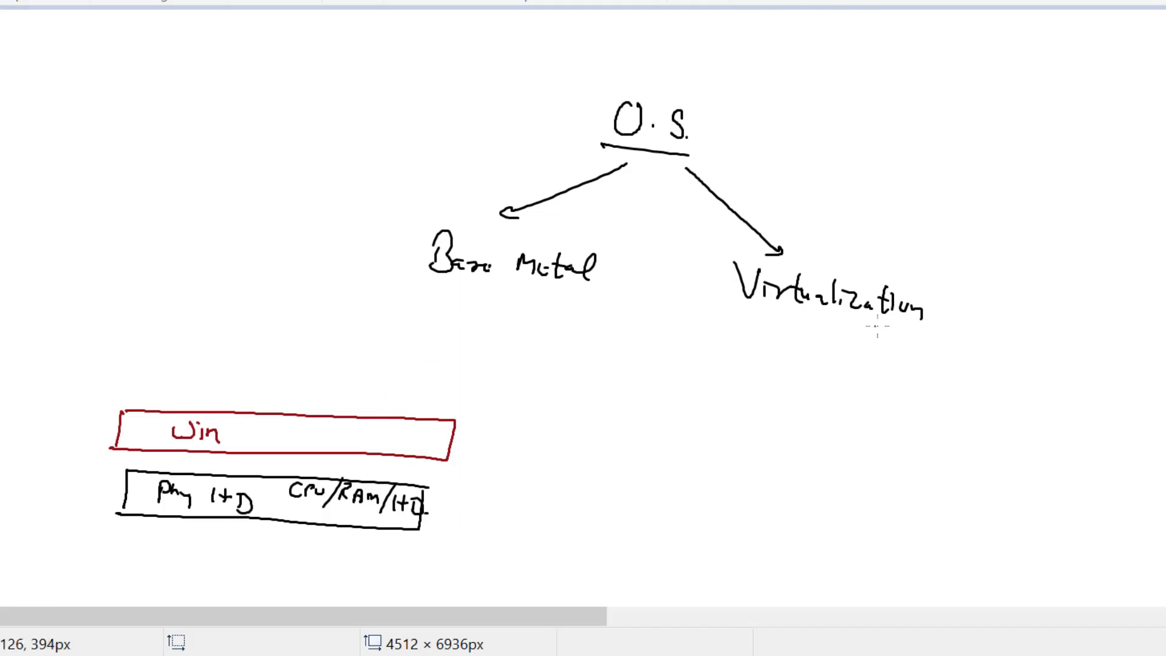
- Underline 'Virtualization' in blue with an arrow to underlined 'Oracle Vbox'; add an orange 'Vbox' line above Win
{"action": "left_click_drag", "start_coordinate": [787, 316], "coordinate": [910, 331]}
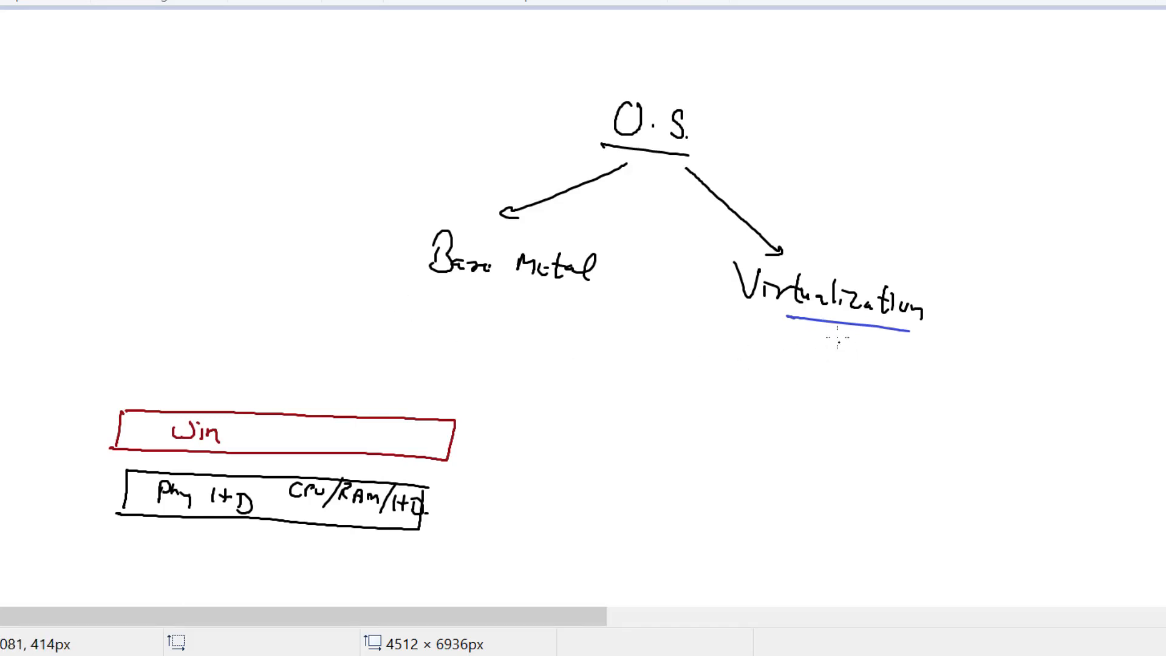
{"action": "mouse_move", "coordinate": [835, 324]}
{"action": "left_mouse_down"}
{"action": "mouse_move", "coordinate": [850, 361]}
{"action": "mouse_move", "coordinate": [909, 353]}
{"action": "mouse_move", "coordinate": [937, 372]}
{"action": "left_mouse_up"}
{"action": "left_click_drag", "start_coordinate": [945, 376], "coordinate": [948, 393]}
{"action": "mouse_move", "coordinate": [957, 385]}
{"action": "left_mouse_down"}
{"action": "mouse_move", "coordinate": [1048, 394]}
{"action": "mouse_move", "coordinate": [1057, 420]}
{"action": "mouse_move", "coordinate": [1101, 435]}
{"action": "left_mouse_up"}
{"action": "mouse_move", "coordinate": [1101, 422]}
{"action": "left_mouse_down"}
{"action": "mouse_move", "coordinate": [1091, 436]}
{"action": "mouse_move", "coordinate": [1029, 433]}
{"action": "left_mouse_up"}
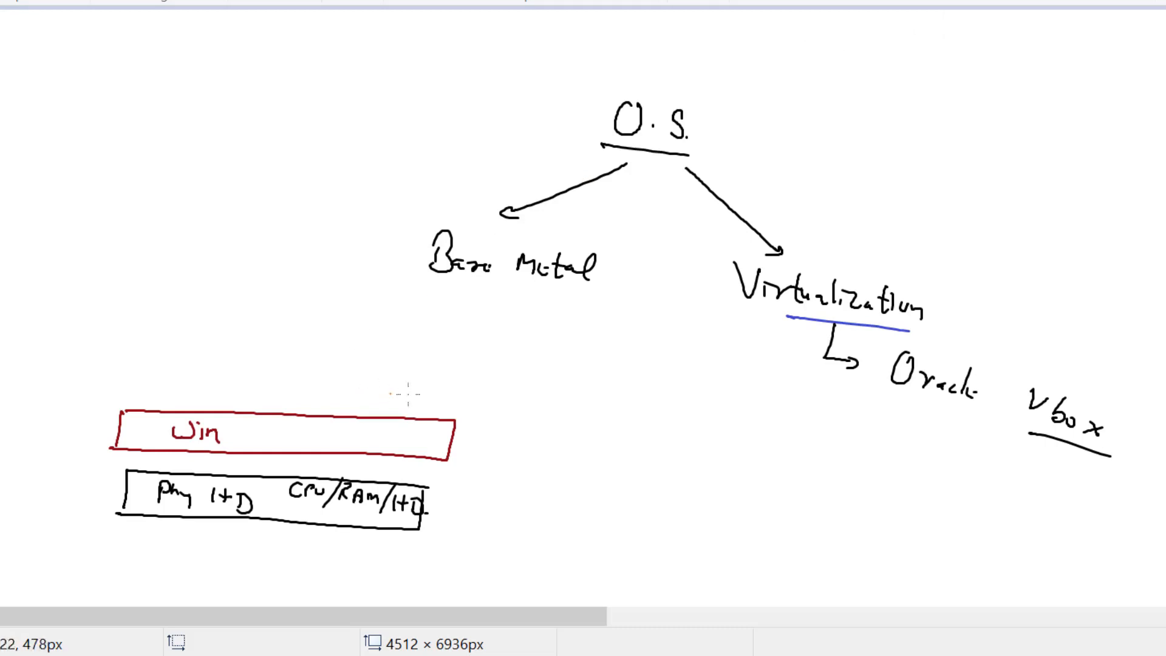
{"action": "mouse_move", "coordinate": [494, 395]}
{"action": "left_mouse_down"}
{"action": "mouse_move", "coordinate": [82, 375]}
{"action": "mouse_move", "coordinate": [481, 389]}
{"action": "mouse_move", "coordinate": [502, 429]}
{"action": "mouse_move", "coordinate": [545, 424]}
{"action": "mouse_move", "coordinate": [558, 451]}
{"action": "mouse_move", "coordinate": [588, 468]}
{"action": "left_mouse_up"}
{"action": "left_click_drag", "start_coordinate": [586, 457], "coordinate": [564, 463]}
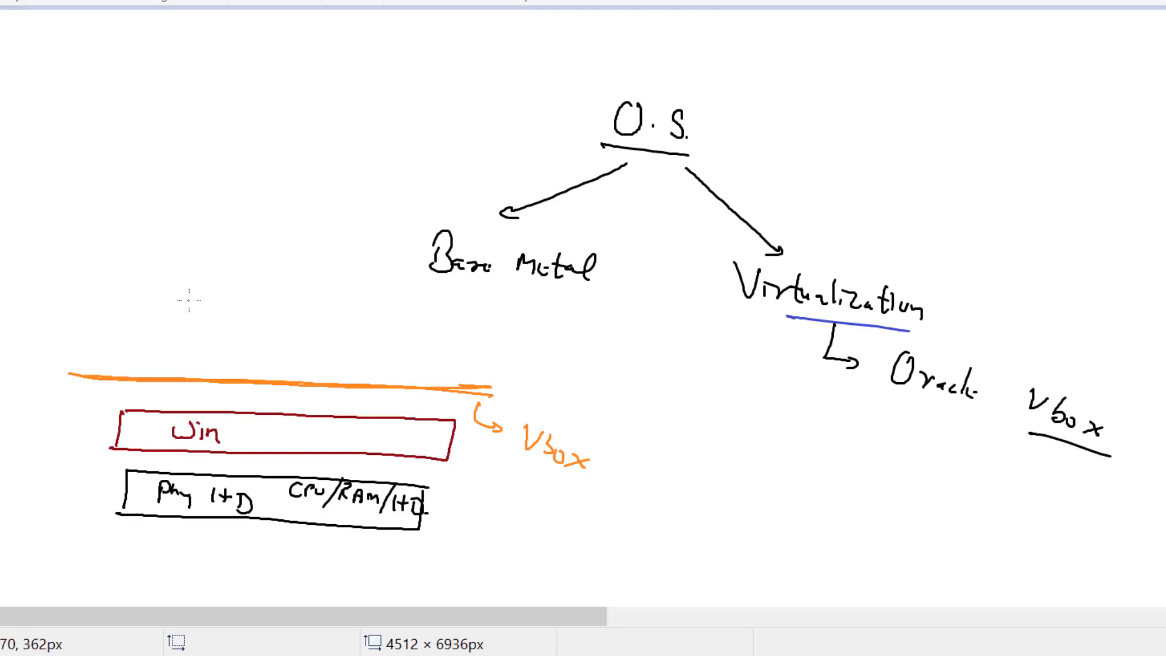
- Draw two blue boxes above the orange line, plus a dashed arrow for more boxes
{"action": "mouse_move", "coordinate": [210, 281]}
{"action": "left_mouse_down"}
{"action": "mouse_move", "coordinate": [101, 297]}
{"action": "mouse_move", "coordinate": [98, 331]}
{"action": "mouse_move", "coordinate": [208, 338]}
{"action": "mouse_move", "coordinate": [127, 334]}
{"action": "left_mouse_up"}
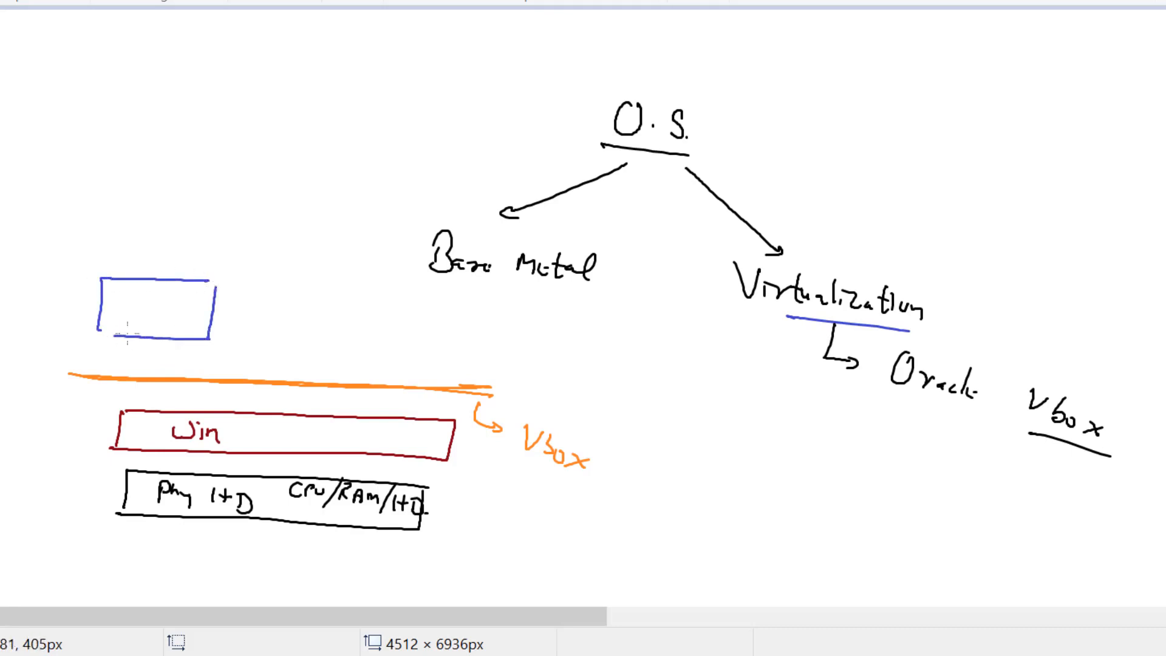
{"action": "mouse_move", "coordinate": [388, 292]}
{"action": "left_mouse_down"}
{"action": "mouse_move", "coordinate": [323, 289]}
{"action": "mouse_move", "coordinate": [292, 340]}
{"action": "mouse_move", "coordinate": [389, 334]}
{"action": "mouse_move", "coordinate": [302, 343]}
{"action": "left_mouse_up"}
{"action": "left_click_drag", "start_coordinate": [418, 336], "coordinate": [430, 337]}
{"action": "left_click_drag", "start_coordinate": [437, 338], "coordinate": [504, 343]}
{"action": "left_click_drag", "start_coordinate": [512, 344], "coordinate": [551, 347]}
{"action": "left_click_drag", "start_coordinate": [551, 346], "coordinate": [532, 351]}
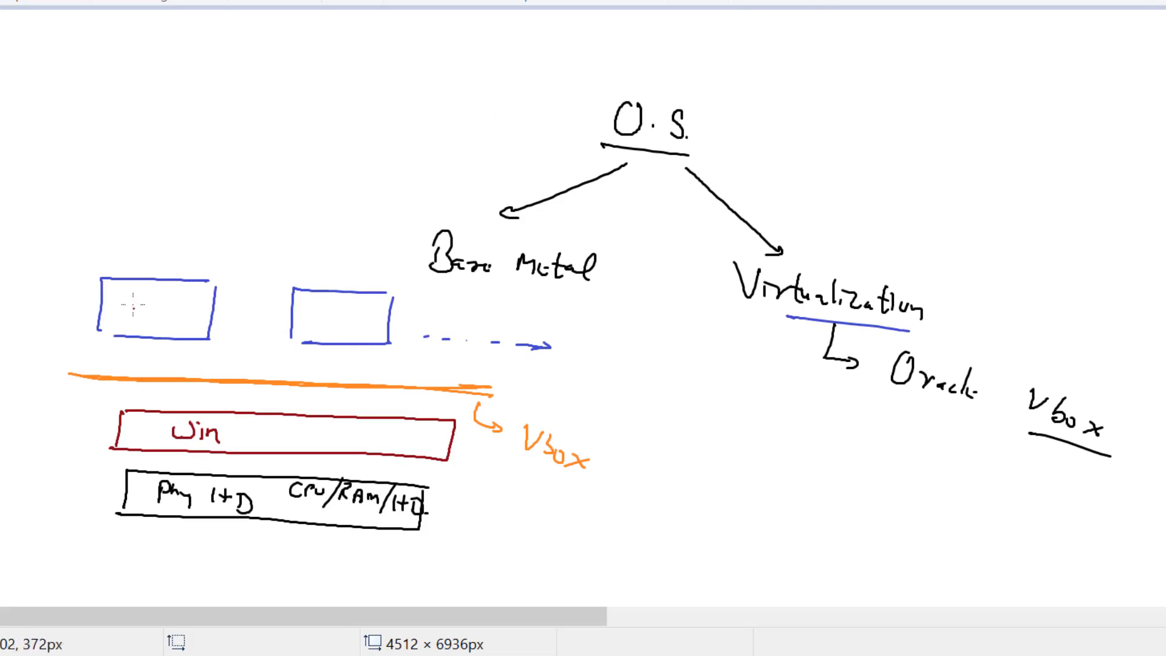
- Write 'RHEL8' in dark red in the first box and arrow it down through the layers
{"action": "mouse_move", "coordinate": [113, 285]}
{"action": "left_mouse_down"}
{"action": "mouse_move", "coordinate": [113, 303]}
{"action": "mouse_move", "coordinate": [145, 296]}
{"action": "left_mouse_up"}
{"action": "mouse_move", "coordinate": [145, 286]}
{"action": "left_mouse_down"}
{"action": "mouse_move", "coordinate": [144, 305]}
{"action": "mouse_move", "coordinate": [161, 305]}
{"action": "left_mouse_up"}
{"action": "left_click_drag", "start_coordinate": [150, 298], "coordinate": [193, 313]}
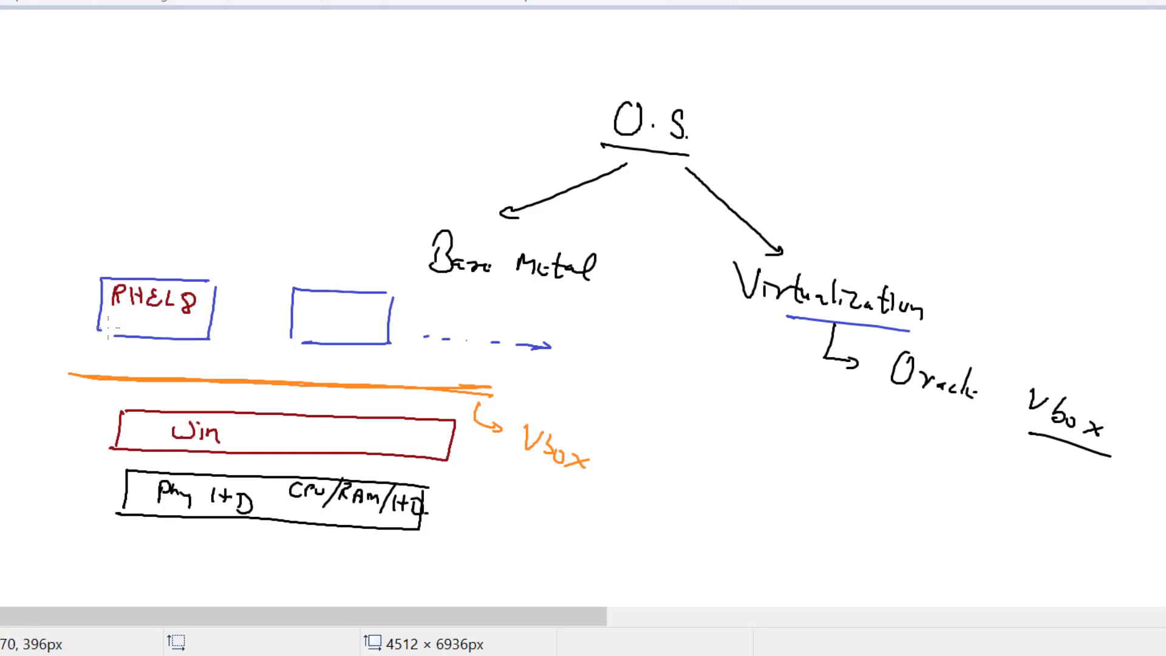
{"action": "mouse_move", "coordinate": [105, 326]}
{"action": "left_mouse_down"}
{"action": "mouse_move", "coordinate": [84, 342]}
{"action": "mouse_move", "coordinate": [152, 421]}
{"action": "mouse_move", "coordinate": [131, 494]}
{"action": "left_mouse_up"}
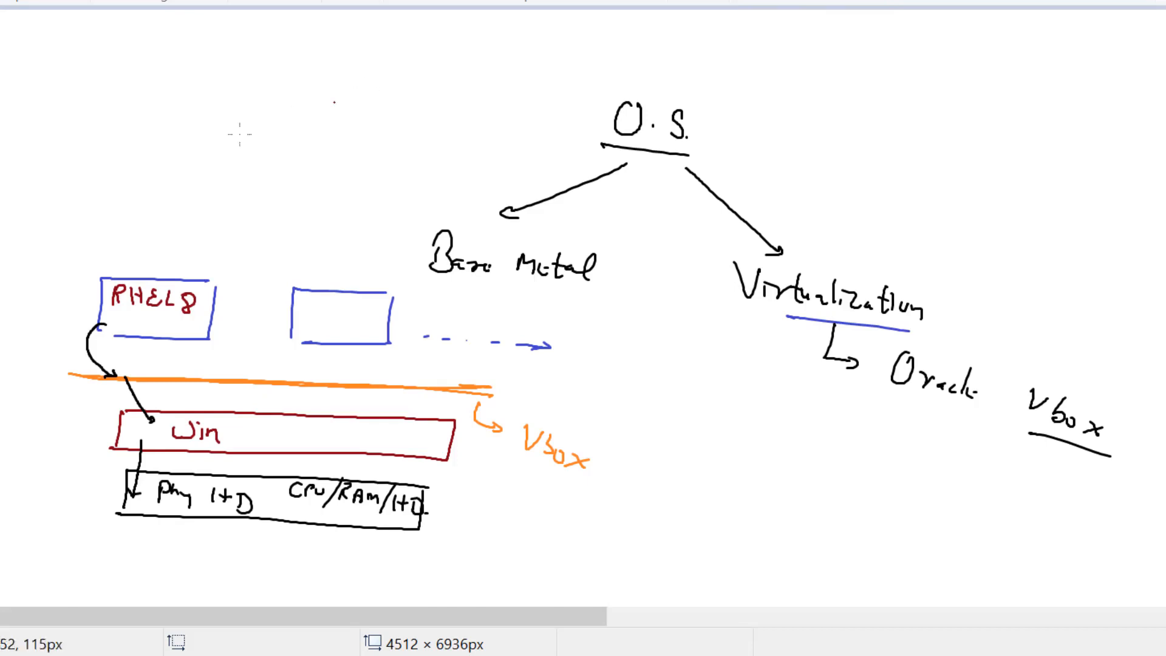
- Write 'Setup/DVD/Image', underline it in green, and connect it to the RHEL8 box
{"action": "mouse_move", "coordinate": [25, 135]}
{"action": "left_mouse_down"}
{"action": "mouse_move", "coordinate": [7, 163]}
{"action": "mouse_move", "coordinate": [61, 155]}
{"action": "mouse_move", "coordinate": [71, 170]}
{"action": "mouse_move", "coordinate": [74, 153]}
{"action": "mouse_move", "coordinate": [78, 172]}
{"action": "mouse_move", "coordinate": [140, 147]}
{"action": "mouse_move", "coordinate": [147, 168]}
{"action": "left_mouse_up"}
{"action": "mouse_move", "coordinate": [146, 150]}
{"action": "left_mouse_down"}
{"action": "mouse_move", "coordinate": [165, 182]}
{"action": "mouse_move", "coordinate": [216, 153]}
{"action": "left_mouse_up"}
{"action": "left_click_drag", "start_coordinate": [207, 156], "coordinate": [205, 174]}
{"action": "left_click_drag", "start_coordinate": [193, 176], "coordinate": [272, 176]}
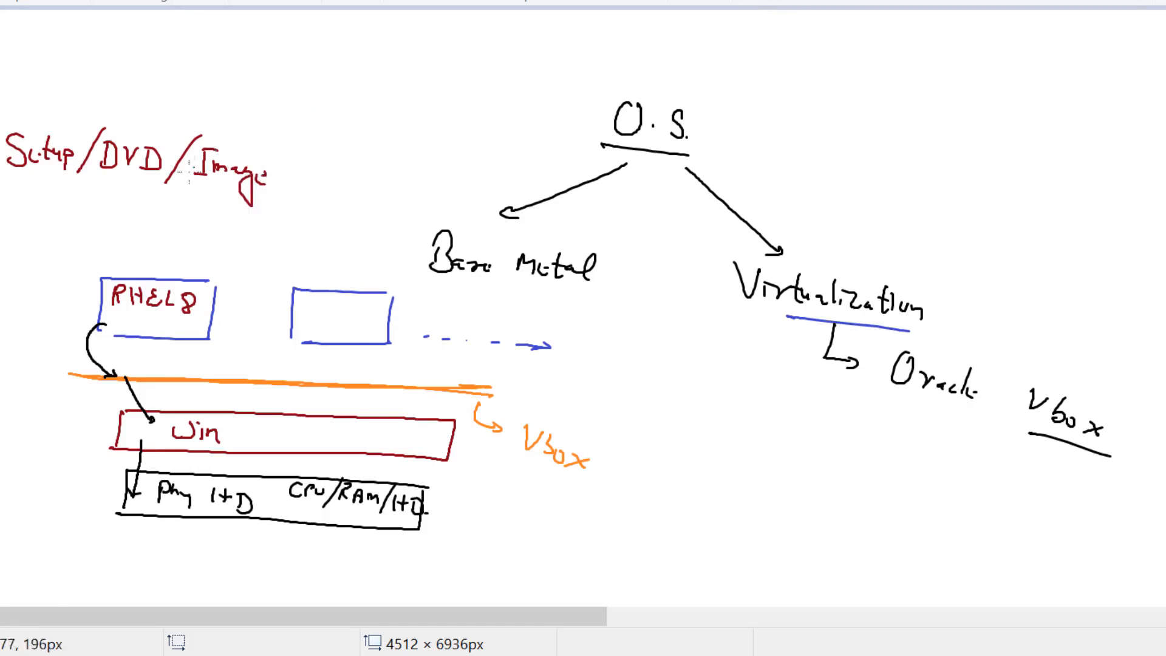
{"action": "left_click_drag", "start_coordinate": [258, 193], "coordinate": [18, 186]}
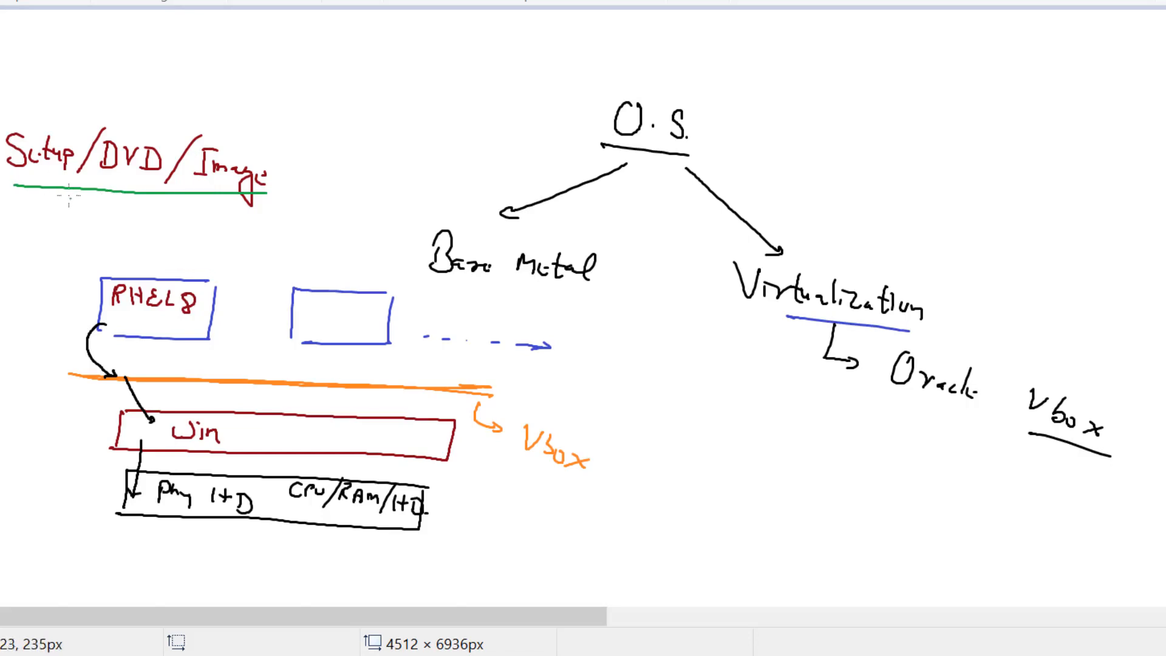
{"action": "mouse_move", "coordinate": [65, 191]}
{"action": "left_mouse_down"}
{"action": "mouse_move", "coordinate": [113, 278]}
{"action": "mouse_move", "coordinate": [101, 280]}
{"action": "left_mouse_up"}
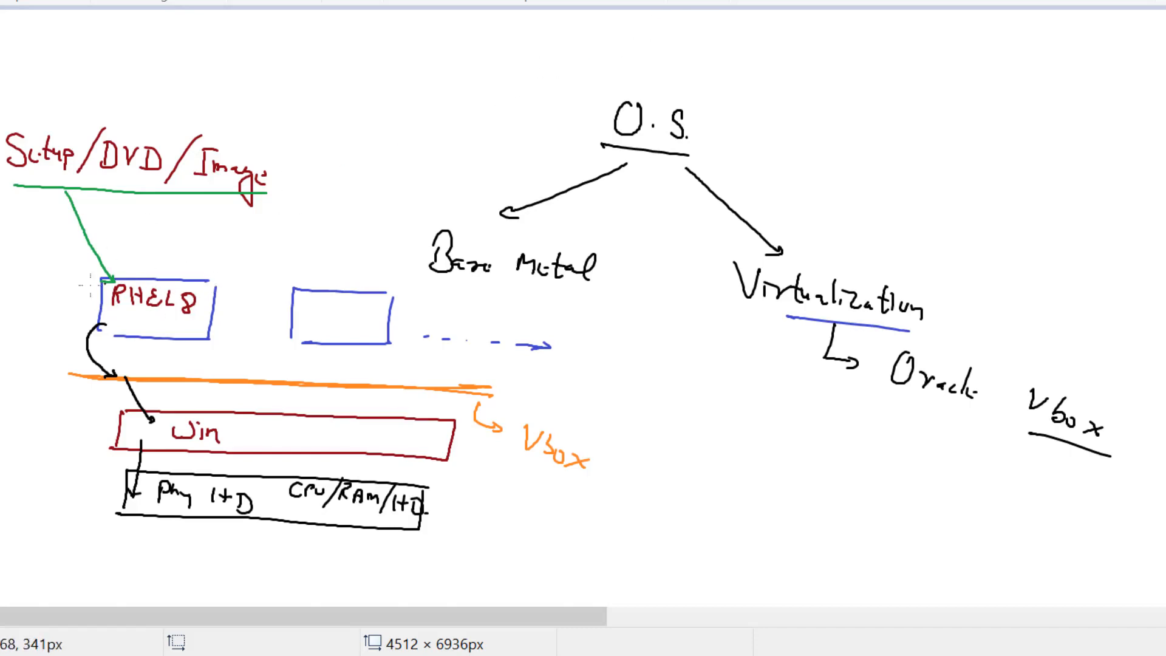
- Label the RHEL8 box 'O.S.' and 'VM', point an arrow at Setup, and add '(ISO)'
{"action": "mouse_move", "coordinate": [20, 250]}
{"action": "left_mouse_down"}
{"action": "mouse_move", "coordinate": [12, 267]}
{"action": "mouse_move", "coordinate": [24, 254]}
{"action": "mouse_move", "coordinate": [97, 302]}
{"action": "mouse_move", "coordinate": [82, 302]}
{"action": "left_mouse_up"}
{"action": "left_click", "coordinate": [34, 268]}
{"action": "left_click", "coordinate": [54, 271]}
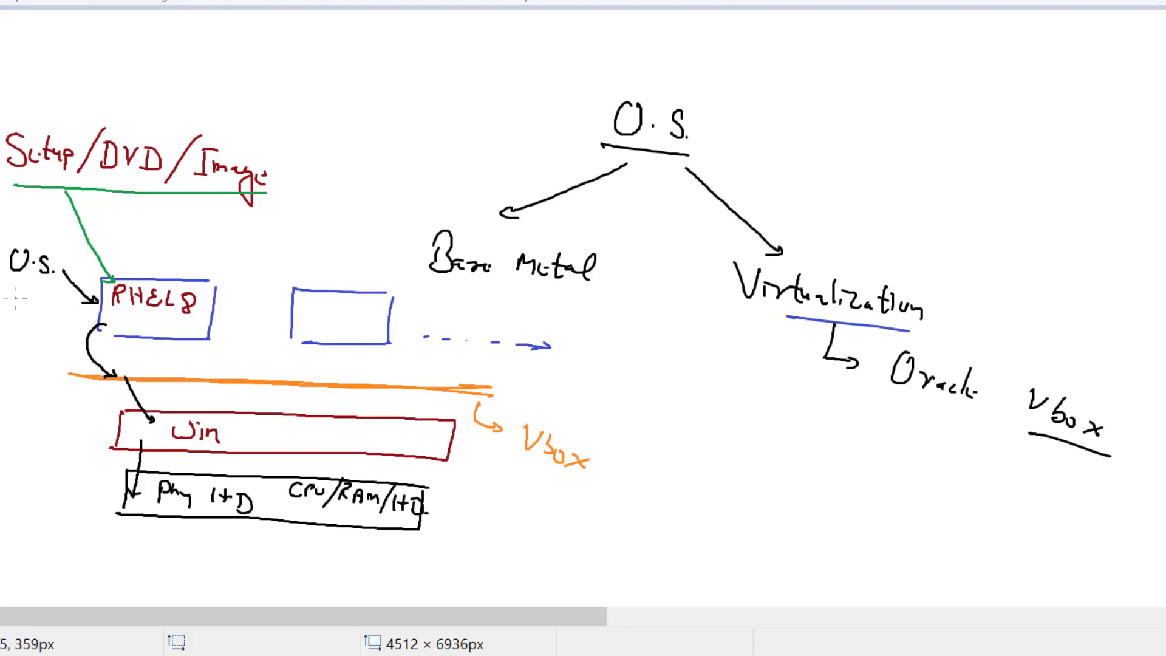
{"action": "left_click_drag", "start_coordinate": [8, 291], "coordinate": [44, 308]}
{"action": "left_click_drag", "start_coordinate": [81, 104], "coordinate": [70, 126]}
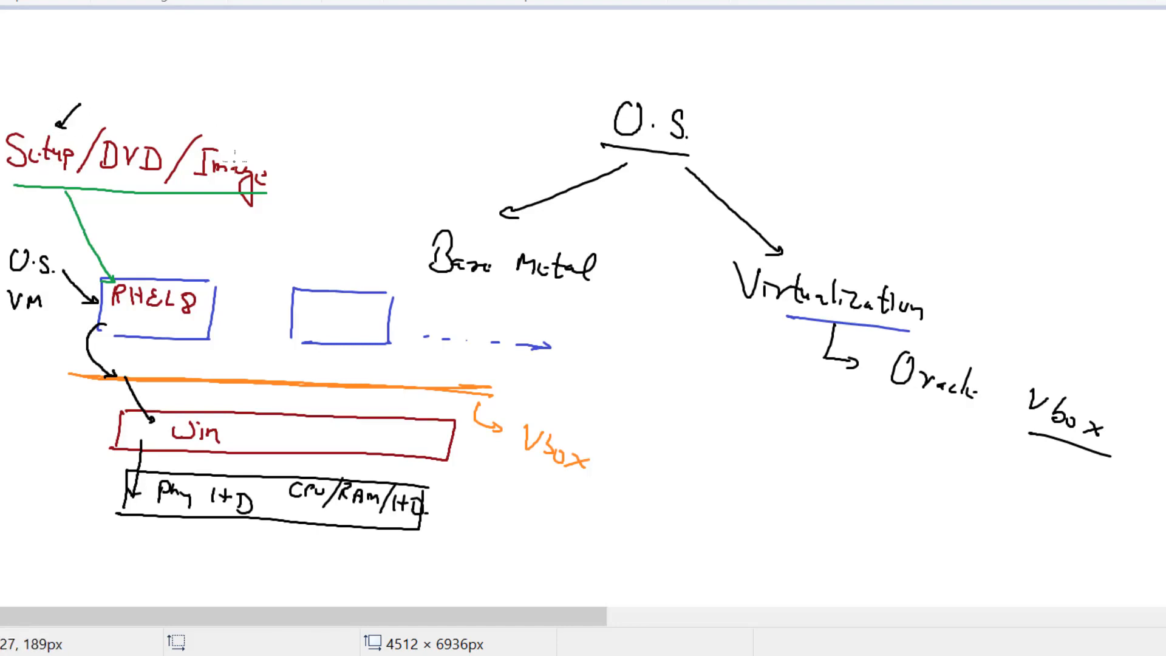
{"action": "mouse_move", "coordinate": [258, 125]}
{"action": "left_mouse_down"}
{"action": "mouse_move", "coordinate": [255, 150]}
{"action": "mouse_move", "coordinate": [268, 135]}
{"action": "mouse_move", "coordinate": [268, 150]}
{"action": "left_mouse_up"}
{"action": "mouse_move", "coordinate": [257, 151]}
{"action": "left_mouse_down"}
{"action": "mouse_move", "coordinate": [301, 153]}
{"action": "mouse_move", "coordinate": [301, 166]}
{"action": "left_mouse_up"}
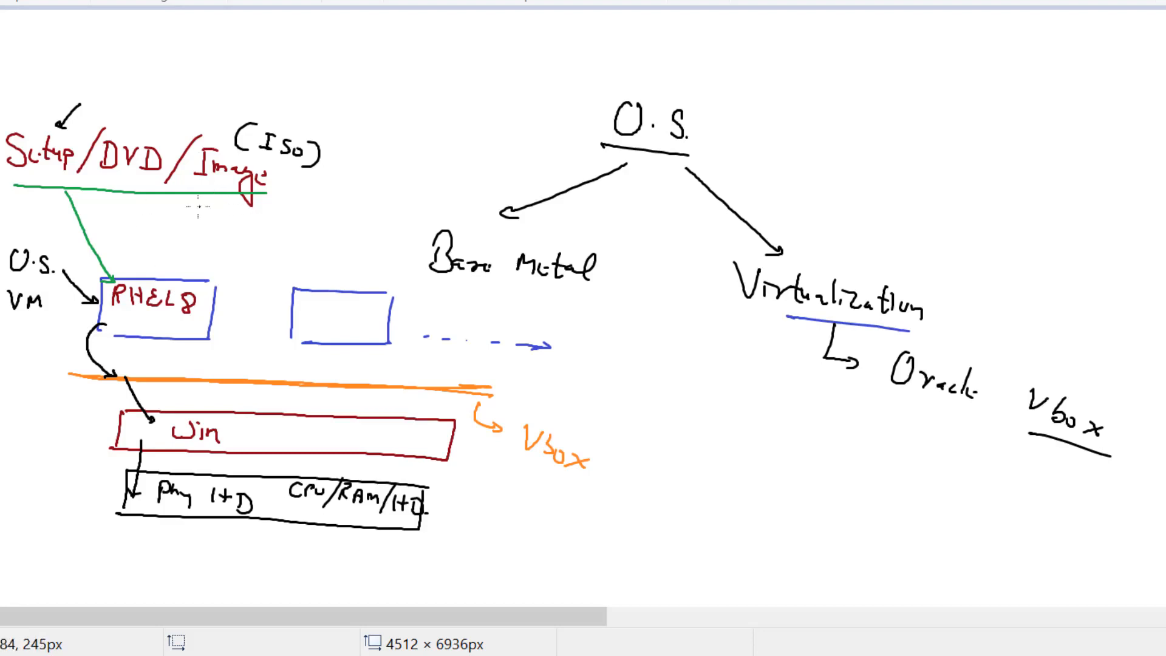
- Draw black arrows from Setup and from the underlined VM label to RHEL8
{"action": "left_click_drag", "start_coordinate": [54, 189], "coordinate": [102, 280]}
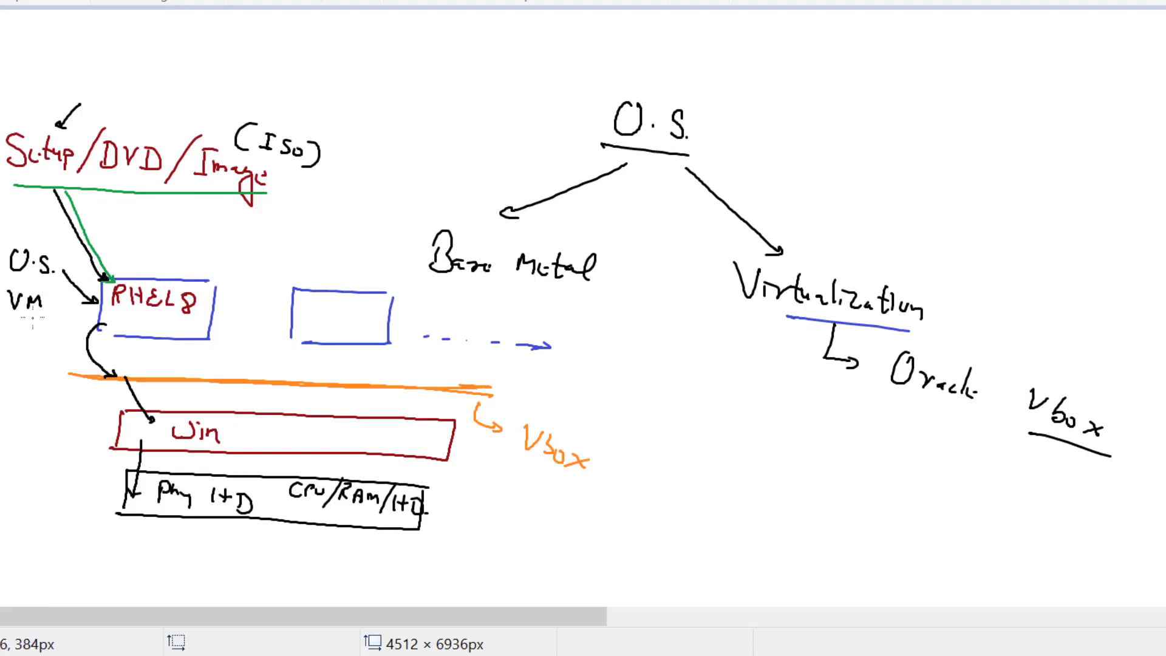
{"action": "left_click_drag", "start_coordinate": [11, 316], "coordinate": [43, 317]}
{"action": "mouse_move", "coordinate": [28, 323]}
{"action": "left_mouse_down"}
{"action": "mouse_move", "coordinate": [24, 355]}
{"action": "mouse_move", "coordinate": [98, 316]}
{"action": "left_mouse_up"}
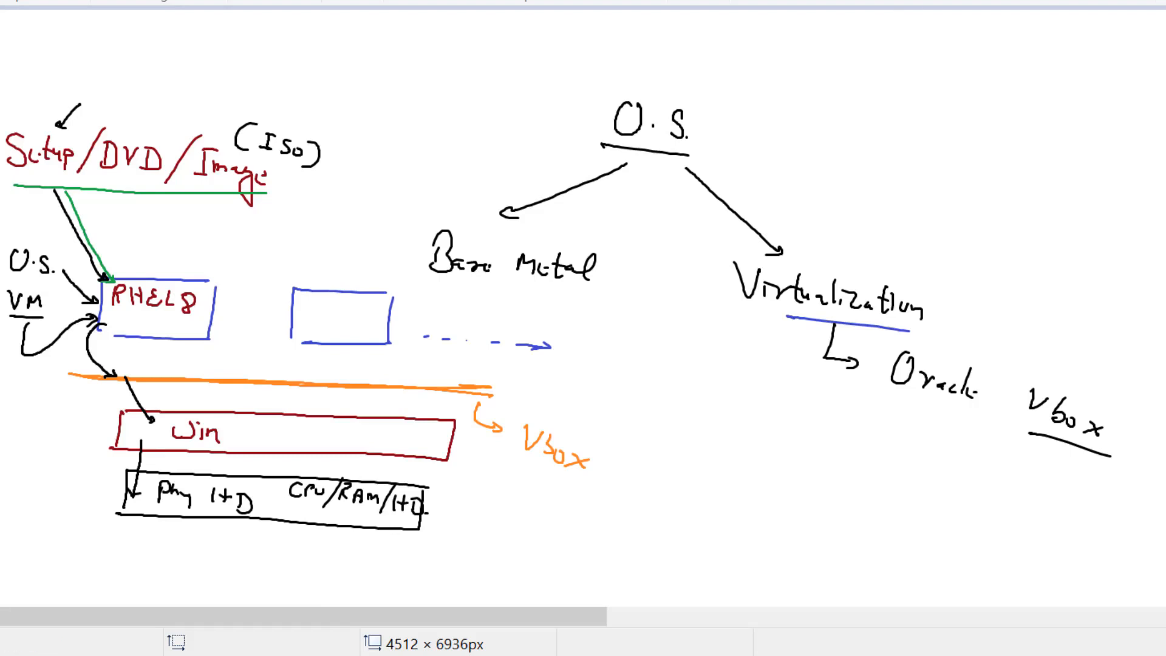
- Draw a green arrow off the Win box labelled 'Host/base'
{"action": "left_click_drag", "start_coordinate": [439, 441], "coordinate": [507, 506]}
{"action": "mouse_move", "coordinate": [500, 497]}
{"action": "left_mouse_down"}
{"action": "mouse_move", "coordinate": [550, 519]}
{"action": "mouse_move", "coordinate": [540, 526]}
{"action": "left_mouse_up"}
{"action": "mouse_move", "coordinate": [564, 512]}
{"action": "left_mouse_down"}
{"action": "mouse_move", "coordinate": [578, 537]}
{"action": "mouse_move", "coordinate": [607, 548]}
{"action": "left_mouse_up"}
{"action": "left_click_drag", "start_coordinate": [560, 543], "coordinate": [626, 559]}
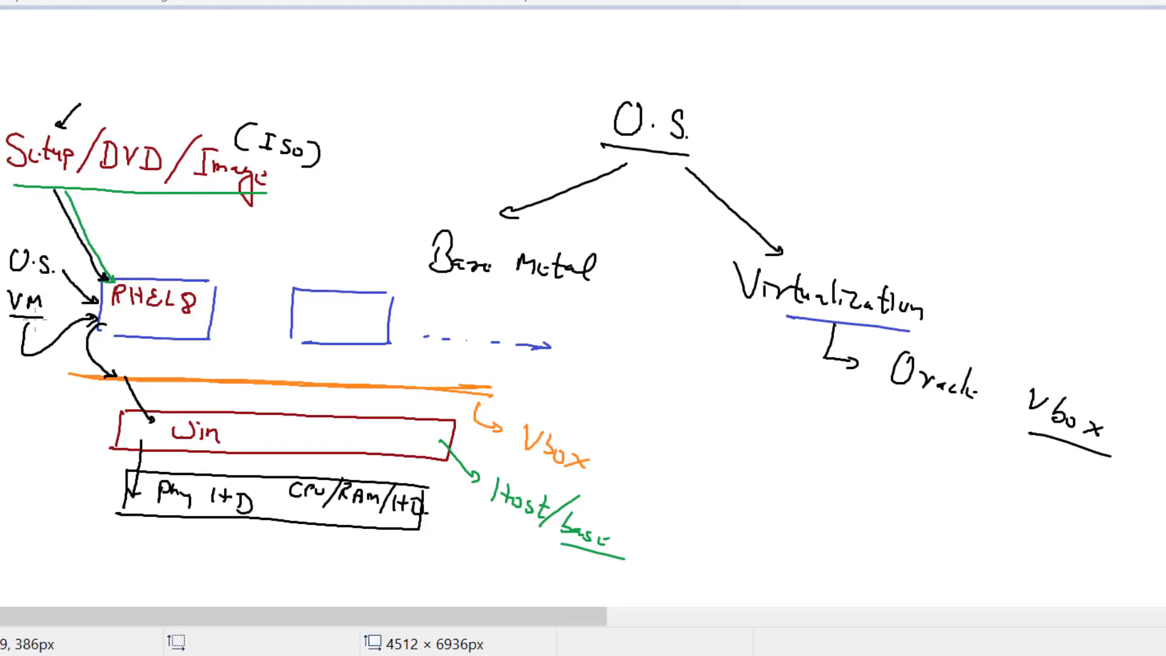
- Underline VM a second time, thicken the Vbox underline, and begin a circled '1'
{"action": "left_click_drag", "start_coordinate": [11, 317], "coordinate": [44, 319]}
{"action": "mouse_move", "coordinate": [1083, 449]}
{"action": "left_mouse_down"}
{"action": "mouse_move", "coordinate": [1104, 454]}
{"action": "mouse_move", "coordinate": [1008, 424]}
{"action": "left_mouse_up"}
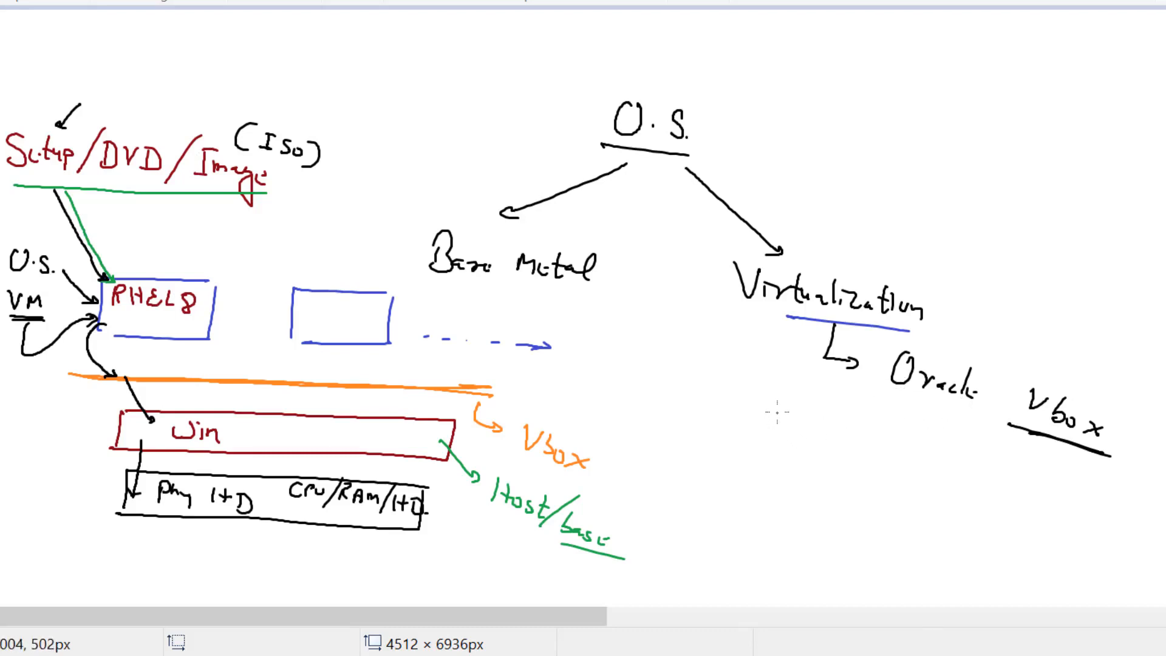
{"action": "mouse_move", "coordinate": [778, 411]}
{"action": "left_mouse_down"}
{"action": "mouse_move", "coordinate": [771, 443]}
{"action": "mouse_move", "coordinate": [779, 398]}
{"action": "left_mouse_up"}
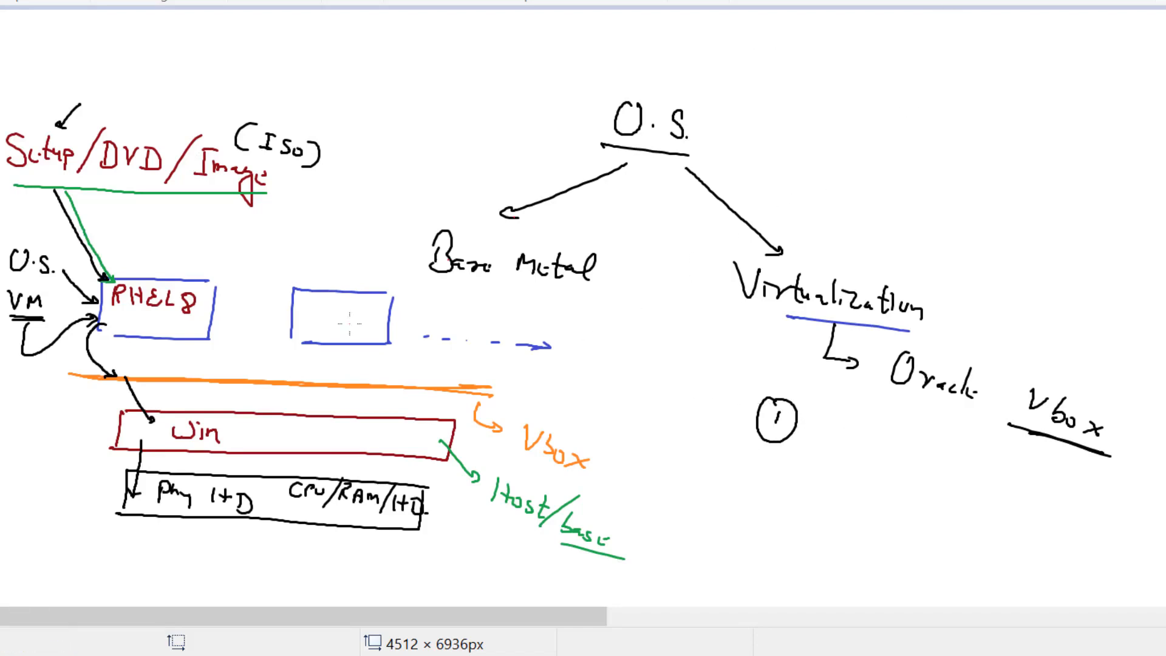
- Bracket the Win and hardware layers in red; list 1 'Laptop' and circled 2 'Virtualbox'
{"action": "mouse_move", "coordinate": [97, 400]}
{"action": "left_mouse_down"}
{"action": "mouse_move", "coordinate": [75, 455]}
{"action": "mouse_move", "coordinate": [91, 501]}
{"action": "left_mouse_up"}
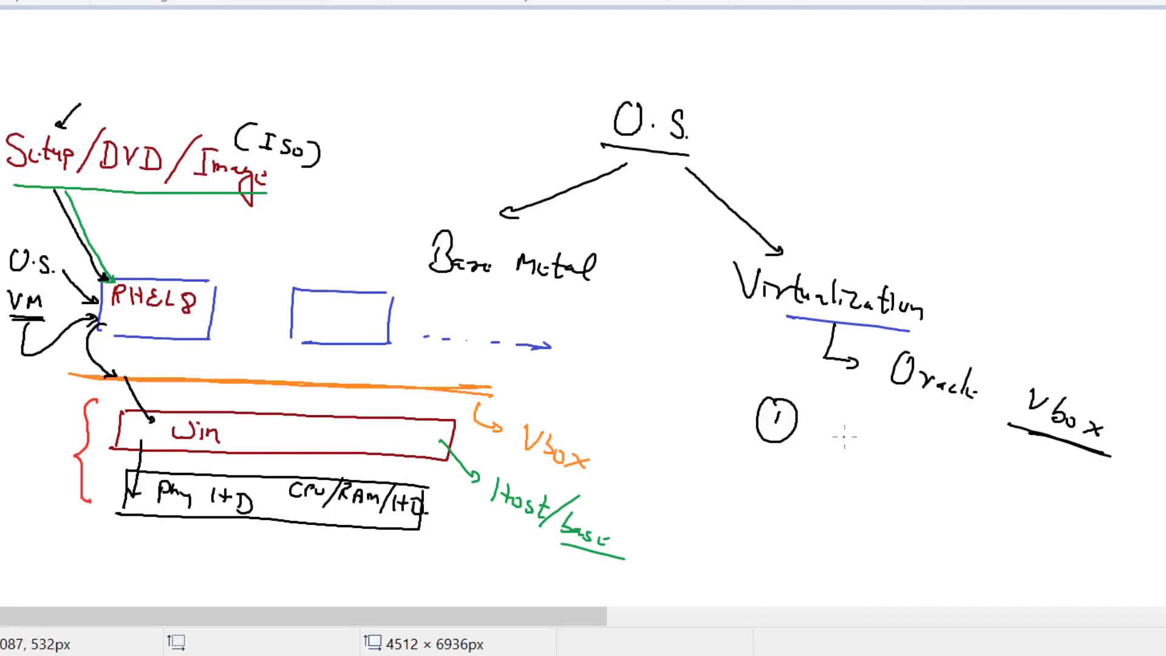
{"action": "mouse_move", "coordinate": [854, 429]}
{"action": "left_mouse_down"}
{"action": "mouse_move", "coordinate": [846, 452]}
{"action": "mouse_move", "coordinate": [917, 468]}
{"action": "left_mouse_up"}
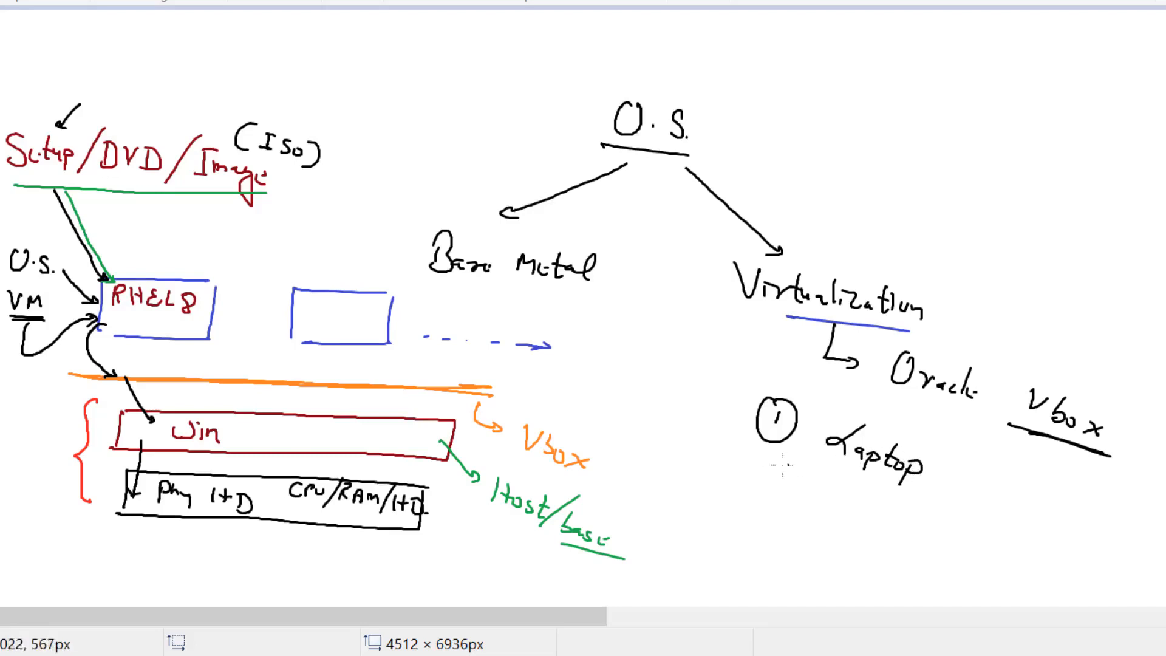
{"action": "mouse_move", "coordinate": [754, 460]}
{"action": "left_mouse_down"}
{"action": "mouse_move", "coordinate": [760, 490]}
{"action": "mouse_move", "coordinate": [768, 451]}
{"action": "mouse_move", "coordinate": [818, 494]}
{"action": "mouse_move", "coordinate": [836, 483]}
{"action": "mouse_move", "coordinate": [835, 503]}
{"action": "left_mouse_up"}
{"action": "mouse_move", "coordinate": [844, 502]}
{"action": "left_mouse_down"}
{"action": "mouse_move", "coordinate": [896, 513]}
{"action": "mouse_move", "coordinate": [939, 548]}
{"action": "left_mouse_up"}
{"action": "left_click_drag", "start_coordinate": [940, 534], "coordinate": [928, 546]}
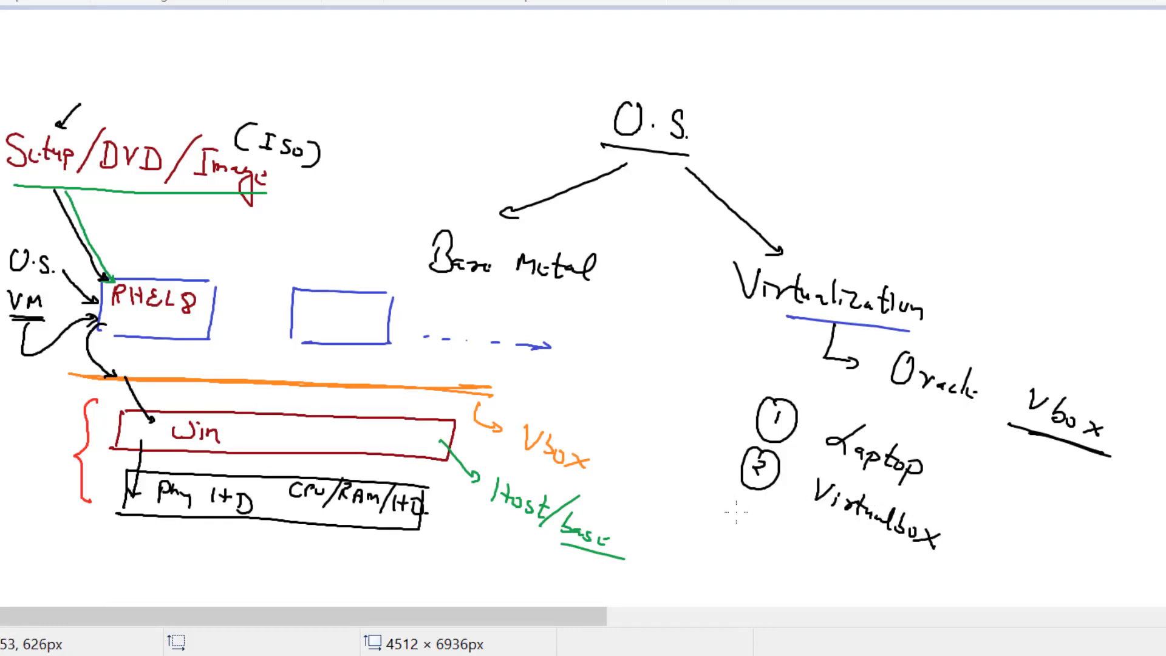
- Add circled step 3 'Install (VM)' with a loop arrow, and arrows pointing at steps 1 and 2
{"action": "mouse_move", "coordinate": [729, 505]}
{"action": "left_mouse_down"}
{"action": "mouse_move", "coordinate": [735, 526]}
{"action": "mouse_move", "coordinate": [742, 496]}
{"action": "mouse_move", "coordinate": [787, 544]}
{"action": "mouse_move", "coordinate": [809, 540]}
{"action": "mouse_move", "coordinate": [838, 568]}
{"action": "mouse_move", "coordinate": [935, 589]}
{"action": "mouse_move", "coordinate": [963, 541]}
{"action": "mouse_move", "coordinate": [947, 547]}
{"action": "left_mouse_up"}
{"action": "left_click_drag", "start_coordinate": [753, 549], "coordinate": [803, 588]}
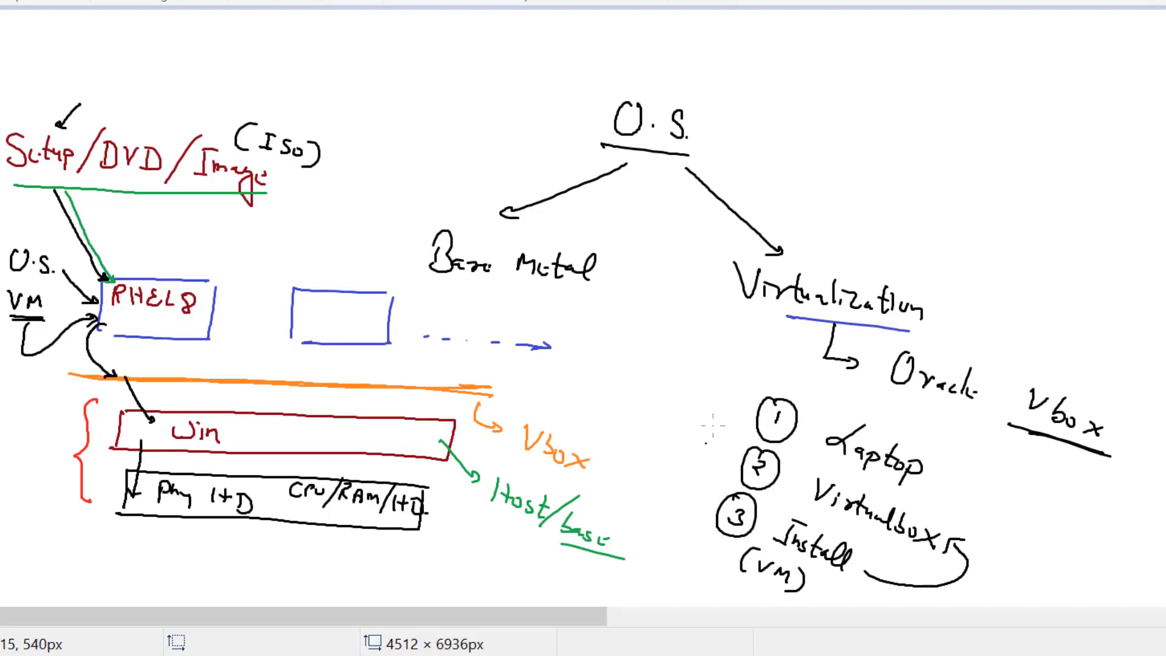
{"action": "left_click_drag", "start_coordinate": [714, 399], "coordinate": [750, 411]}
{"action": "left_click_drag", "start_coordinate": [690, 450], "coordinate": [730, 457]}
{"action": "left_click_drag", "start_coordinate": [721, 452], "coordinate": [732, 465]}
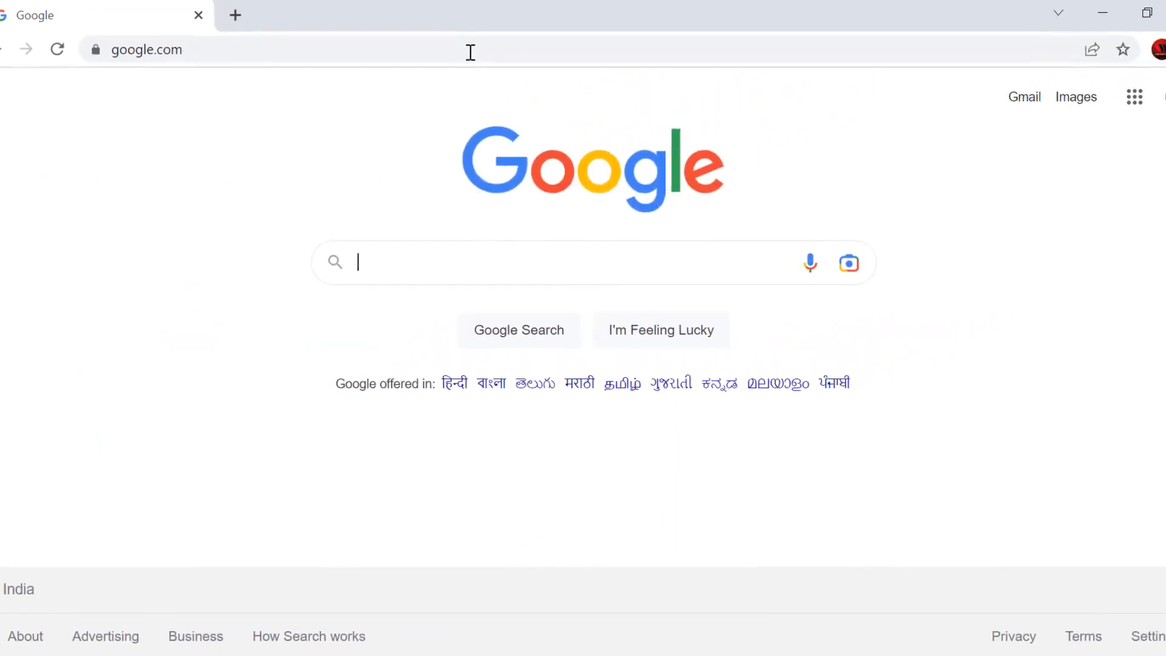
- Search Google for 'virtualbox download', picked from the suggestions after typing 'virtual'
{"action": "type", "text": "virtual"}
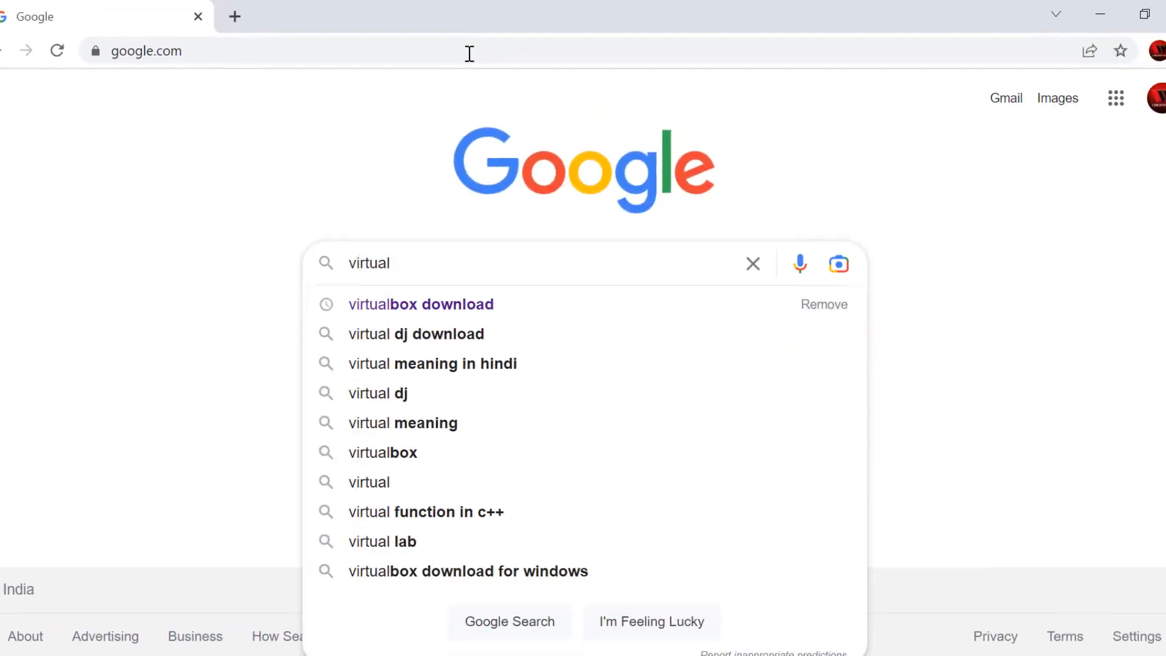
{"action": "key", "text": "Down"}
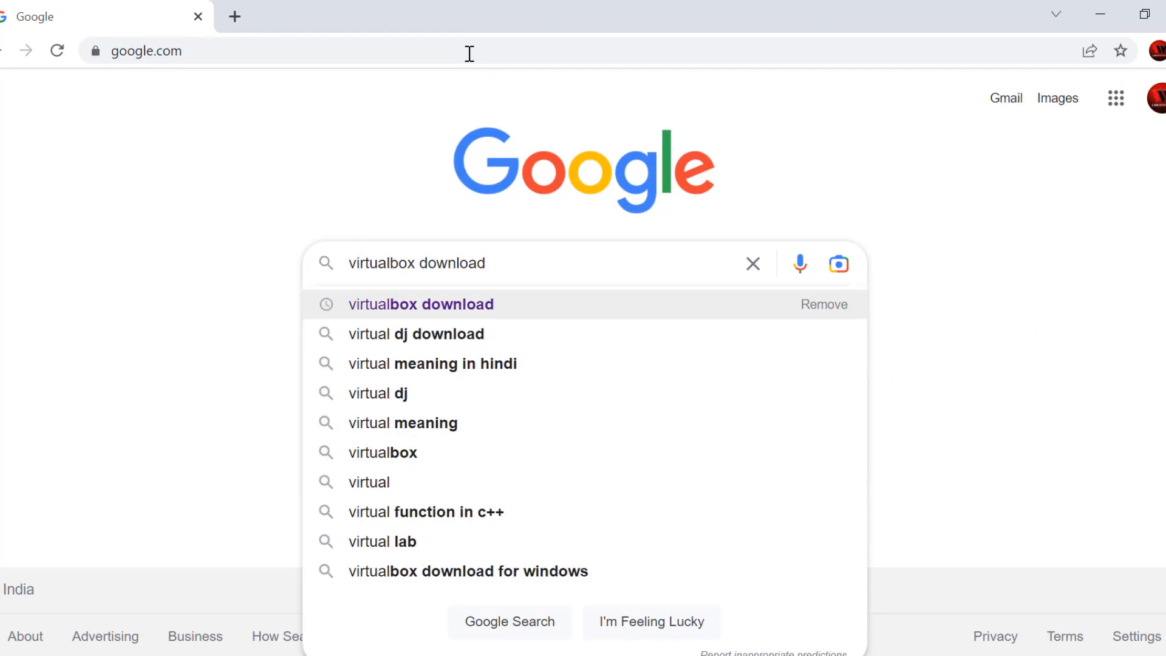
{"action": "key", "text": "Return"}
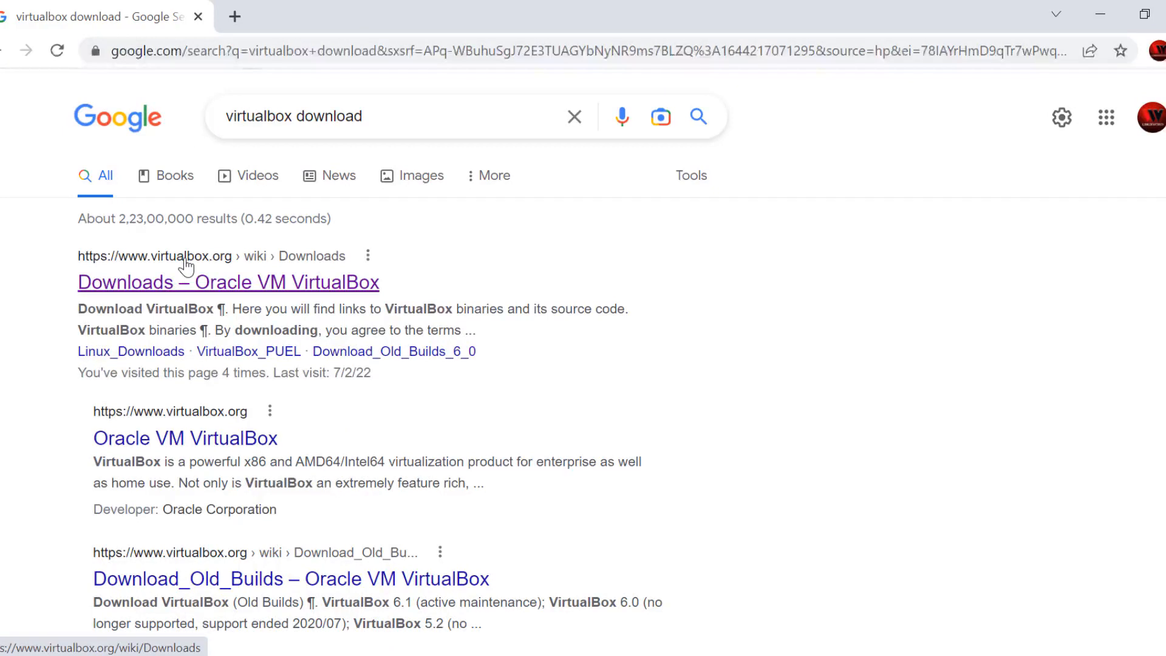
- From the 'Downloads – Oracle VM VirtualBox' result, download the 6.1.32 Windows hosts installer
{"action": "left_click", "coordinate": [285, 286]}
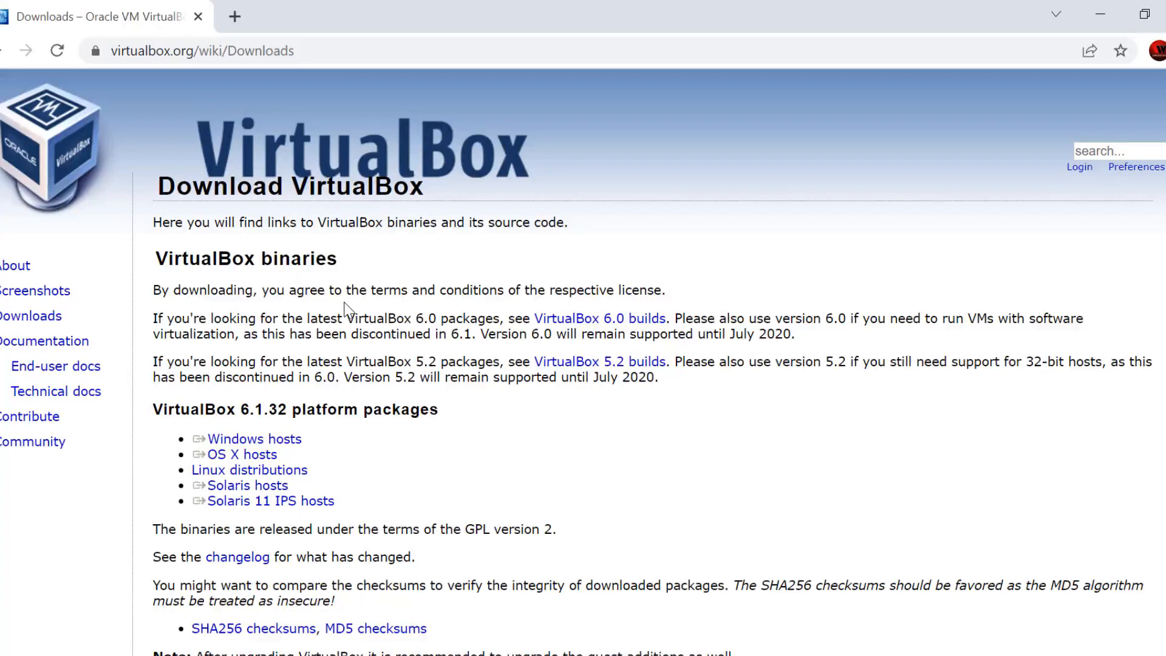
{"action": "left_click", "coordinate": [259, 439]}
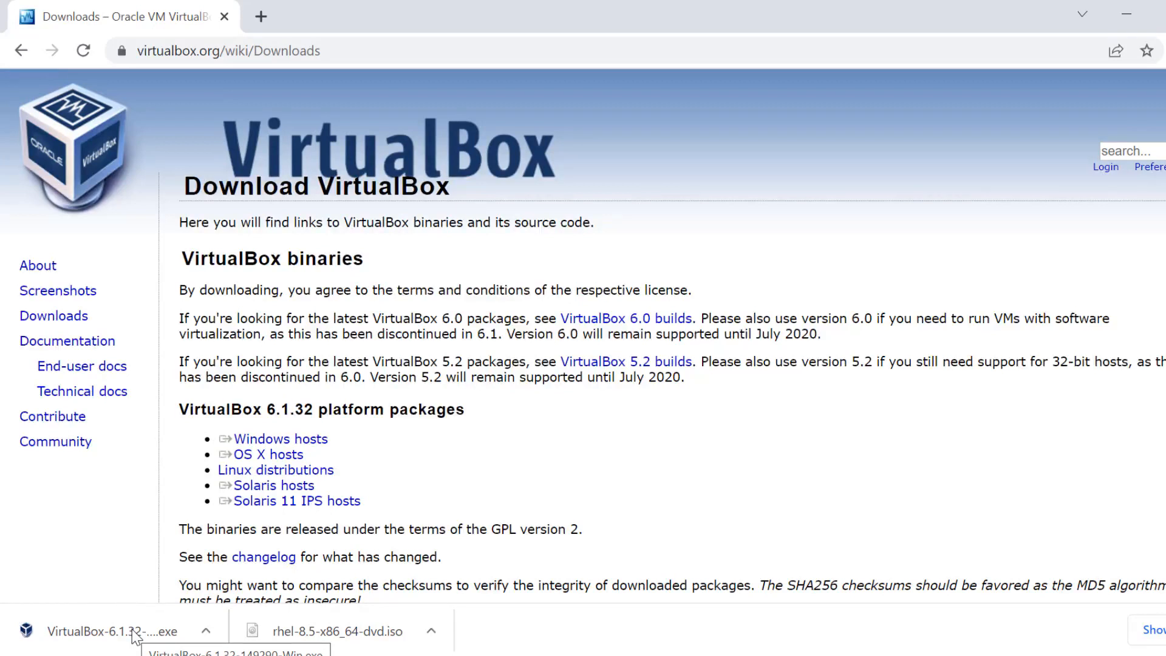
- Run the VirtualBox 6.1.32 installer with default features and shortcuts, accepting the network reset warning
{"action": "left_click", "coordinate": [135, 636]}
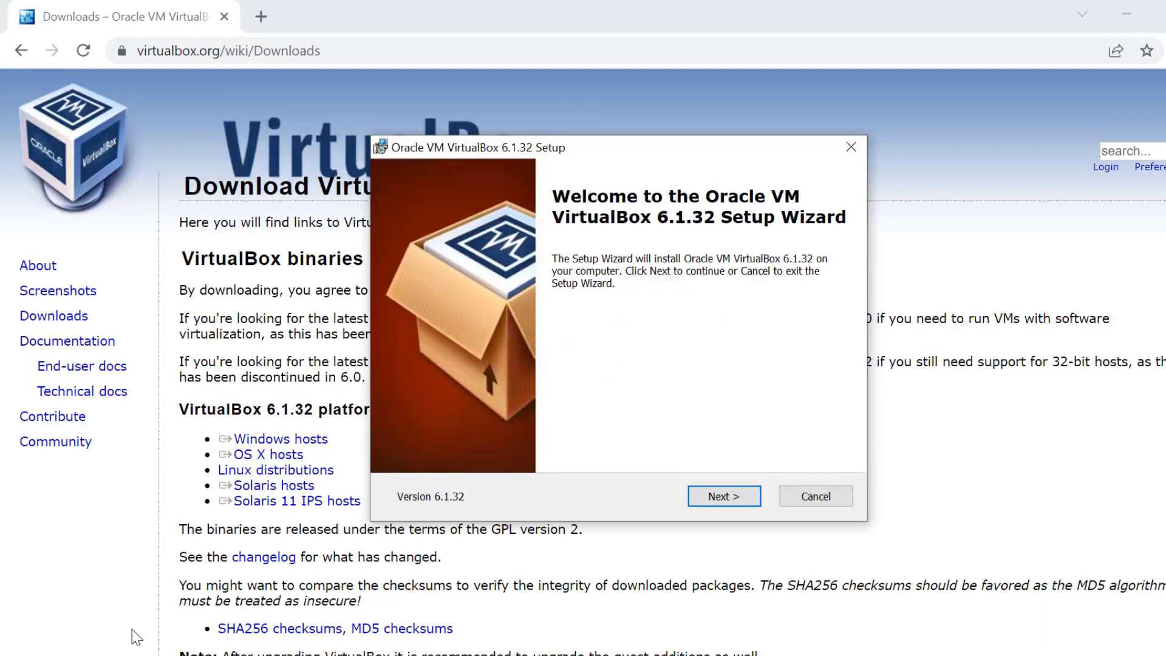
{"action": "left_click", "coordinate": [731, 504]}
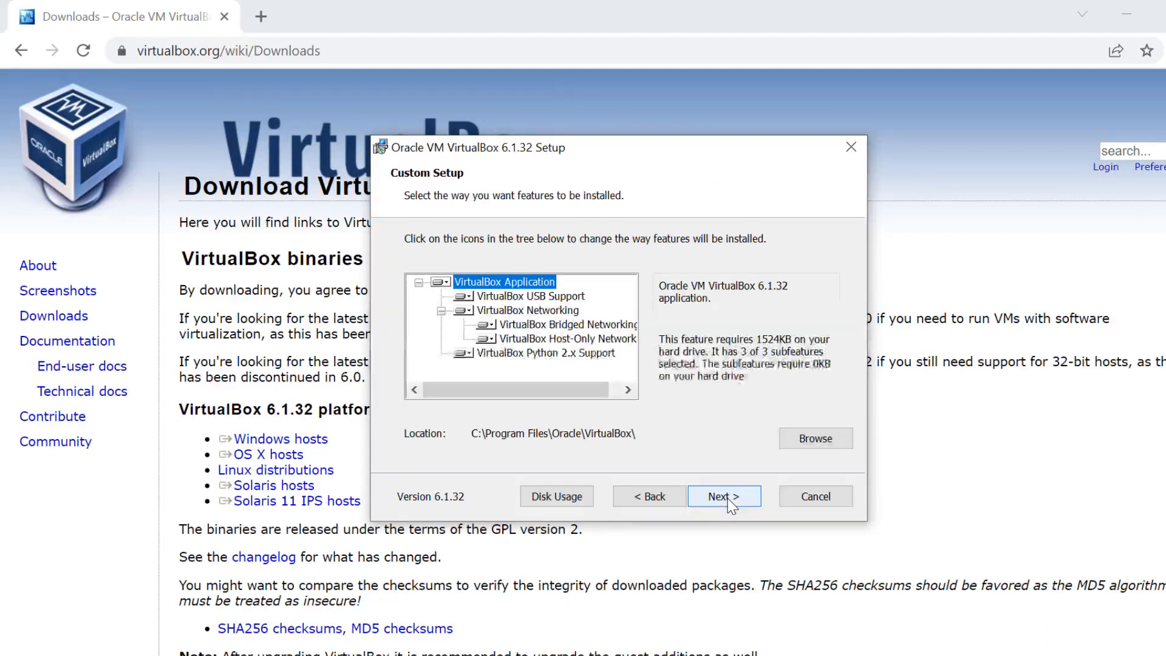
{"action": "left_click", "coordinate": [721, 498]}
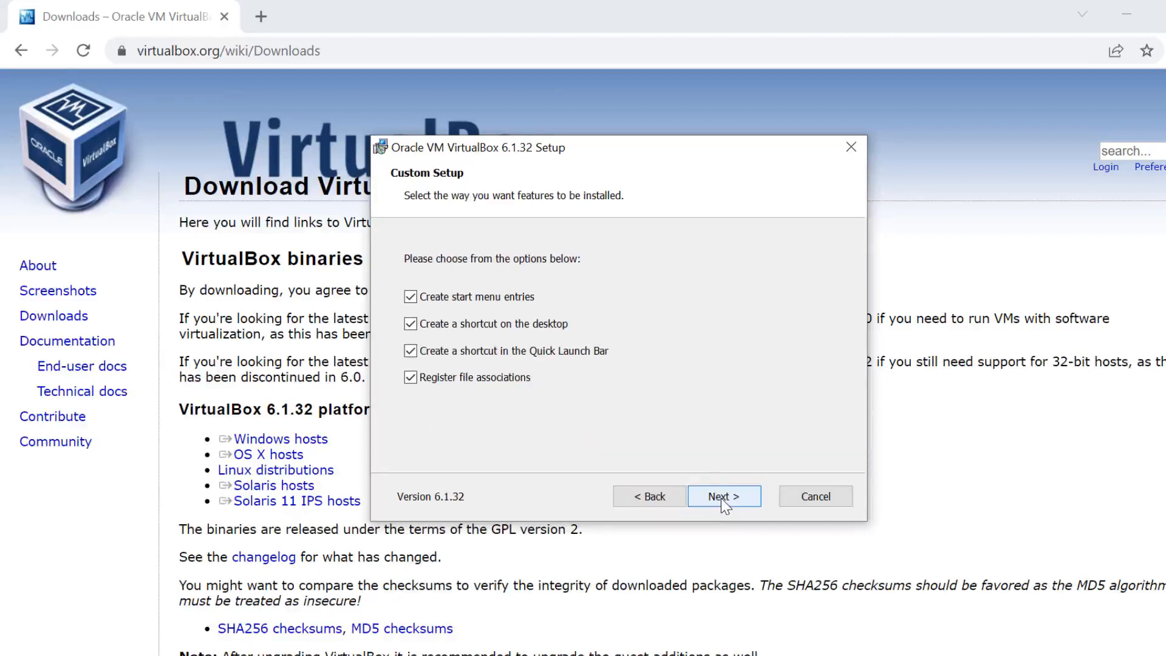
{"action": "left_click", "coordinate": [719, 495]}
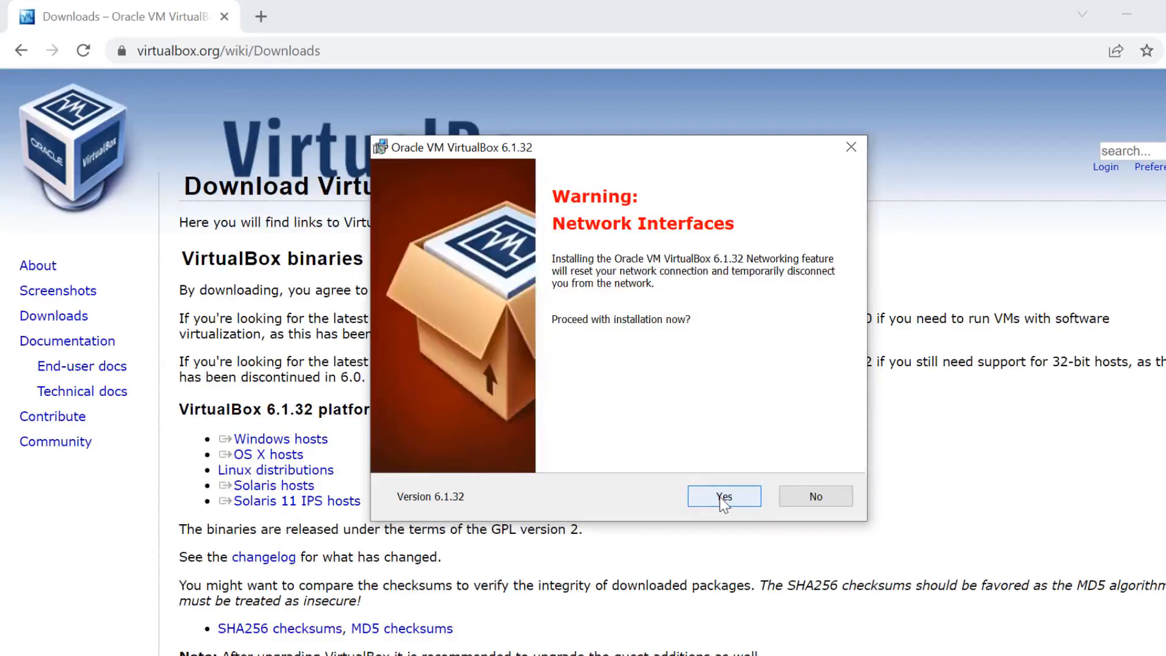
{"action": "left_click", "coordinate": [723, 497]}
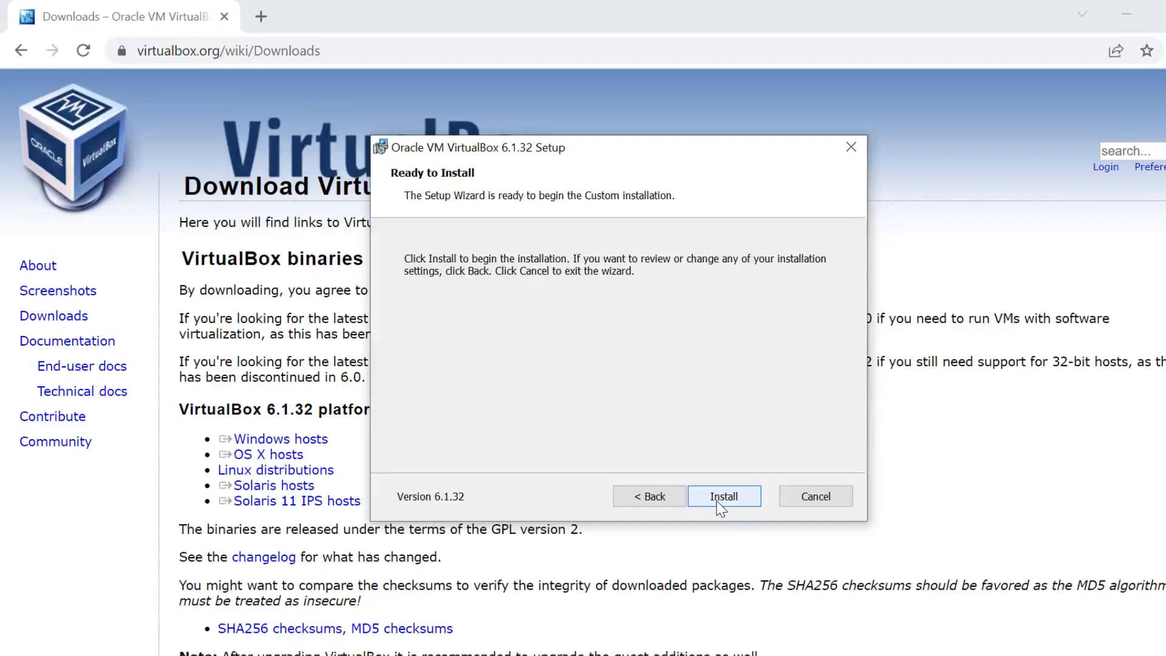
{"action": "left_click", "coordinate": [723, 497]}
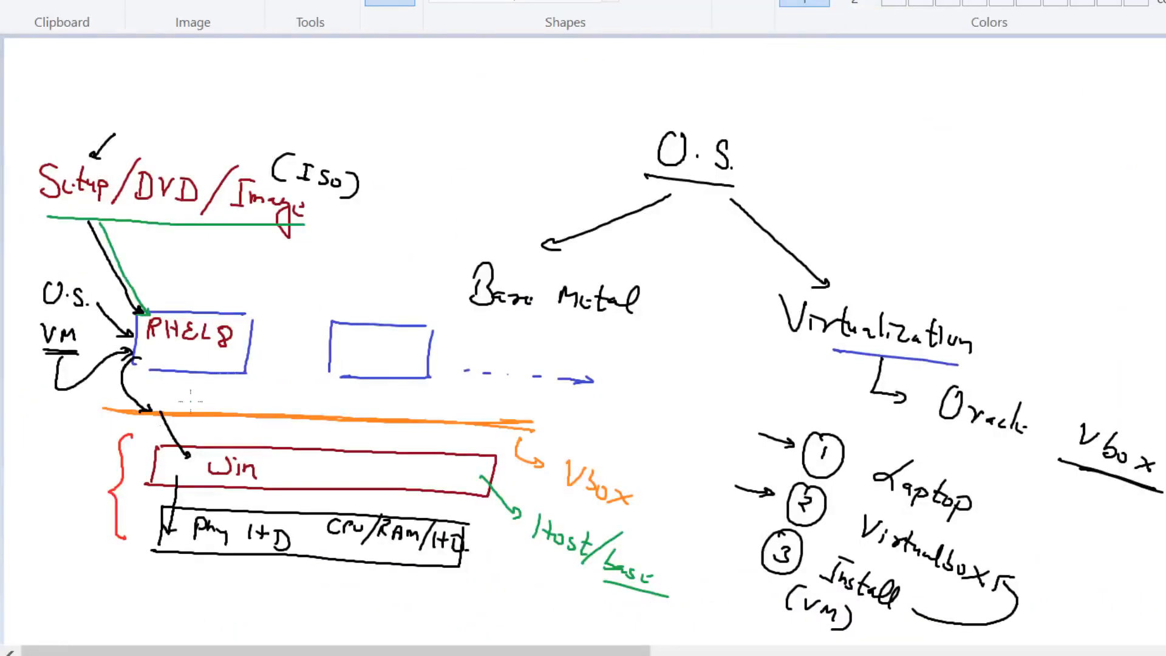
- Add green arrows at the Win and hardware layers, circle Vbox in red, and arrow '(ISo)' in red
{"action": "left_click_drag", "start_coordinate": [45, 520], "coordinate": [74, 526]}
{"action": "left_click_drag", "start_coordinate": [51, 463], "coordinate": [91, 471]}
{"action": "mouse_move", "coordinate": [548, 481]}
{"action": "left_mouse_down"}
{"action": "mouse_move", "coordinate": [609, 516]}
{"action": "mouse_move", "coordinate": [668, 480]}
{"action": "mouse_move", "coordinate": [553, 464]}
{"action": "mouse_move", "coordinate": [545, 435]}
{"action": "left_mouse_up"}
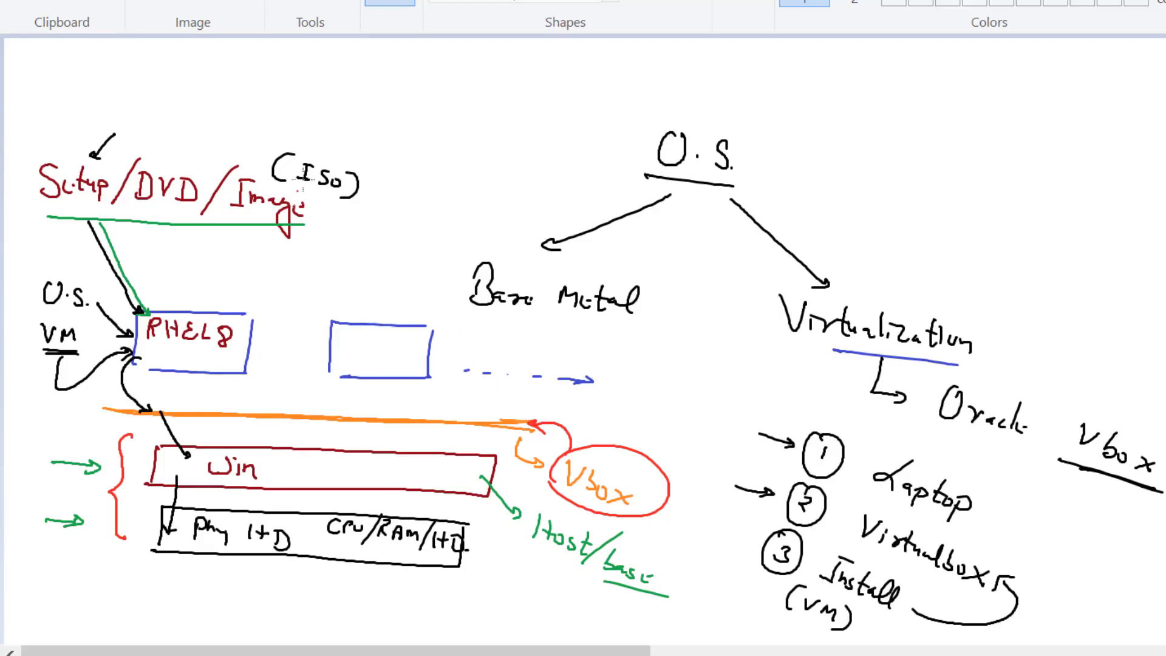
{"action": "left_click_drag", "start_coordinate": [395, 139], "coordinate": [358, 163]}
{"action": "mouse_move", "coordinate": [372, 148]}
{"action": "left_mouse_down"}
{"action": "mouse_move", "coordinate": [359, 162]}
{"action": "mouse_move", "coordinate": [375, 160]}
{"action": "left_mouse_up"}
{"action": "key", "text": "alt+Tab"}
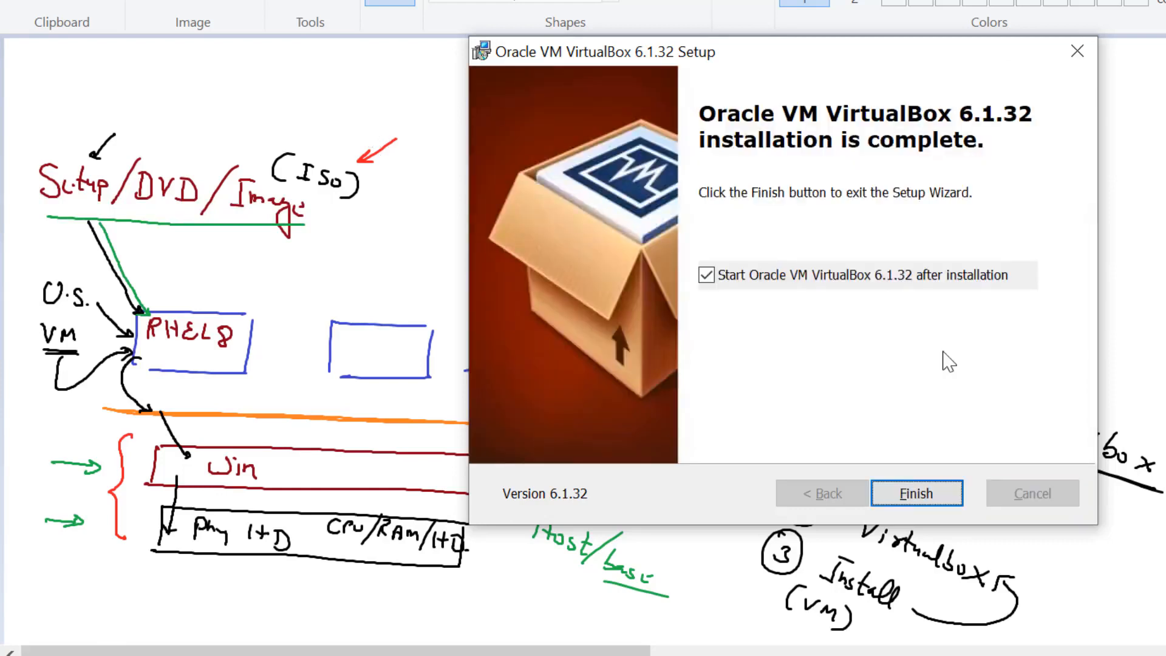
- Close the finished VirtualBox installer, mark after 'Virtualbox' in dark red, and circle RHEL8 in orange
{"action": "left_click", "coordinate": [916, 495]}
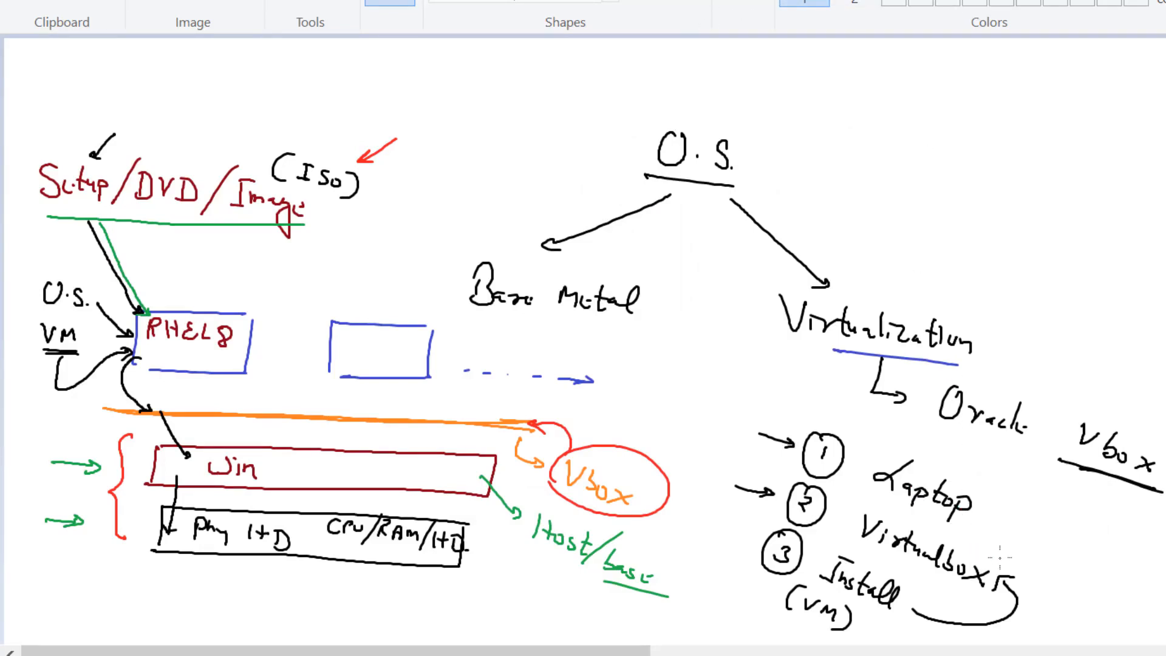
{"action": "mouse_move", "coordinate": [1002, 555]}
{"action": "left_mouse_down"}
{"action": "mouse_move", "coordinate": [1006, 565]}
{"action": "mouse_move", "coordinate": [1081, 559]}
{"action": "left_mouse_up"}
{"action": "mouse_move", "coordinate": [203, 288]}
{"action": "left_mouse_down"}
{"action": "mouse_move", "coordinate": [180, 289]}
{"action": "mouse_move", "coordinate": [141, 366]}
{"action": "mouse_move", "coordinate": [268, 353]}
{"action": "mouse_move", "coordinate": [214, 300]}
{"action": "left_mouse_up"}
{"action": "left_click", "coordinate": [203, 303]}
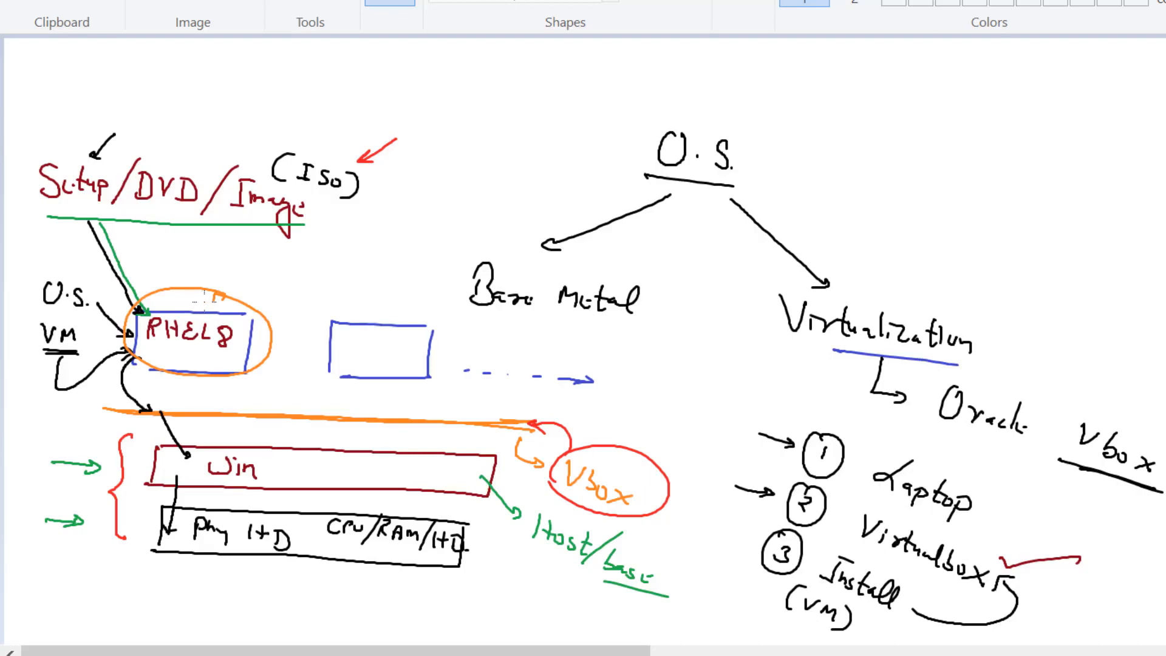
- Draw orange arrows pointing at the hardware box and into the Vbox circle
{"action": "left_click_drag", "start_coordinate": [398, 595], "coordinate": [363, 563]}
{"action": "mouse_move", "coordinate": [654, 439]}
{"action": "left_mouse_down"}
{"action": "mouse_move", "coordinate": [631, 465]}
{"action": "mouse_move", "coordinate": [651, 466]}
{"action": "left_mouse_up"}
{"action": "key", "text": "super+s"}
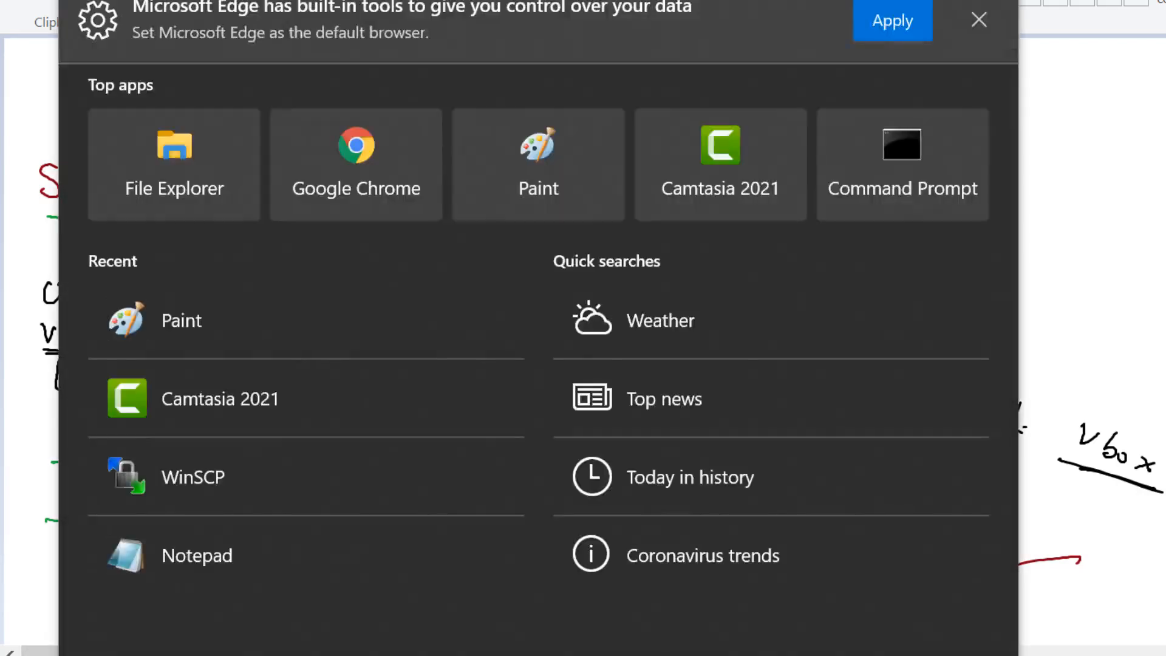
- Launch Oracle VM VirtualBox via Windows search and decline the newer Extension Pack download
{"action": "type", "text": "virtu"}
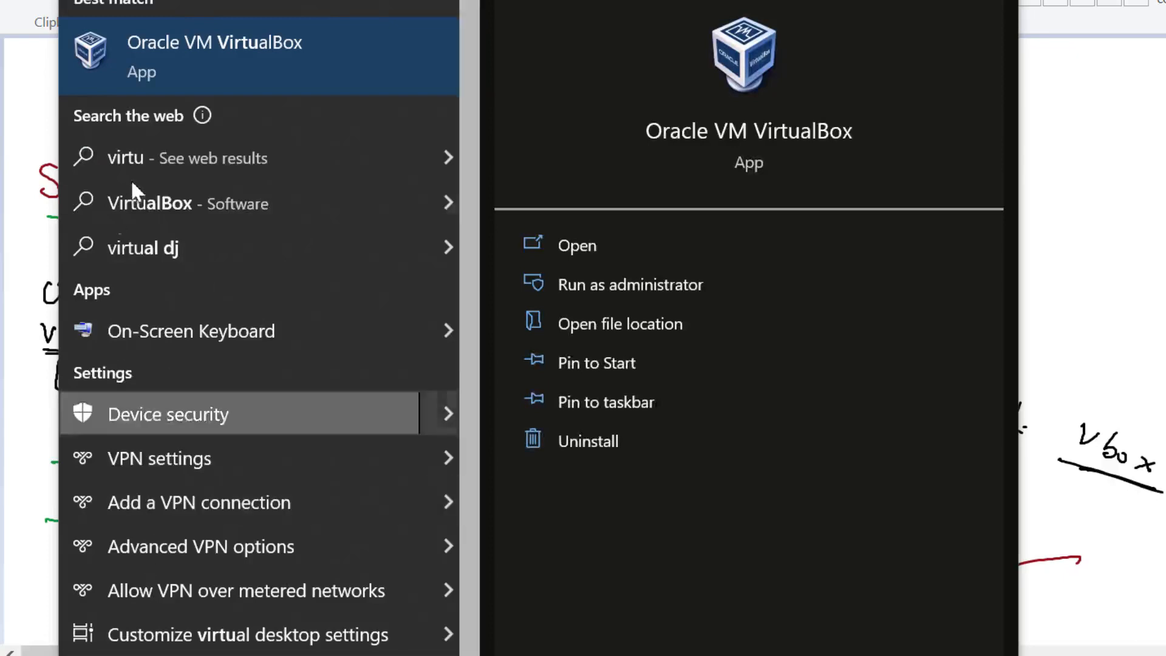
{"action": "left_click", "coordinate": [192, 63]}
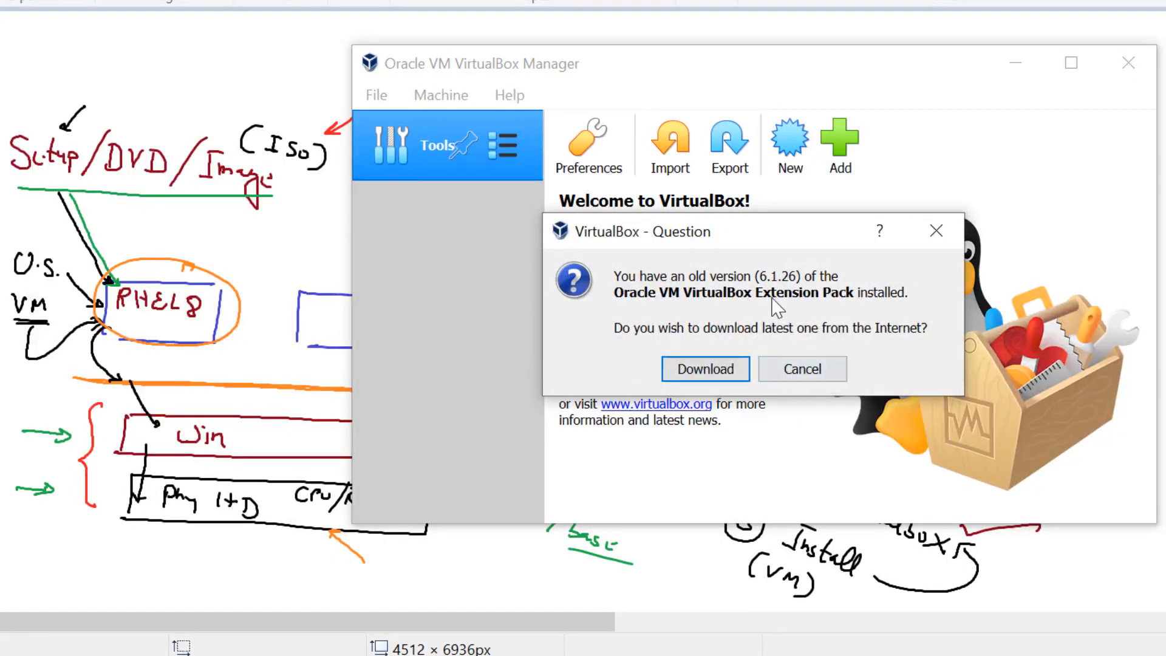
{"action": "left_click", "coordinate": [801, 371]}
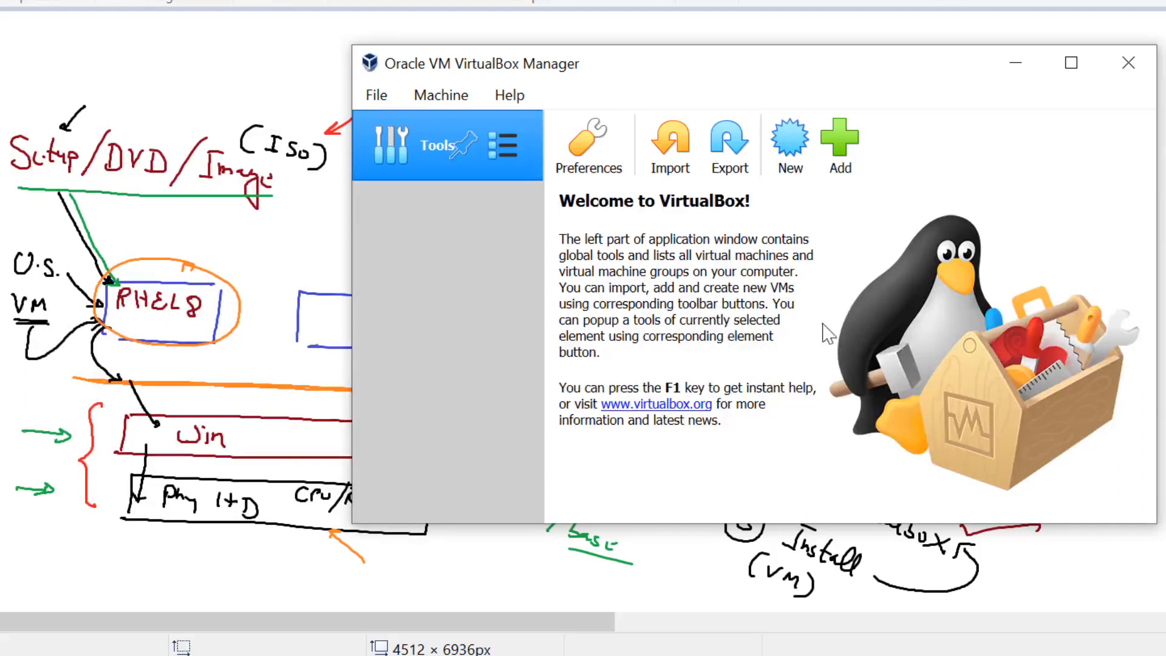
{"action": "left_click", "coordinate": [791, 159]}
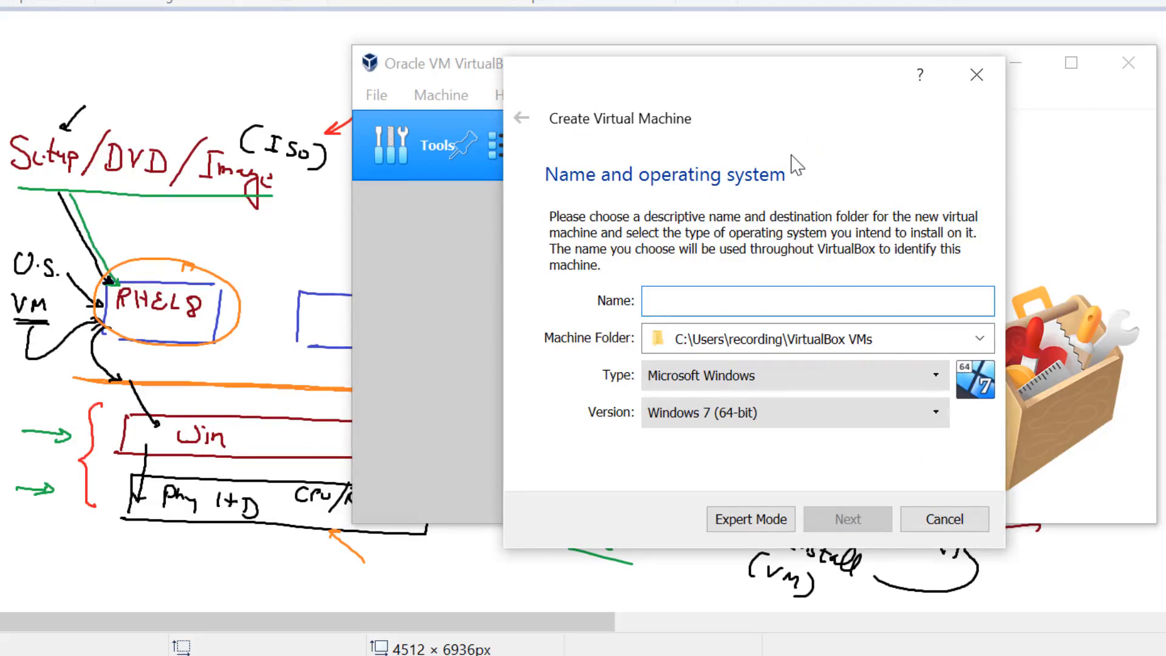
- Name the new virtual machine rhel8, correcting an initial typo
{"action": "type", "text": "hr"}
{"action": "key", "text": "BackSpace"}
{"action": "key", "text": "BackSpace"}
{"action": "type", "text": "rhel"}
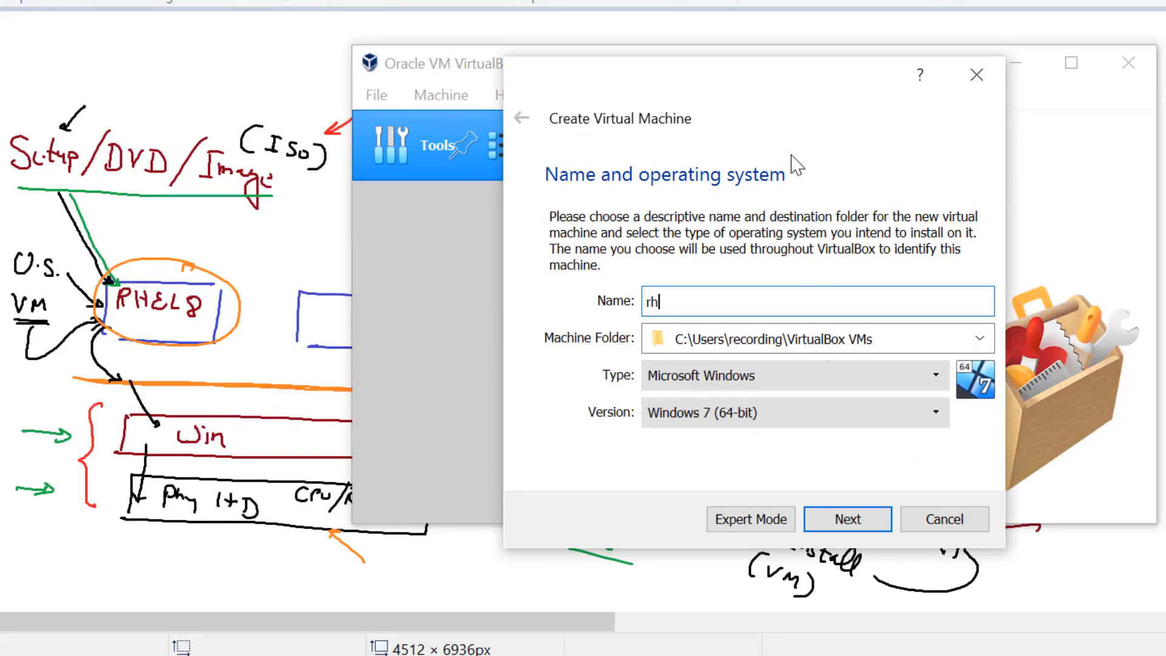
{"action": "type", "text": "8"}
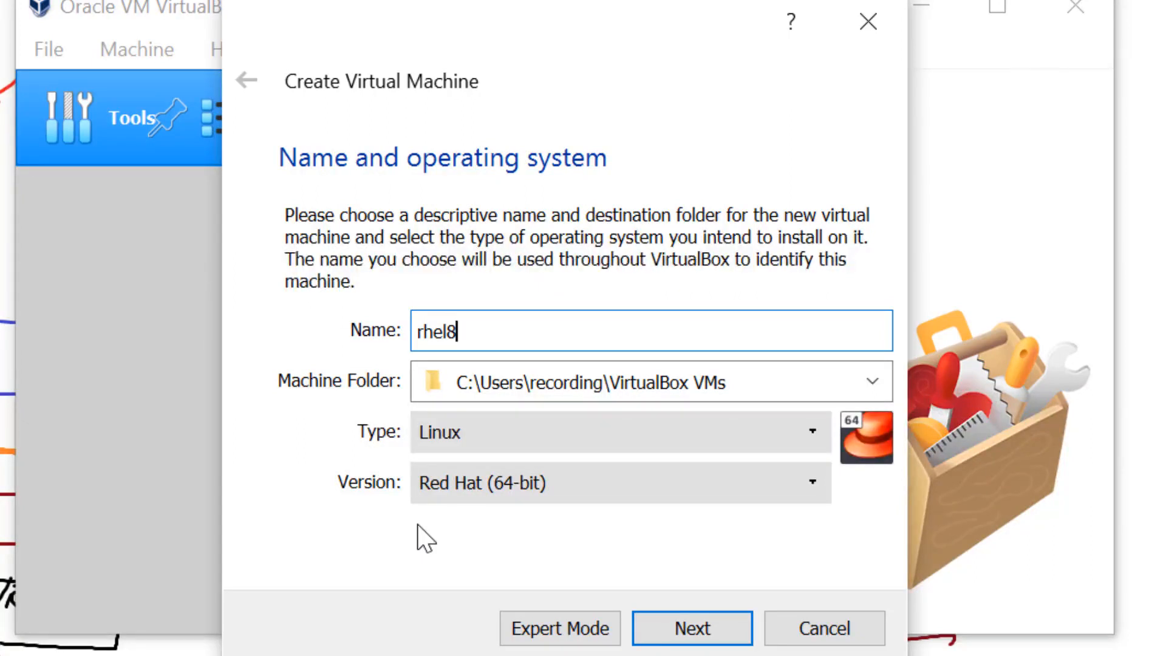
- Set rhel8's type to Linux and version to Red Hat (64-bit), then continue
{"action": "left_click", "coordinate": [459, 438]}
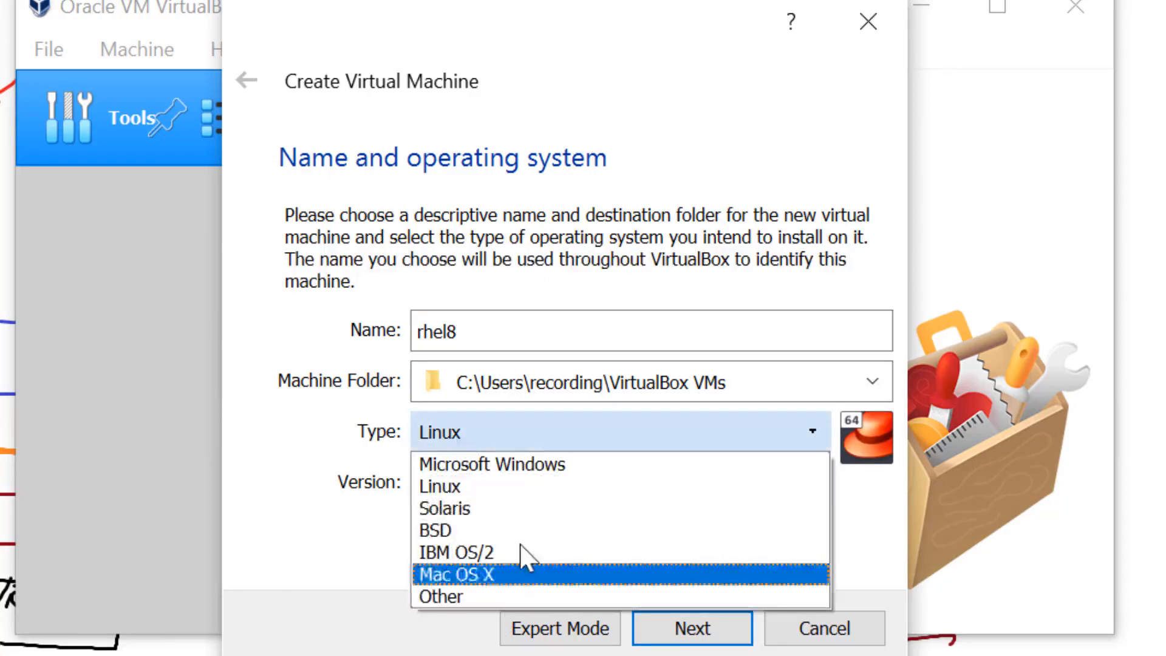
{"action": "left_click", "coordinate": [480, 487]}
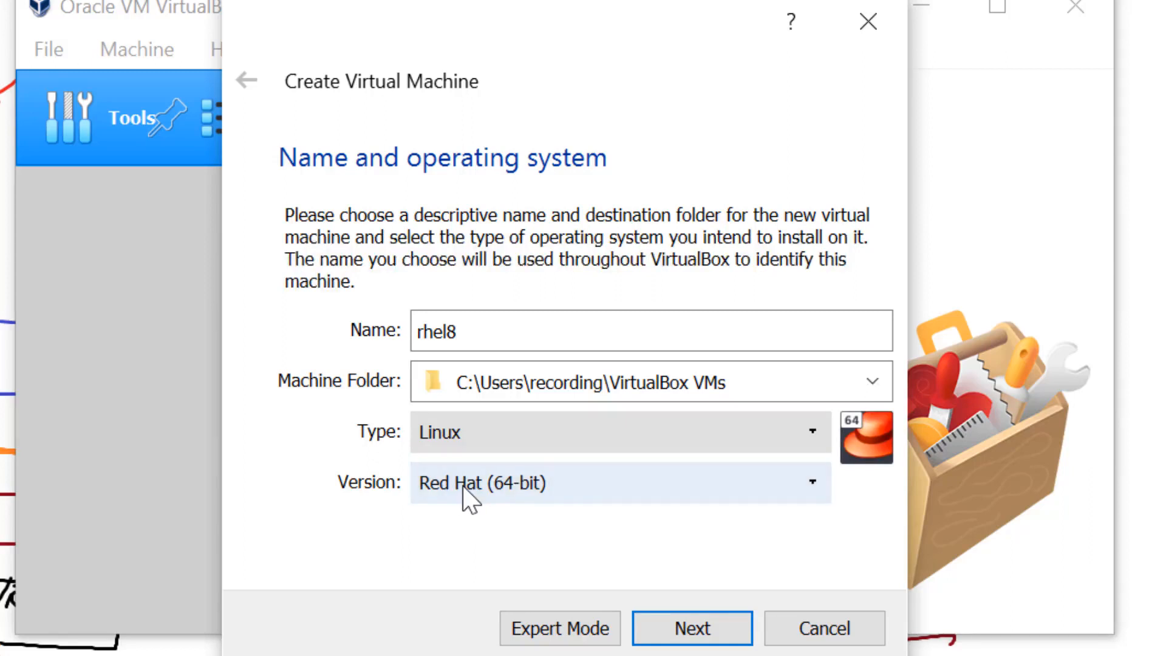
{"action": "left_click", "coordinate": [462, 491]}
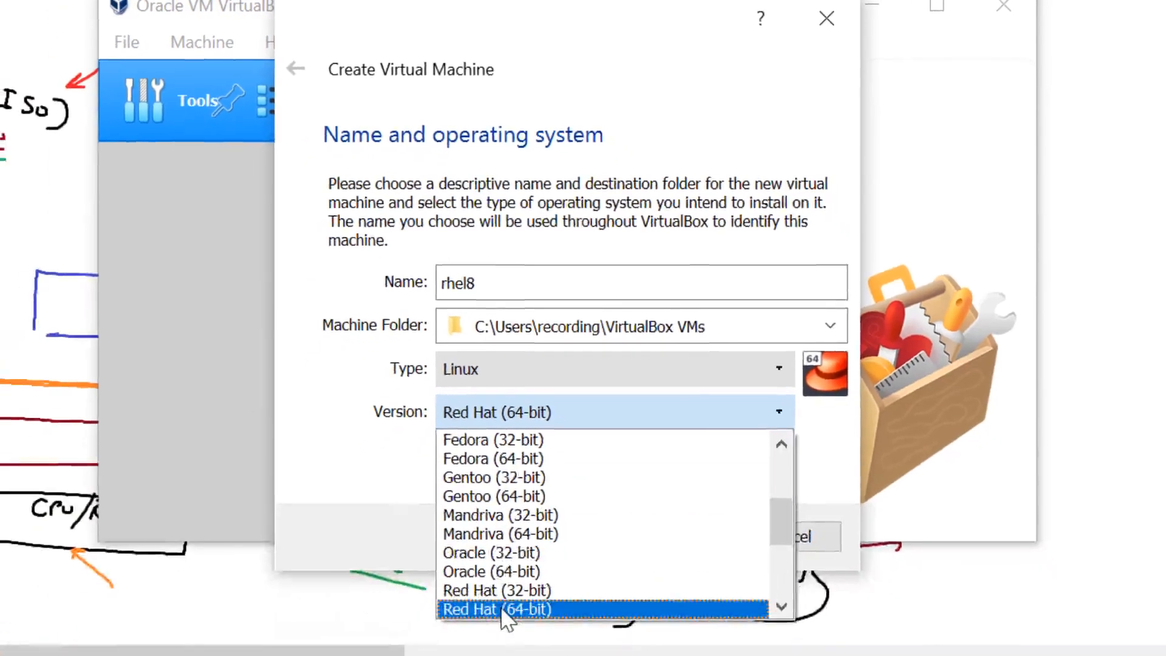
{"action": "left_click", "coordinate": [501, 610]}
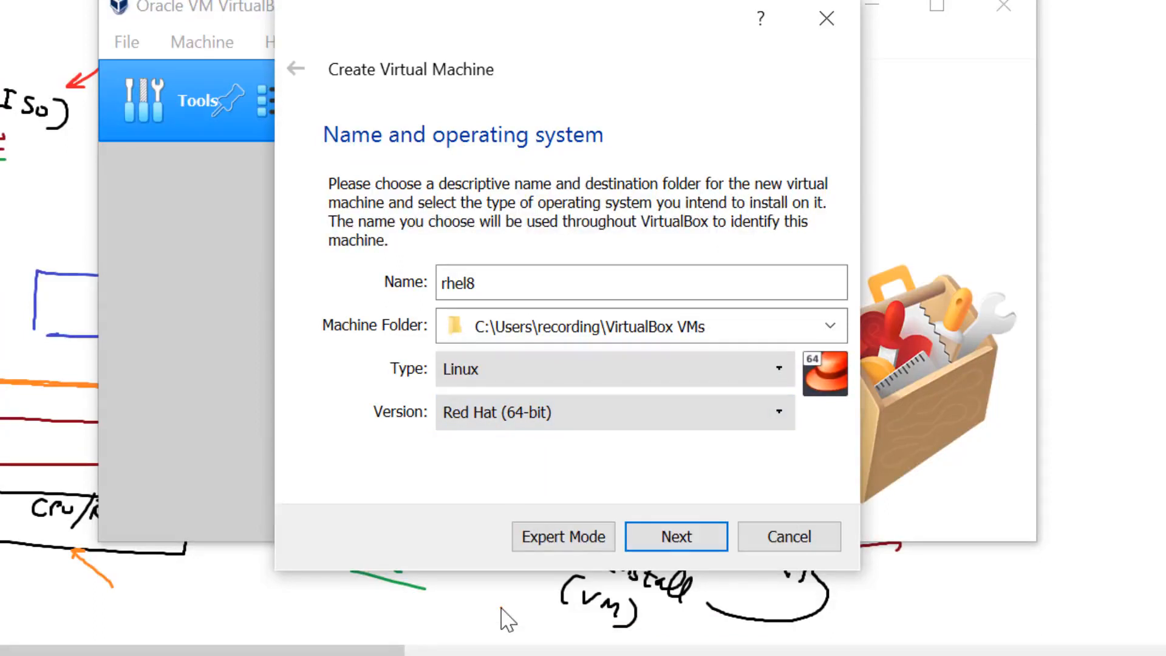
{"action": "left_click", "coordinate": [516, 414]}
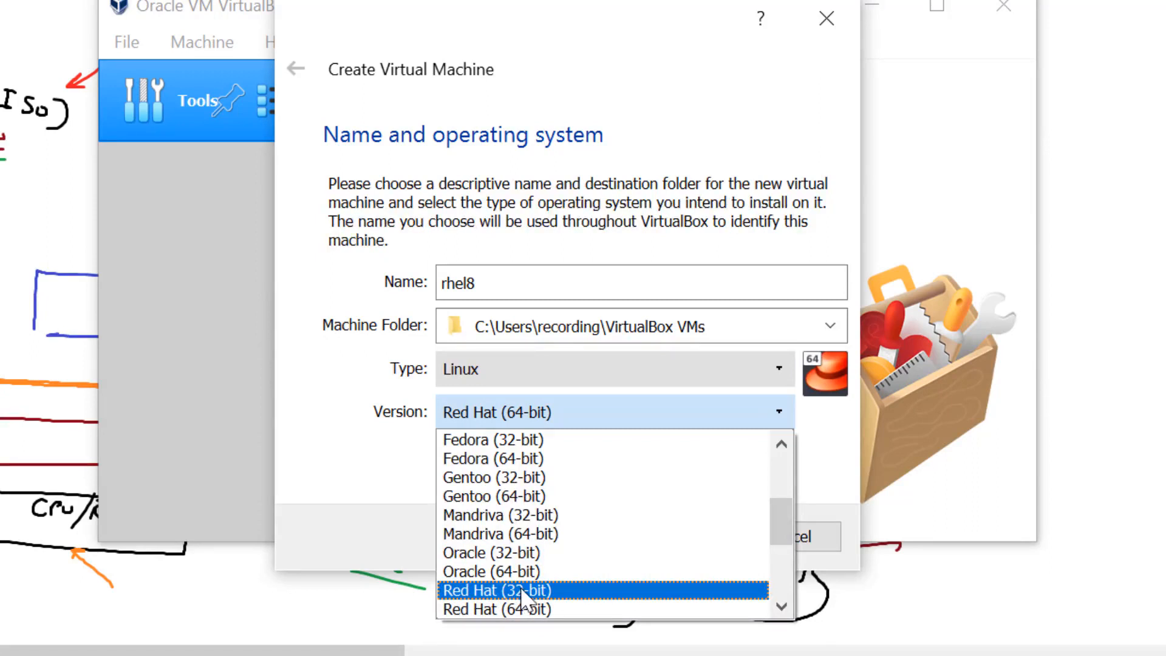
{"action": "left_click", "coordinate": [519, 590]}
{"action": "left_click", "coordinate": [550, 420]}
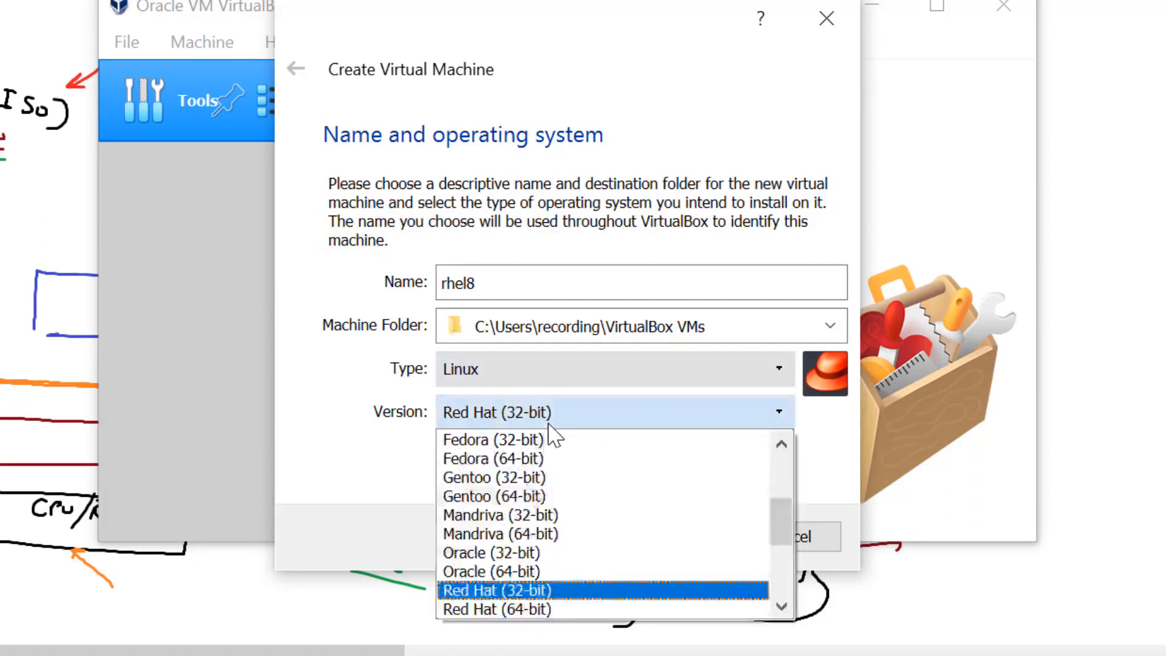
{"action": "left_click", "coordinate": [507, 609]}
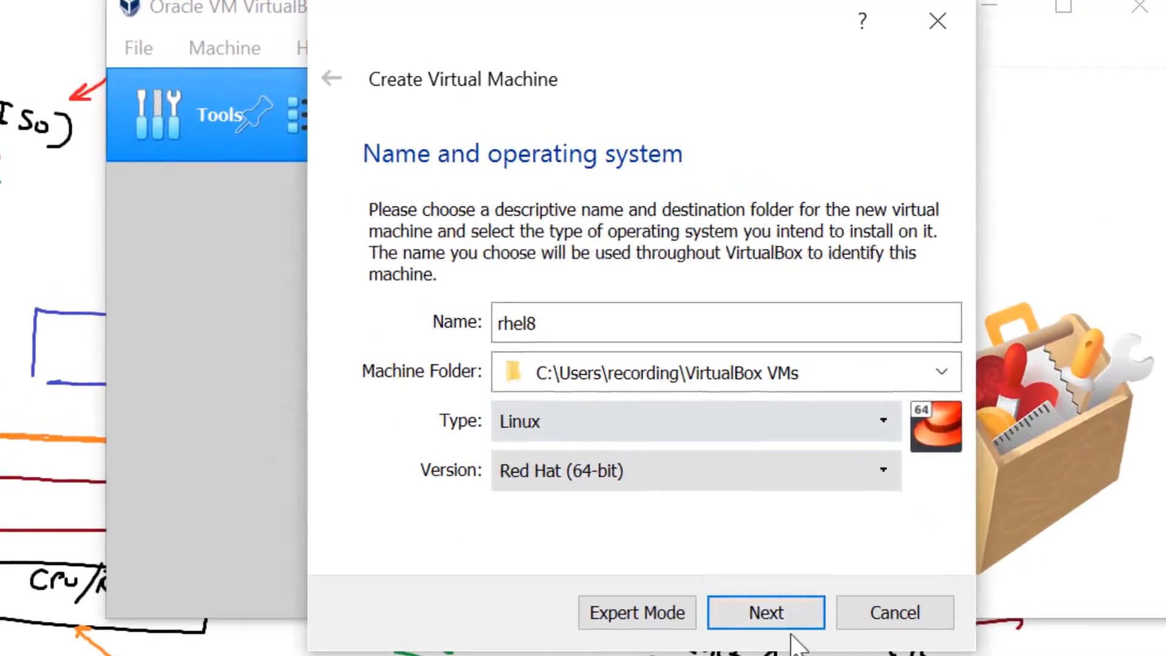
{"action": "left_click", "coordinate": [790, 614]}
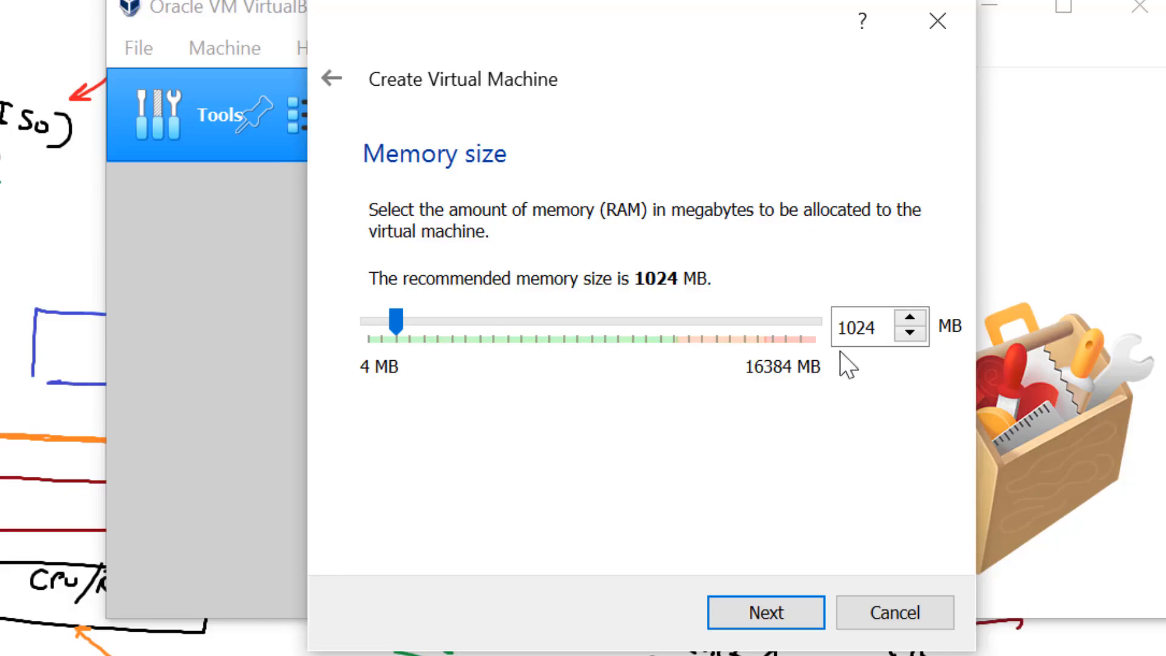
- Change the machine's memory from 1024 MB to 4096 MB and continue
{"action": "left_click_drag", "start_coordinate": [876, 328], "coordinate": [835, 328]}
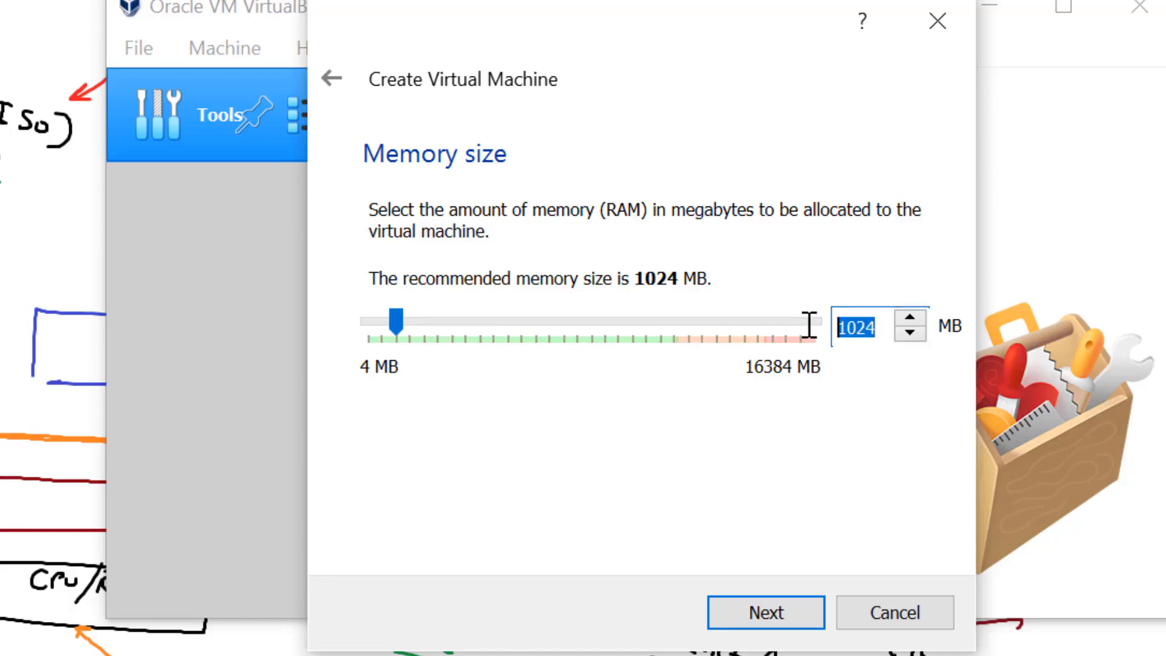
{"action": "type", "text": "4096"}
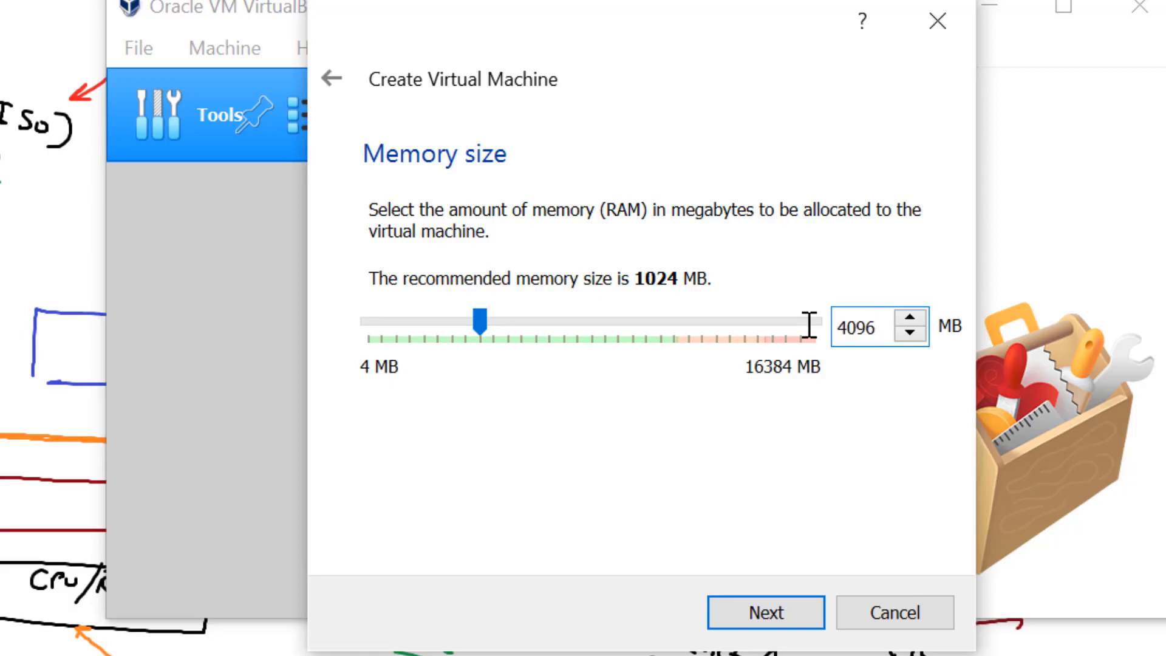
{"action": "left_click", "coordinate": [738, 607]}
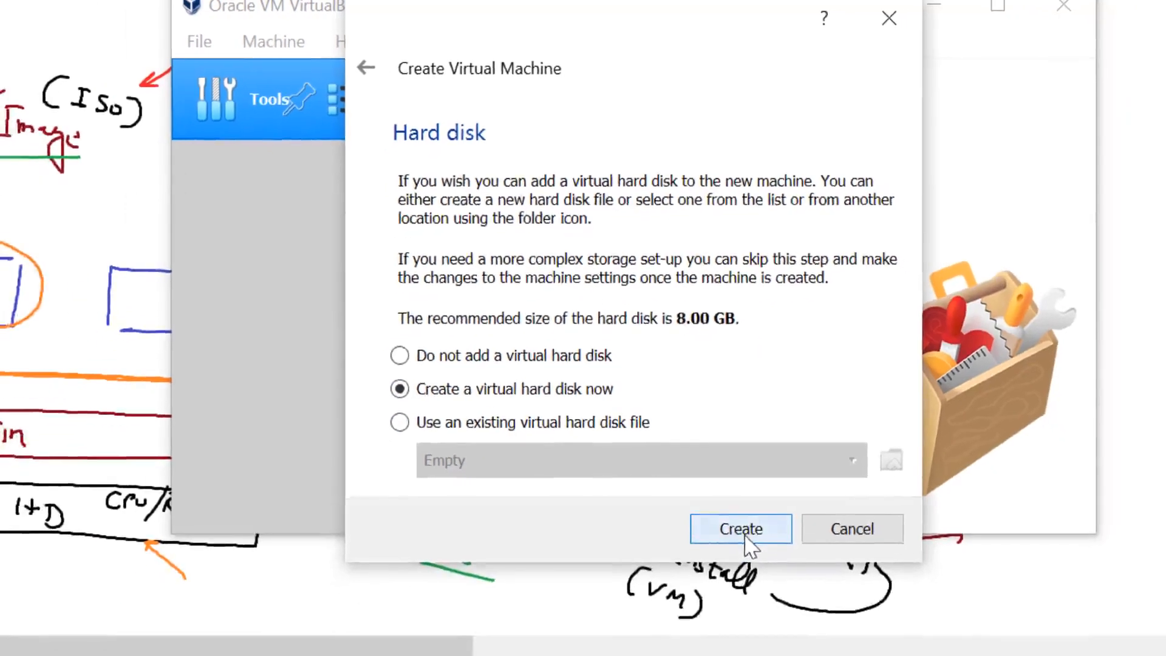
- Create a 100 GB dynamically allocated VDI hard disk for rhel8
{"action": "left_click", "coordinate": [746, 536]}
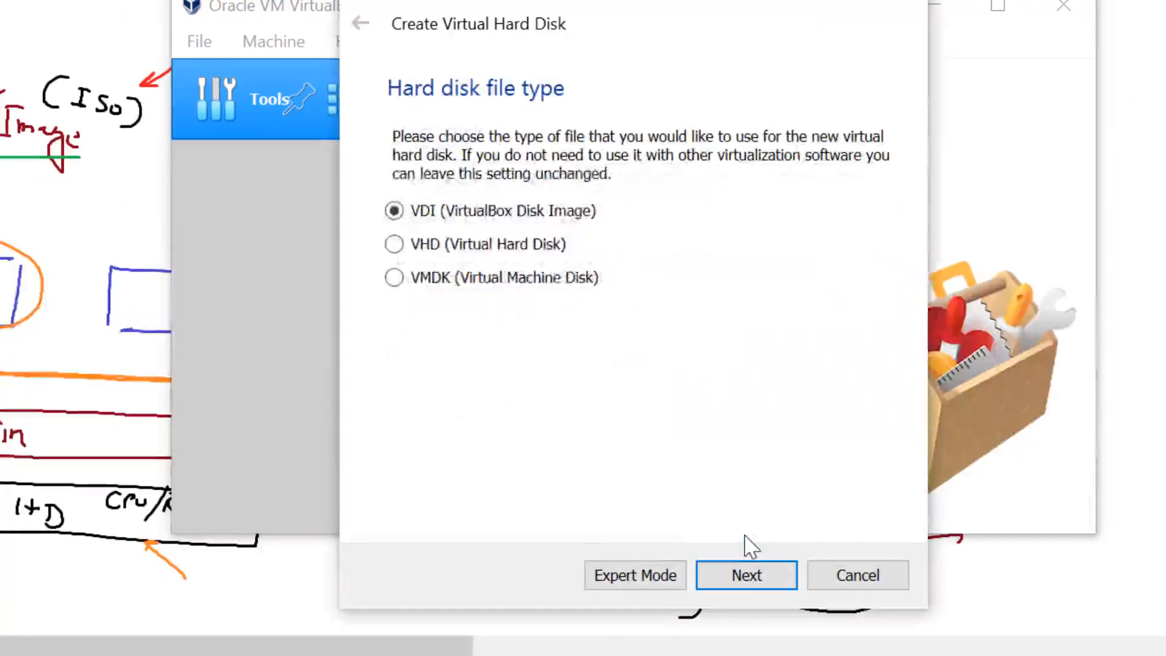
{"action": "left_click", "coordinate": [751, 584]}
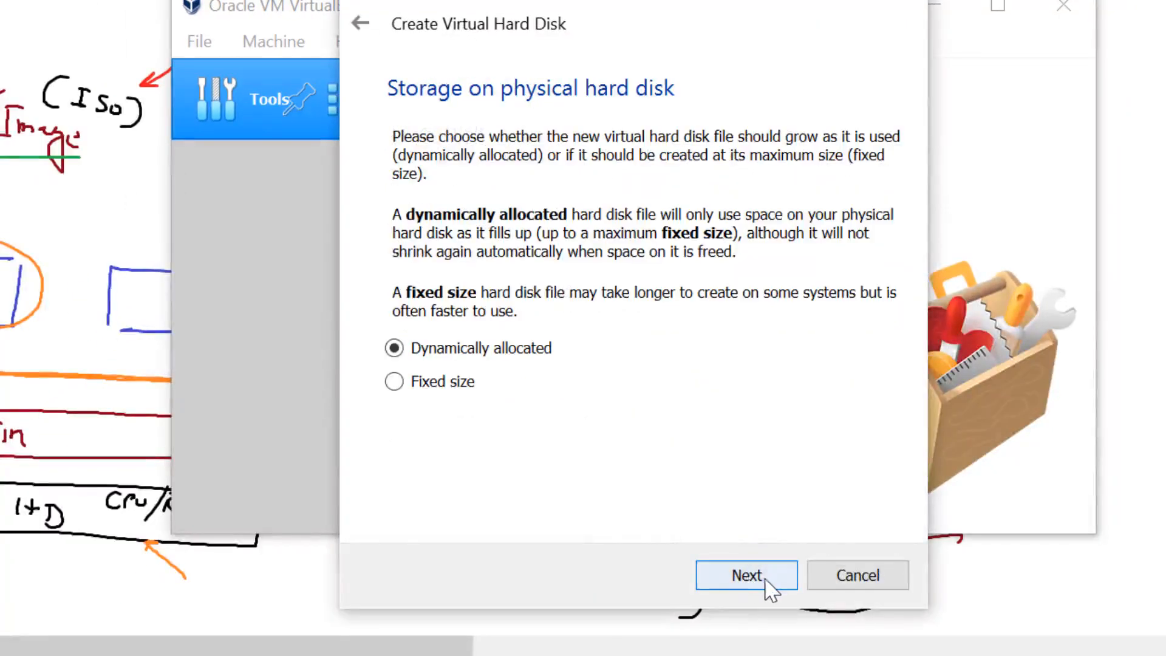
{"action": "left_click", "coordinate": [769, 588]}
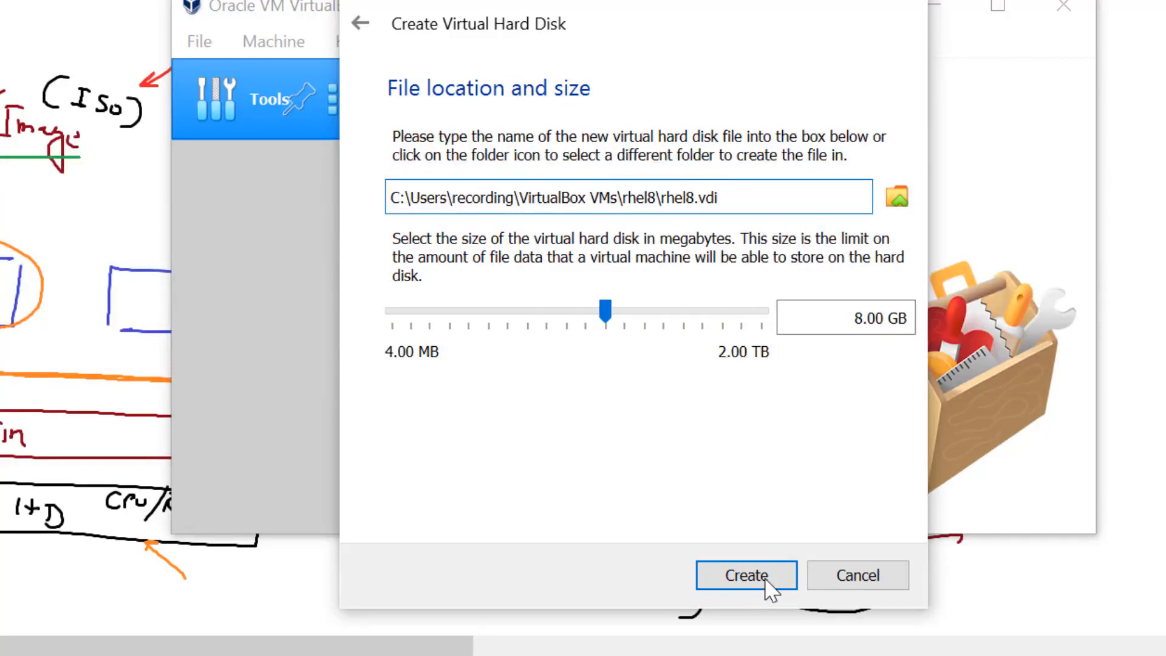
{"action": "triple_click", "coordinate": [853, 318]}
{"action": "type", "text": "100"}
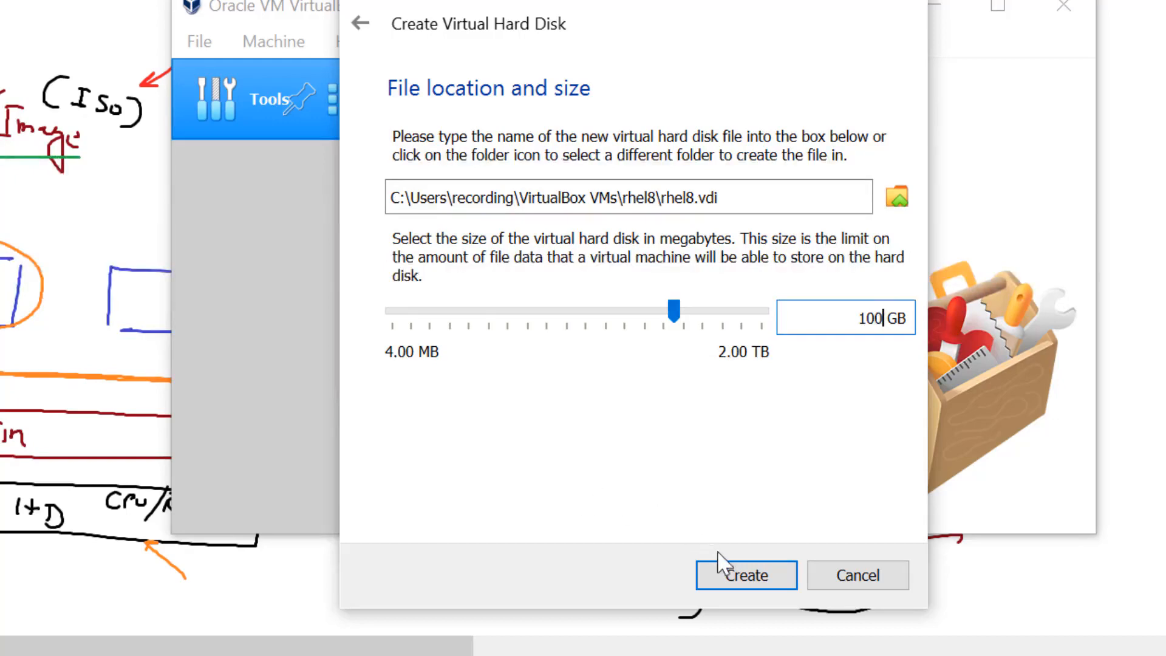
{"action": "left_click", "coordinate": [736, 574]}
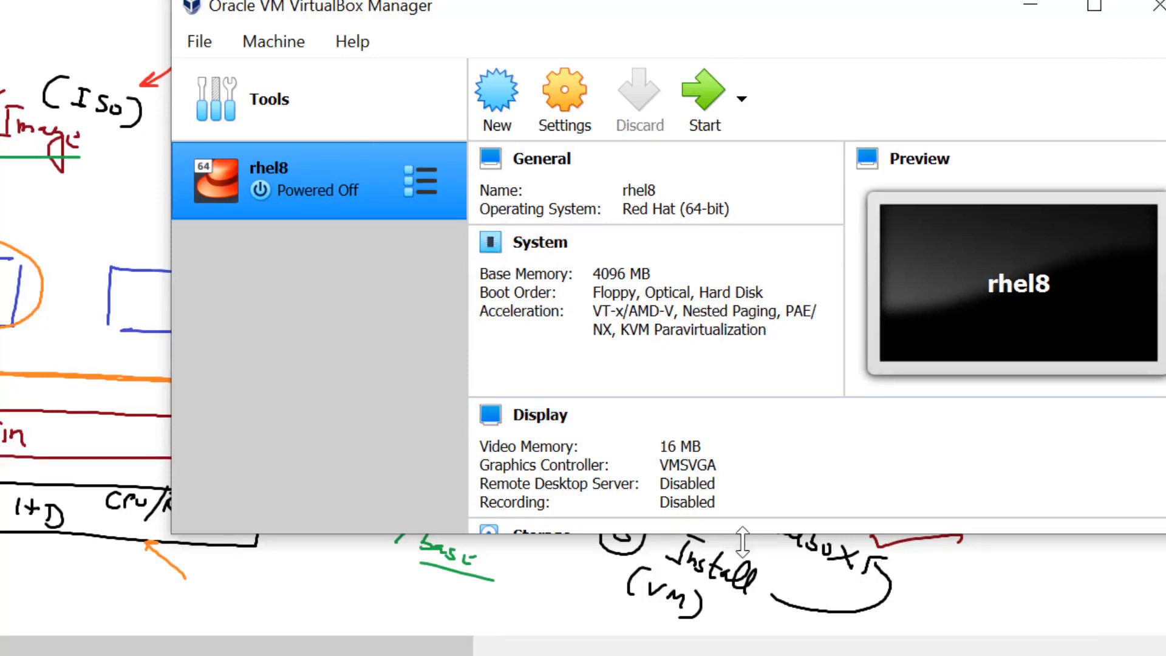
- Enlarge the VirtualBox Manager window and open rhel8's Settings
{"action": "left_click_drag", "start_coordinate": [743, 534], "coordinate": [762, 647]}
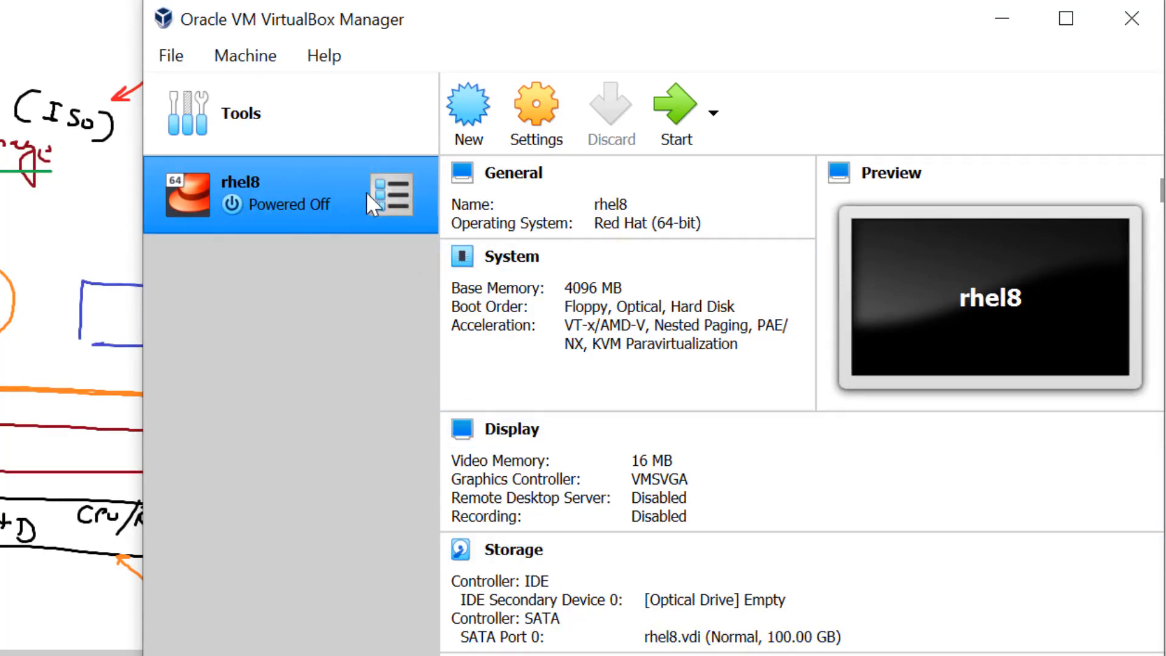
{"action": "left_click", "coordinate": [535, 87]}
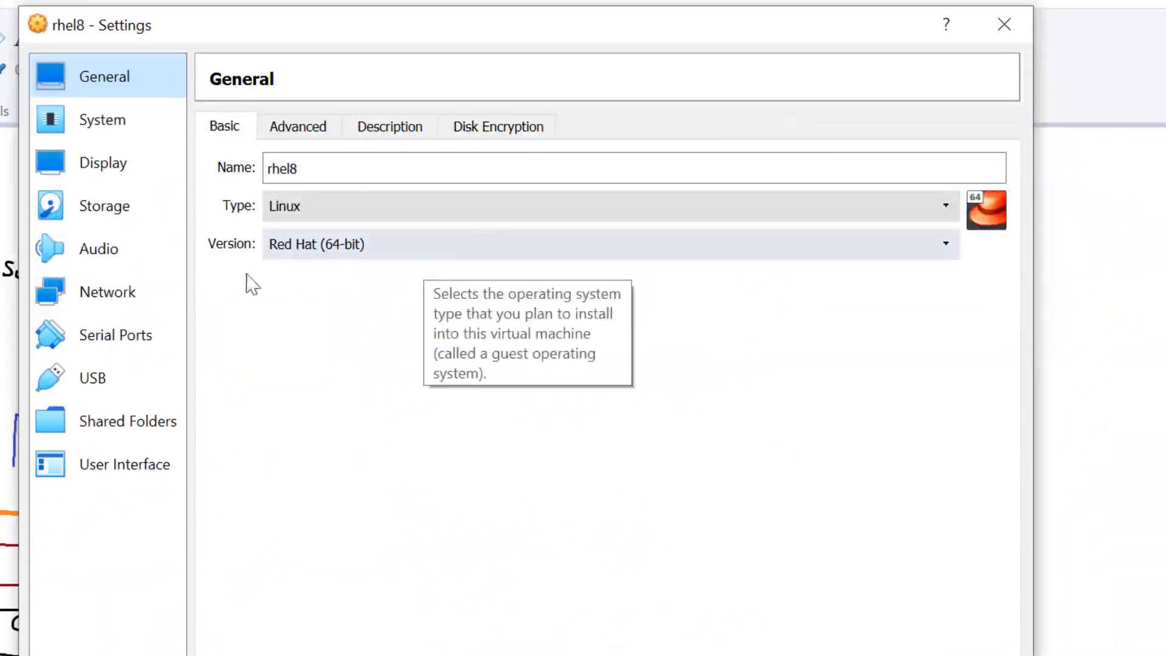
- Set rhel8's Processor(s) count to 2 under System > Processor
{"action": "left_click", "coordinate": [102, 125]}
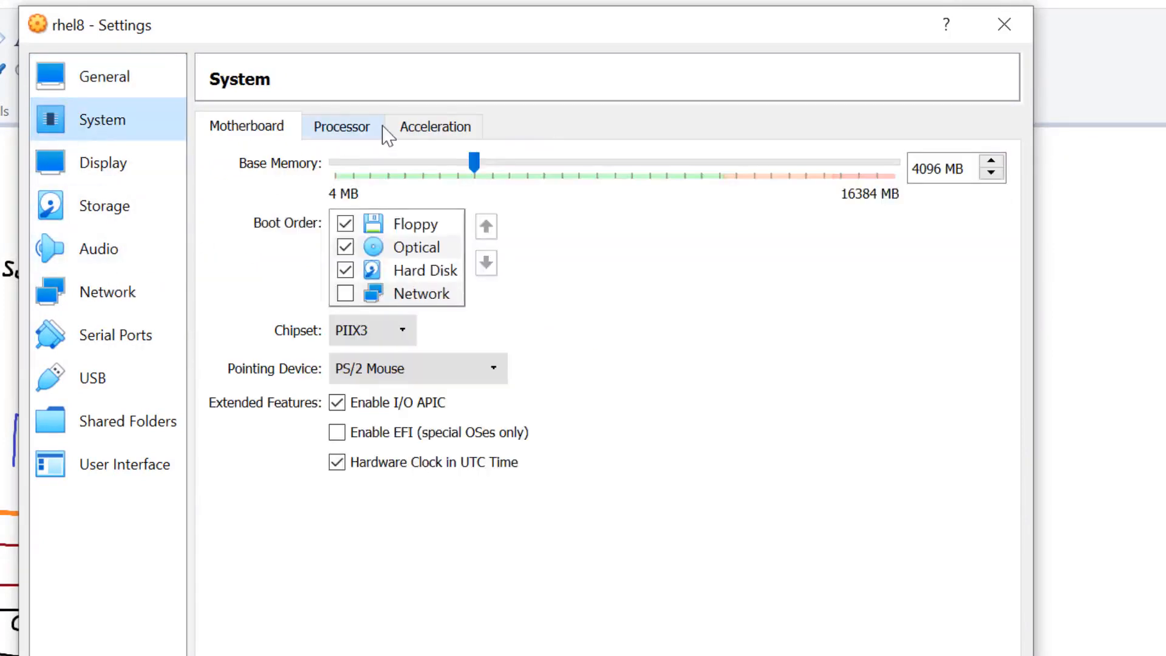
{"action": "left_click", "coordinate": [358, 130]}
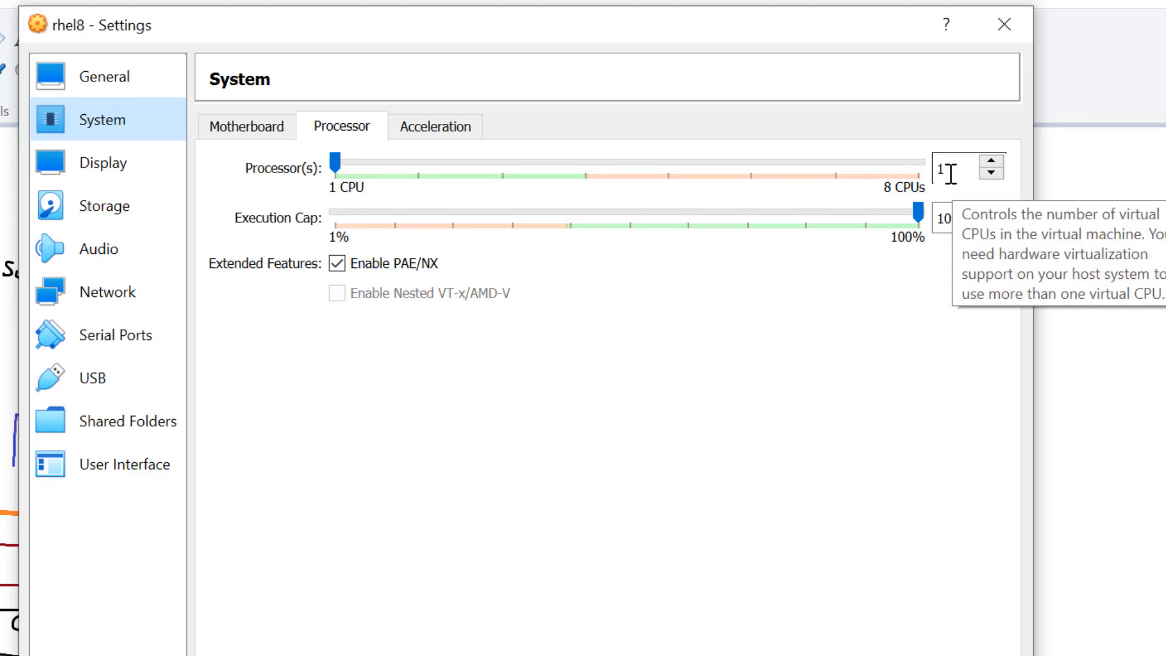
{"action": "left_click", "coordinate": [992, 162]}
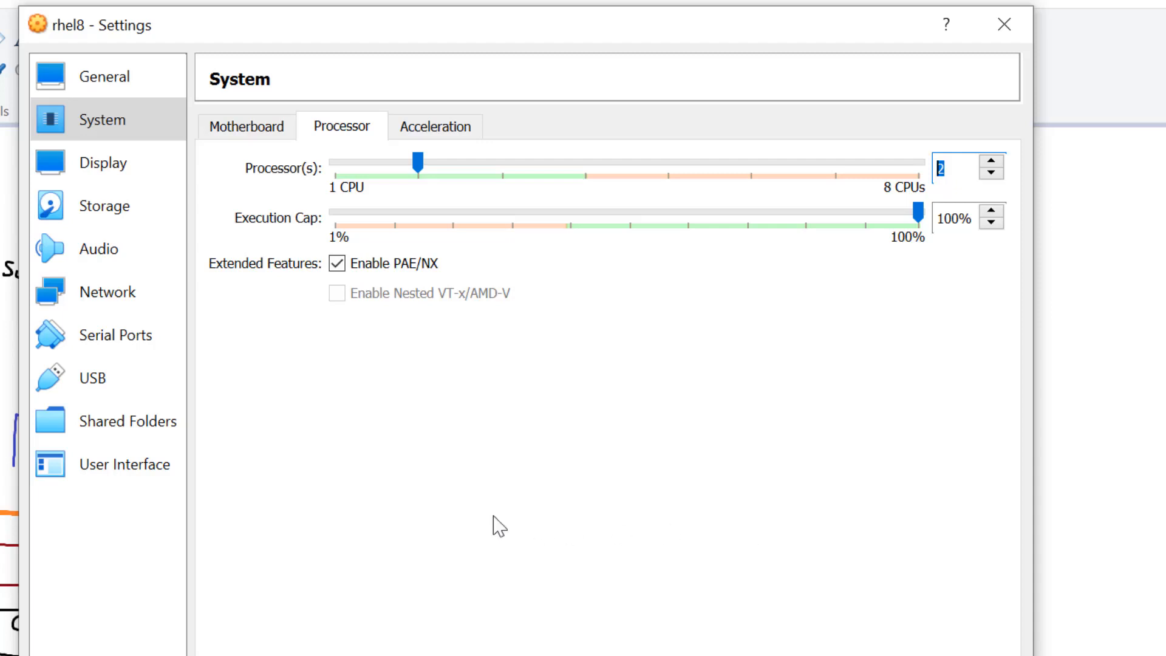
{"action": "left_click", "coordinate": [117, 214]}
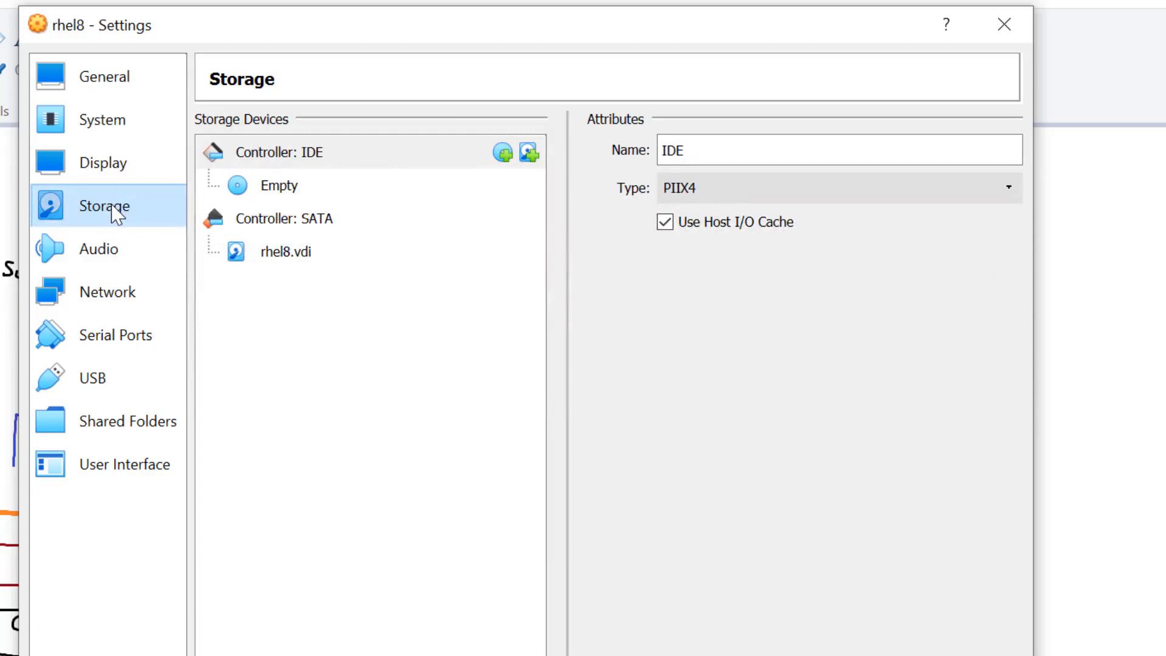
- Insert rhel-8.5-x86_64-dvd.iso from Downloads into rhel8's empty optical drive and save
{"action": "left_click", "coordinate": [281, 193]}
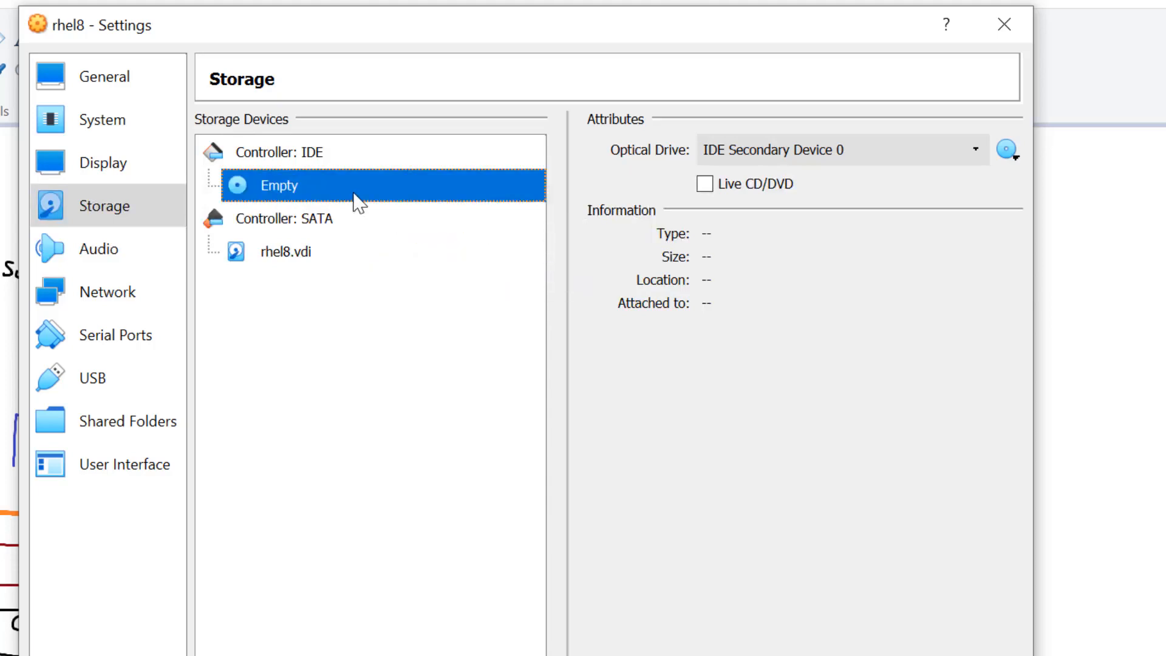
{"action": "left_click", "coordinate": [1008, 152]}
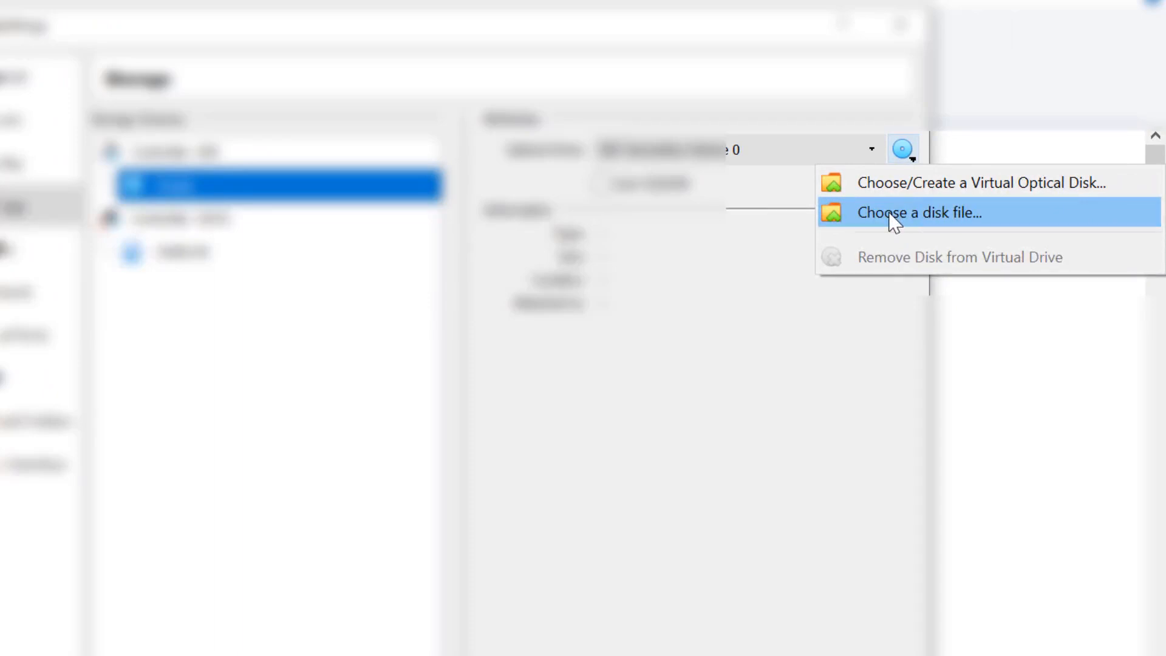
{"action": "left_click", "coordinate": [893, 214]}
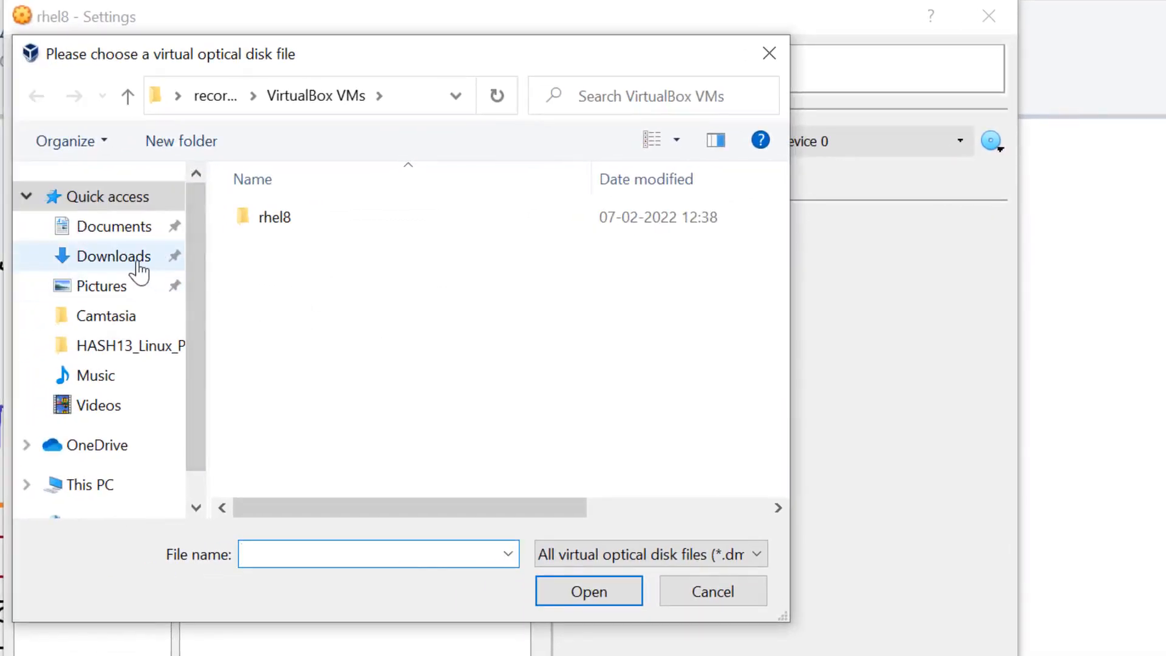
{"action": "left_click", "coordinate": [137, 263]}
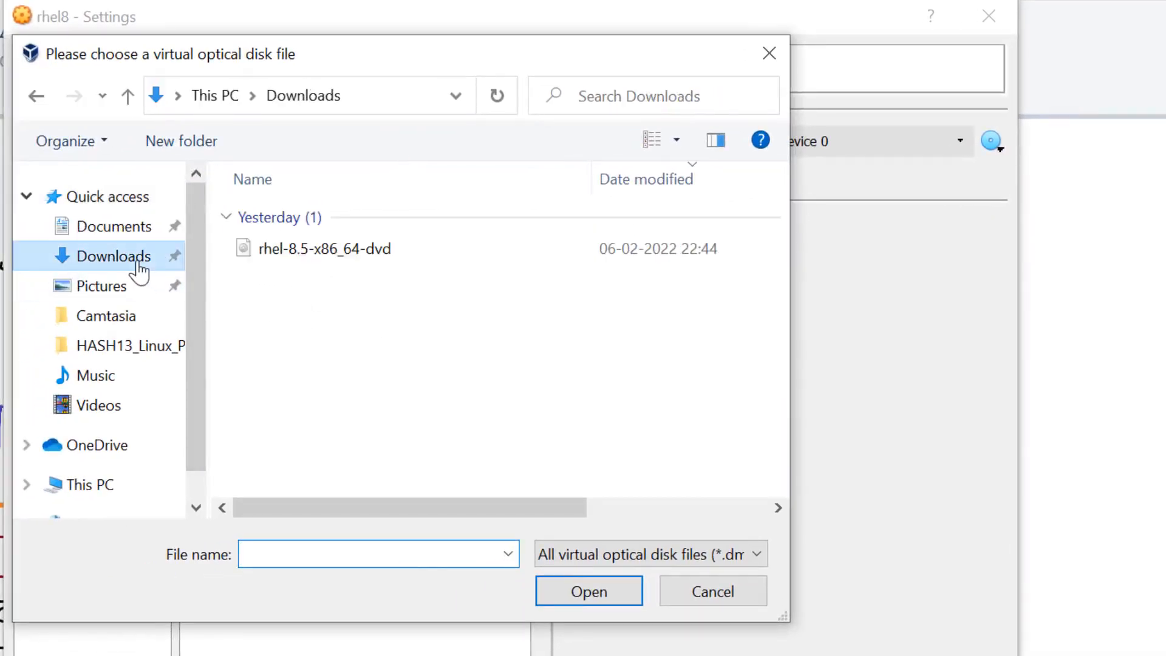
{"action": "left_click", "coordinate": [325, 258]}
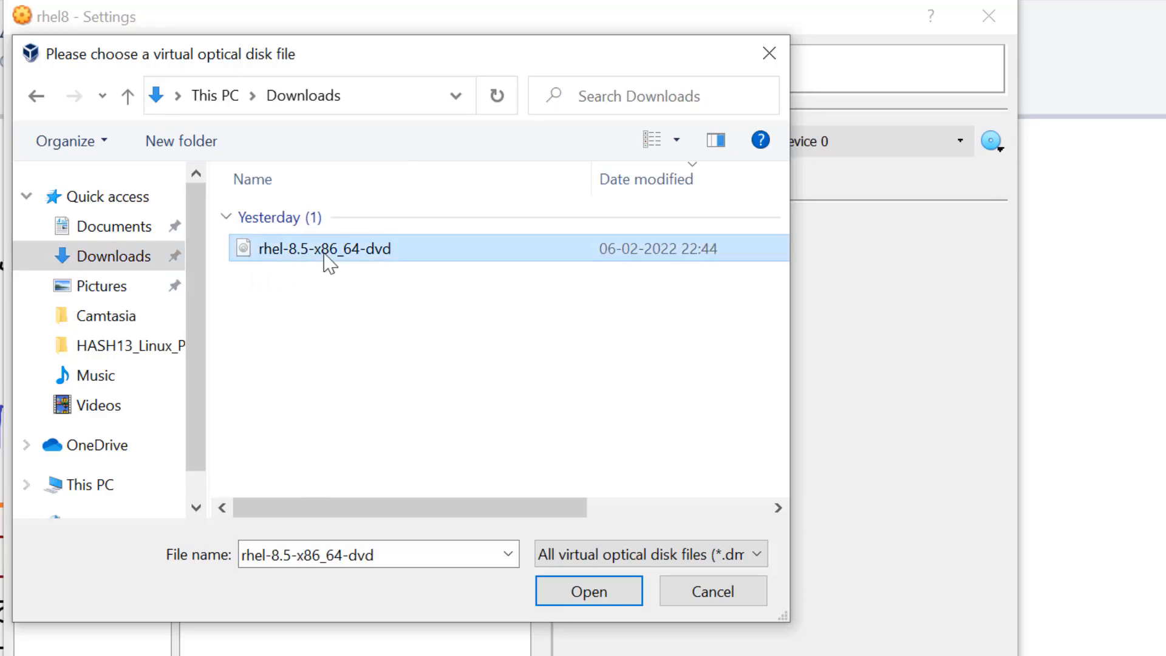
{"action": "left_click", "coordinate": [587, 600]}
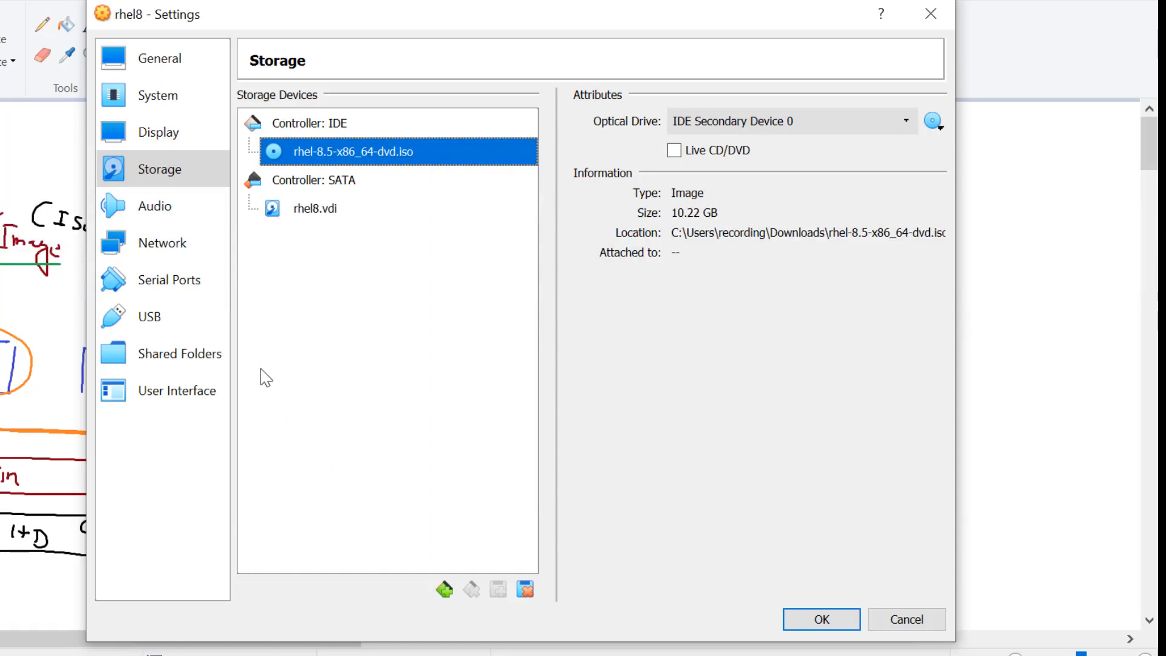
{"action": "left_click", "coordinate": [149, 176]}
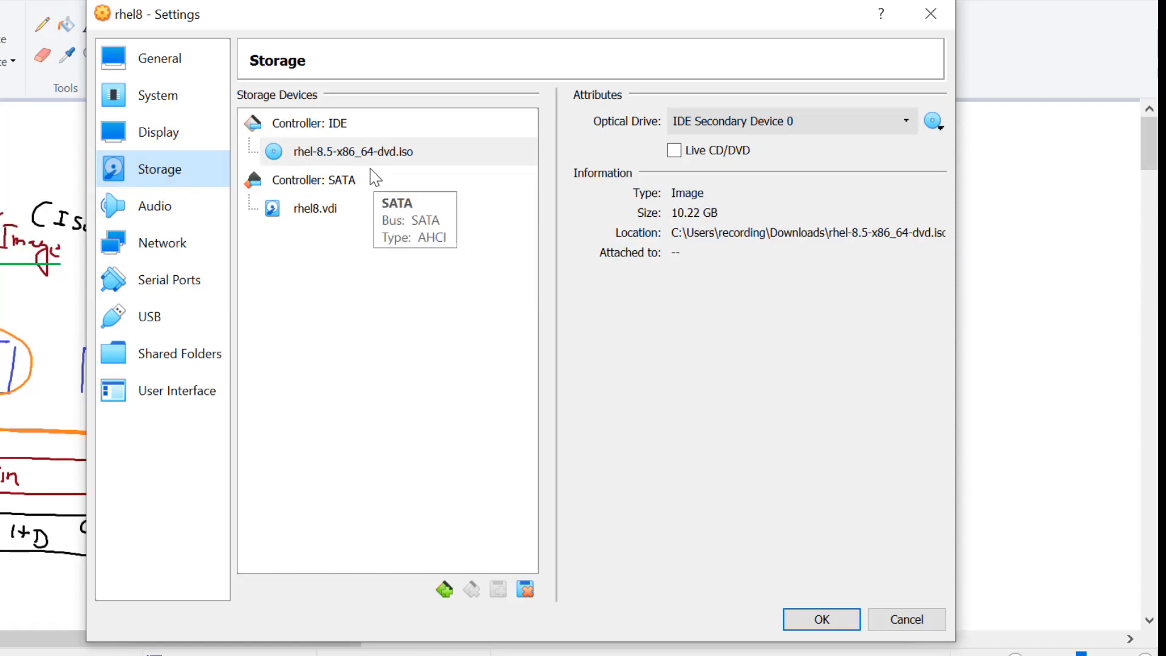
{"action": "left_click", "coordinate": [842, 620]}
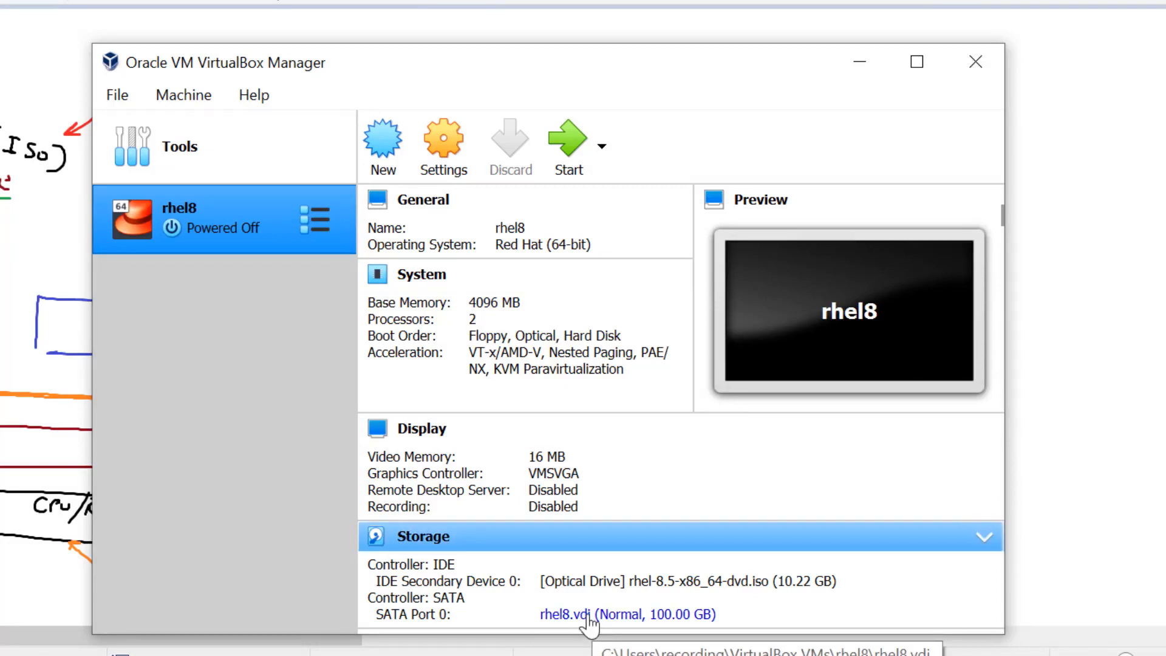
{"action": "left_click", "coordinate": [630, 584]}
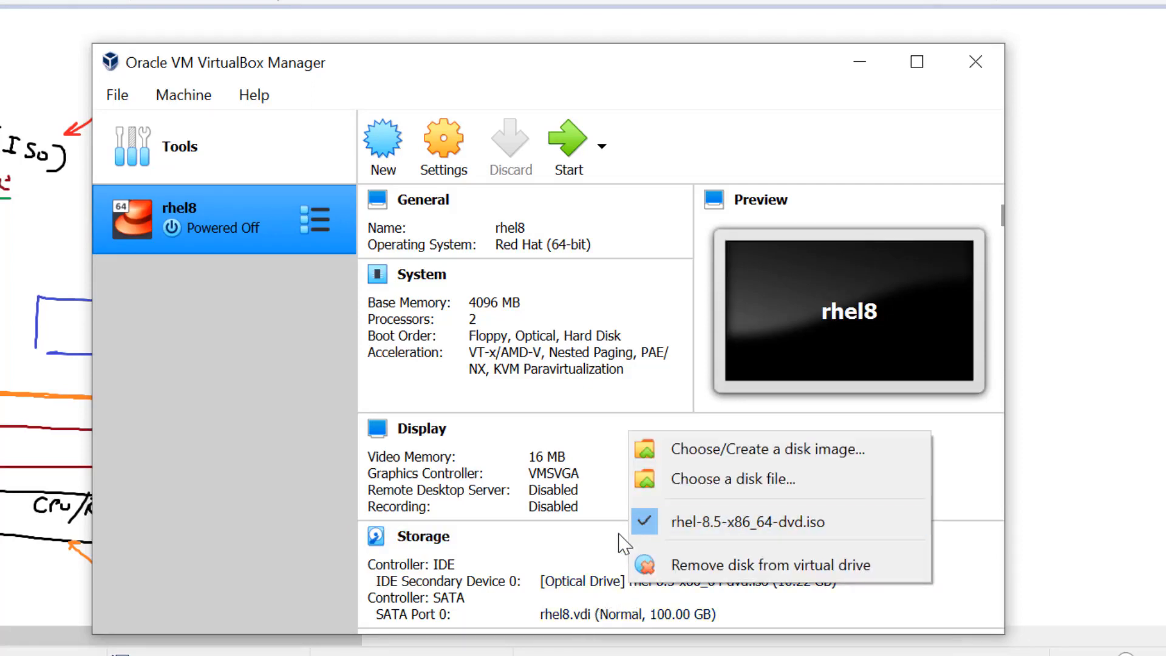
{"action": "left_click", "coordinate": [584, 537]}
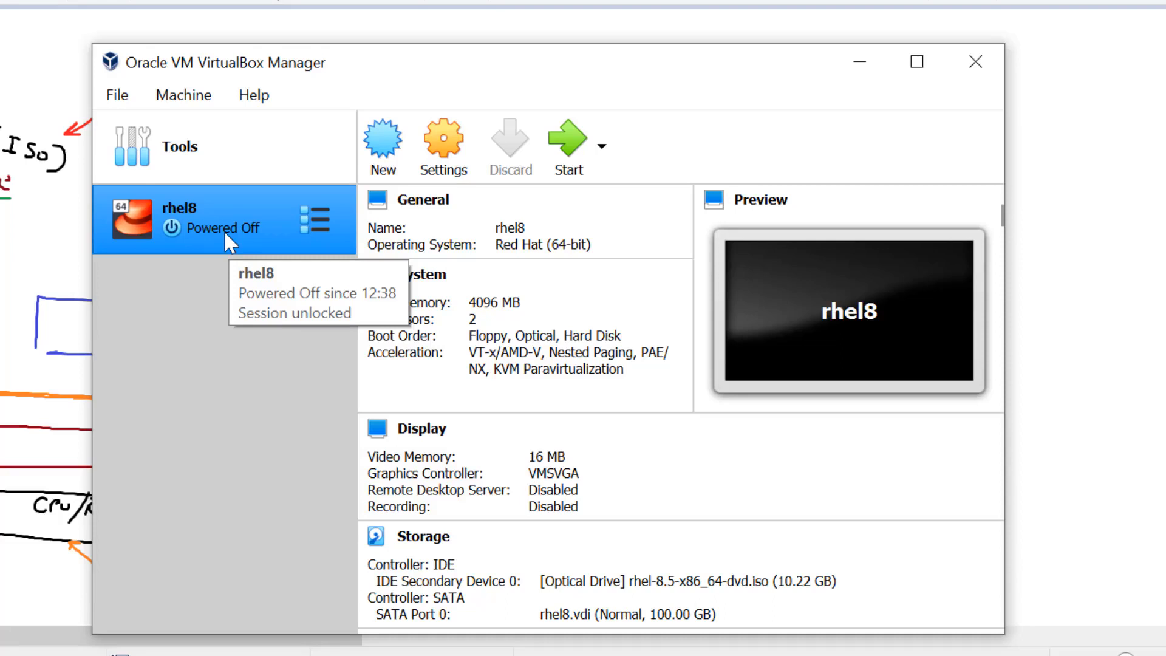
{"action": "key", "text": "alt+Tab"}
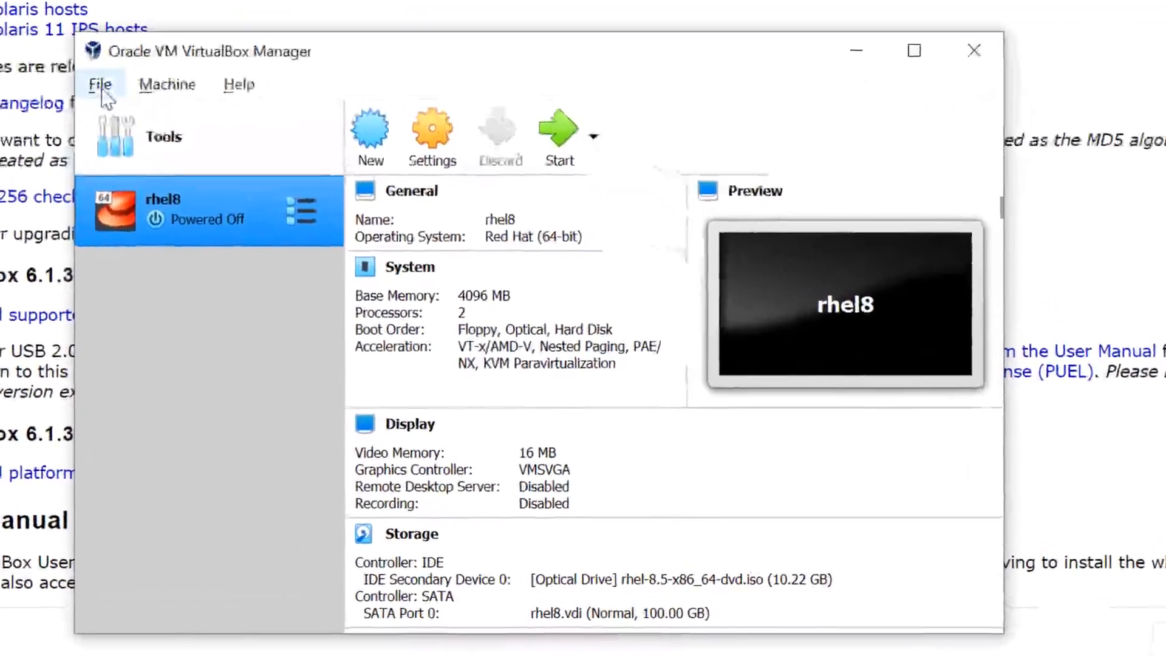
- In Preferences > Extensions, load the Oracle_VM_VirtualBox_Extension_Pack-6.1.32 file
{"action": "left_click", "coordinate": [100, 85]}
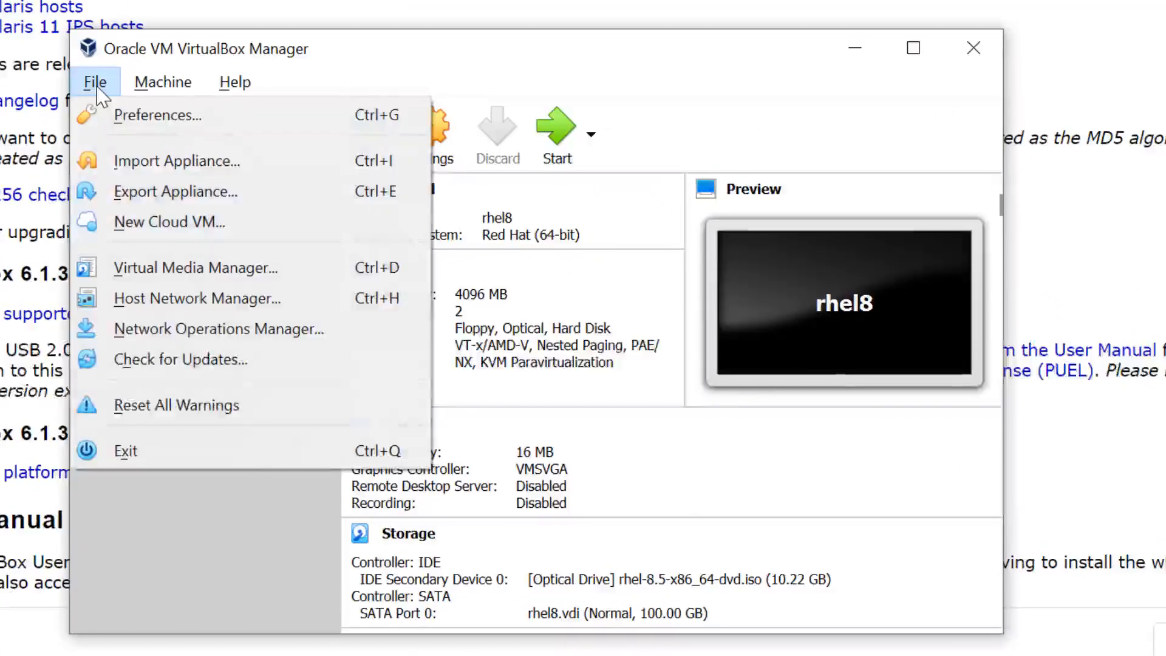
{"action": "left_click", "coordinate": [125, 116]}
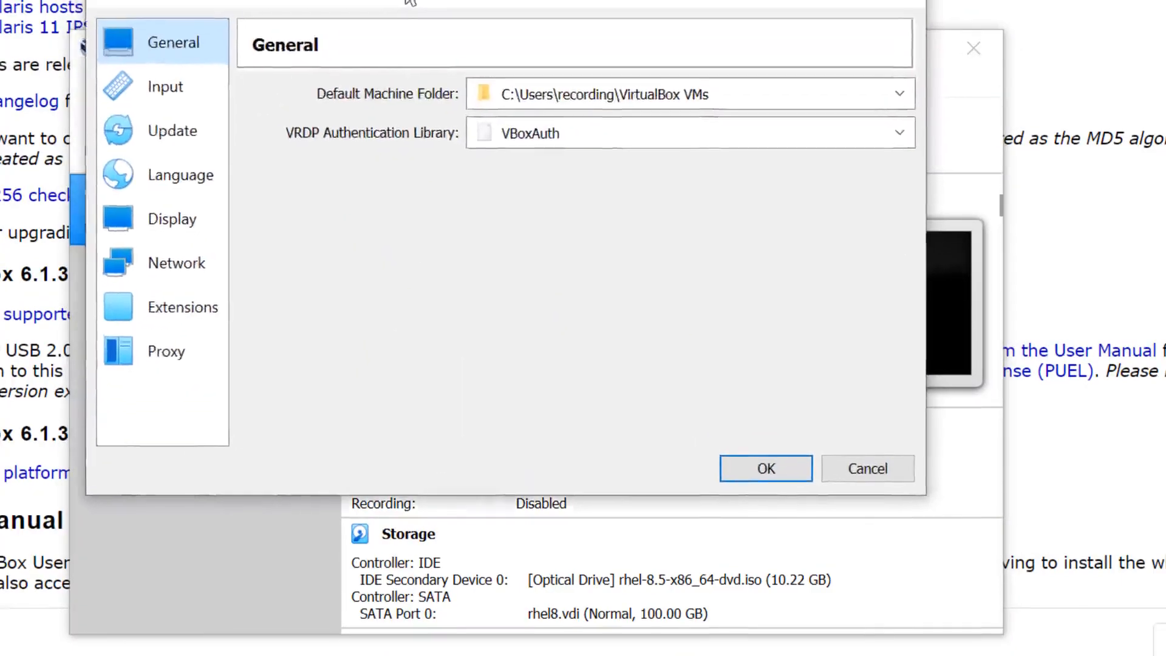
{"action": "left_click", "coordinate": [177, 316]}
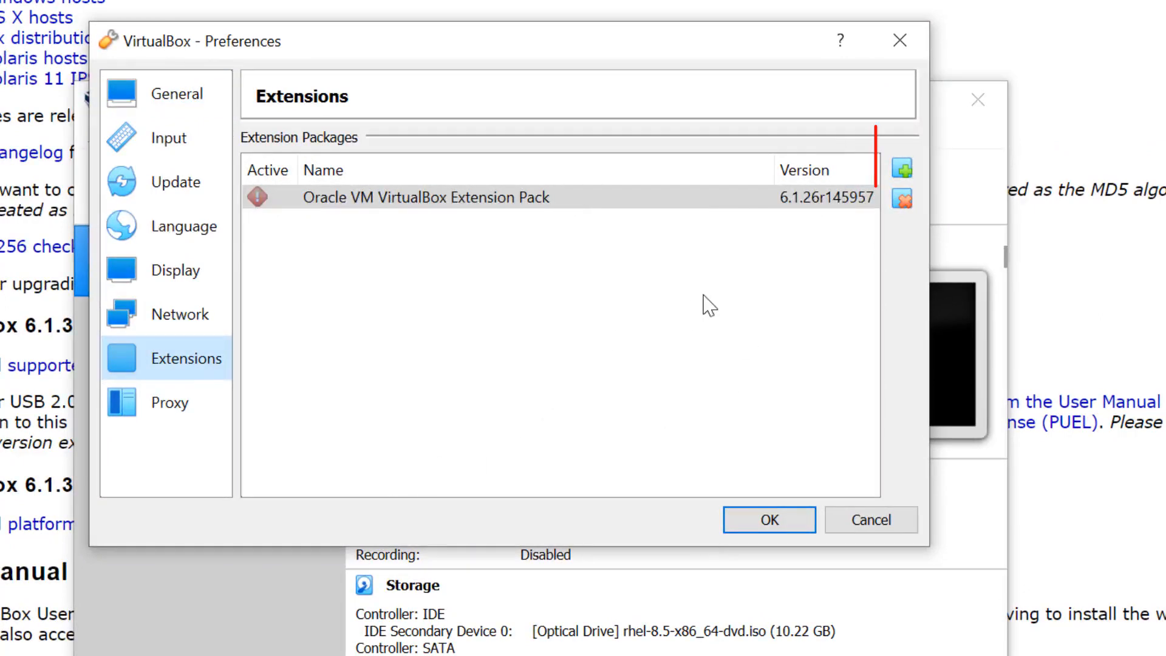
{"action": "left_click", "coordinate": [903, 170]}
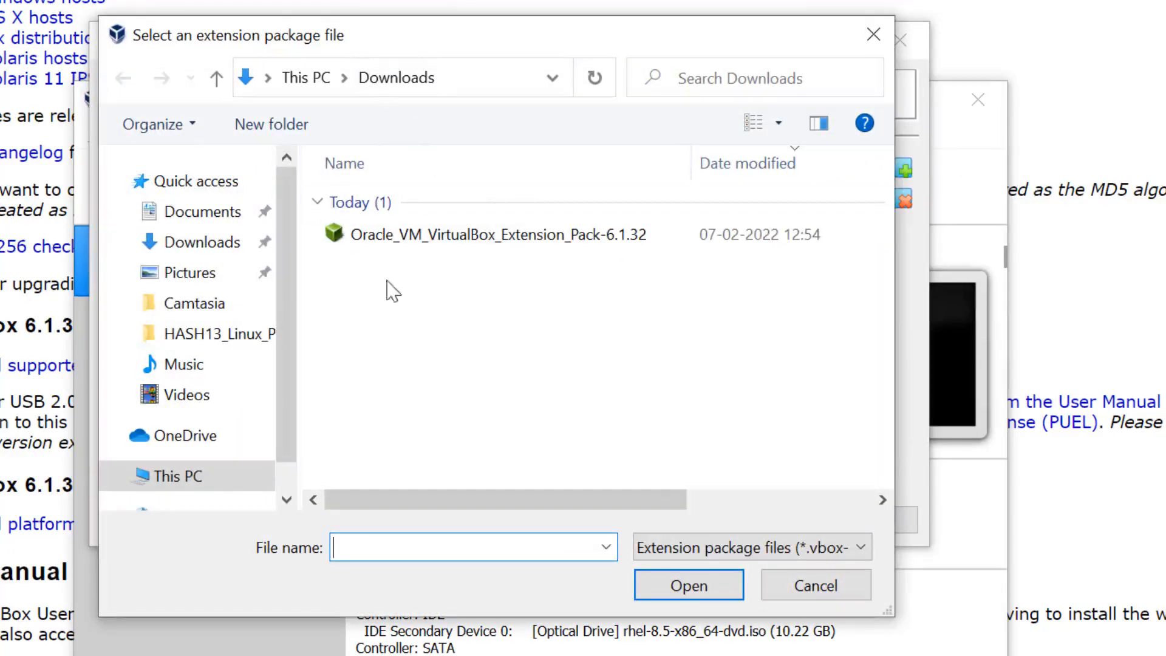
{"action": "left_click", "coordinate": [480, 243]}
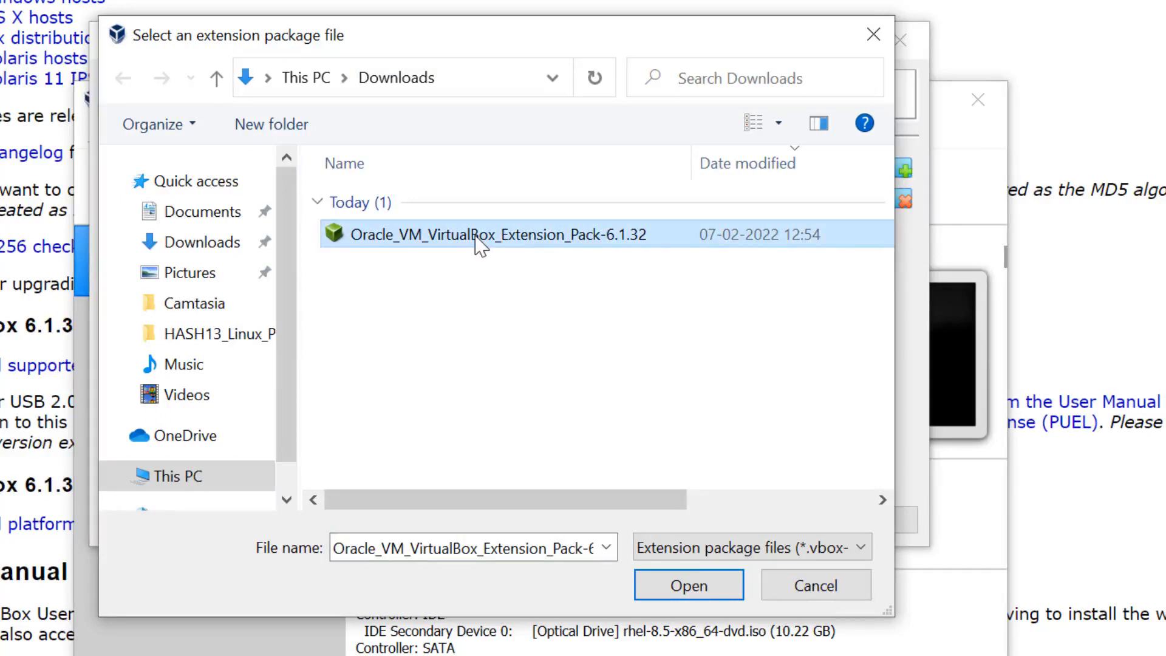
{"action": "left_click", "coordinate": [682, 586]}
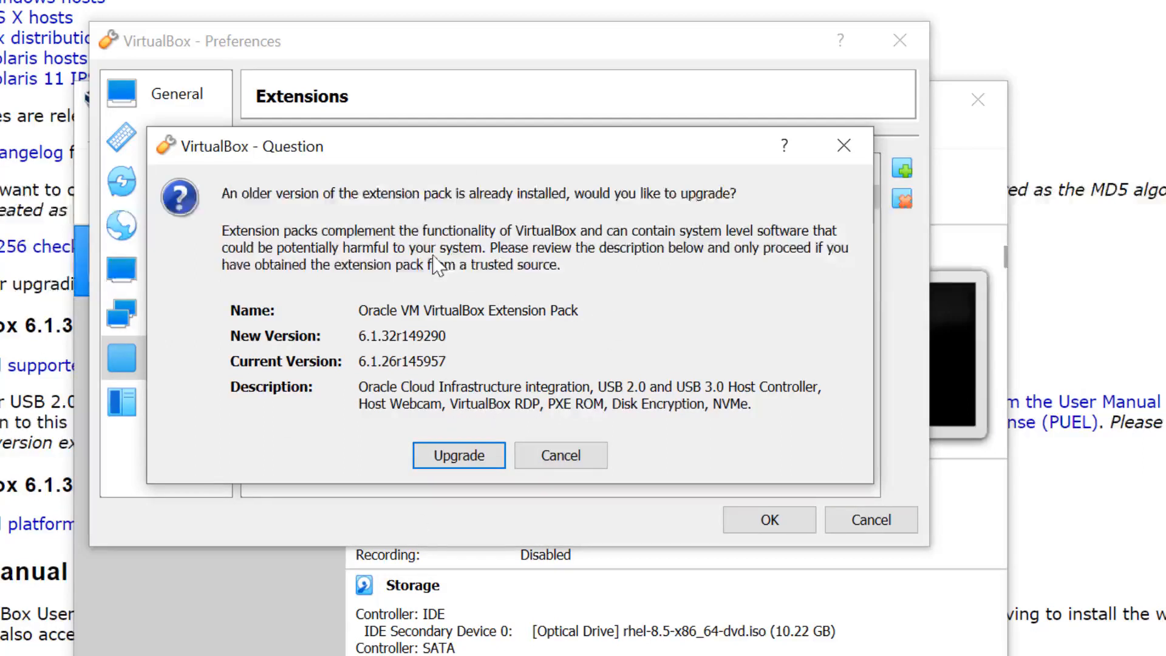
- Upgrade the Extension Pack to 6.1.32r149290, accept its license, and close Preferences
{"action": "left_click", "coordinate": [453, 458]}
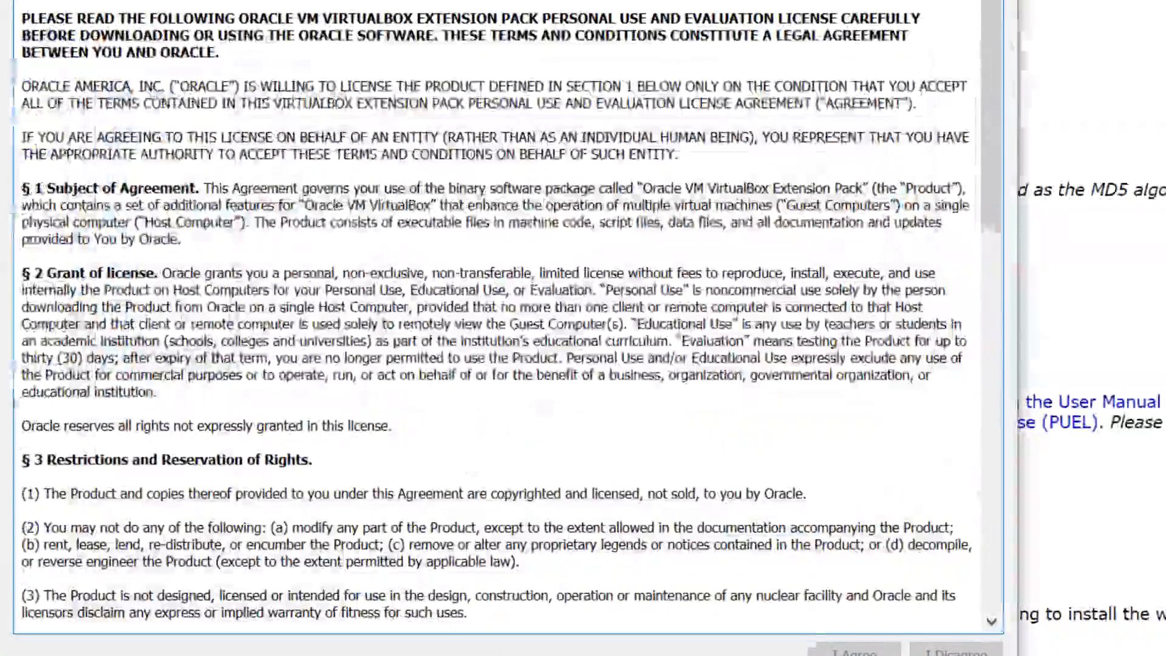
{"action": "scroll", "coordinate": [753, 489], "scroll_direction": "down", "scroll_amount": 15}
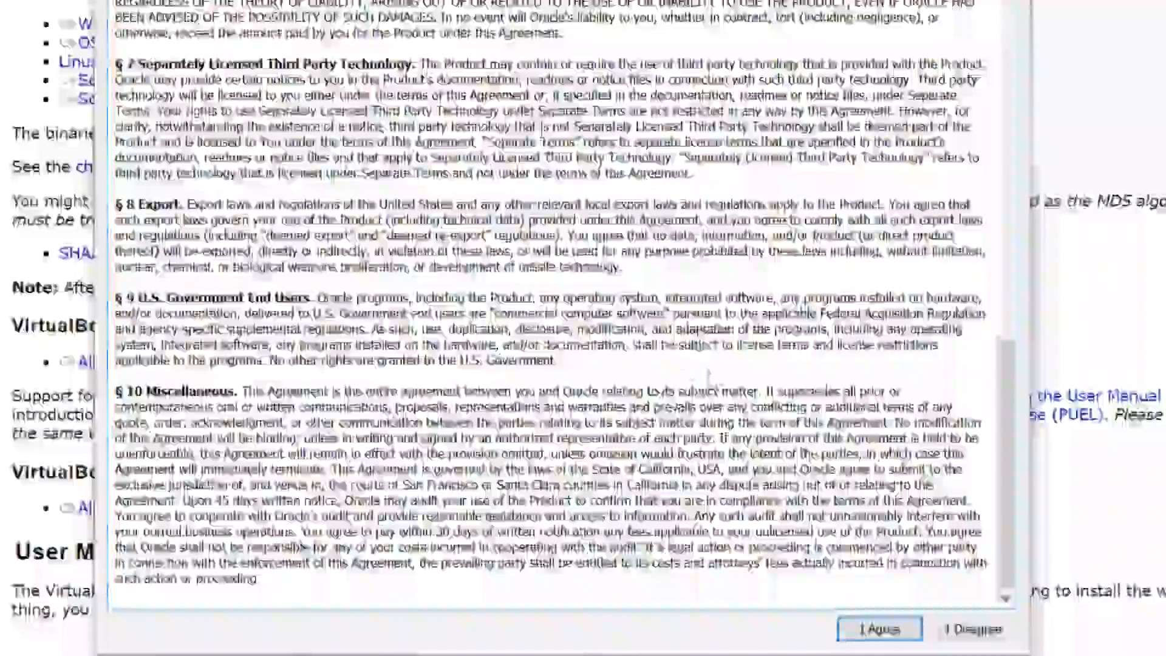
{"action": "left_click", "coordinate": [874, 630]}
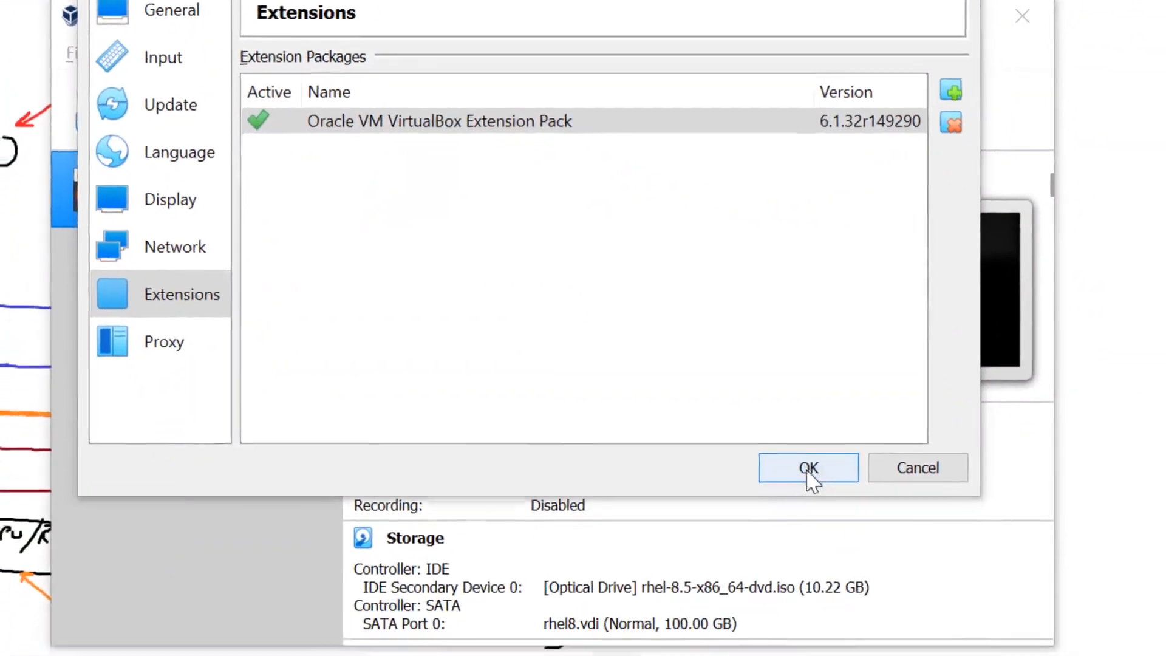
{"action": "left_click", "coordinate": [815, 550]}
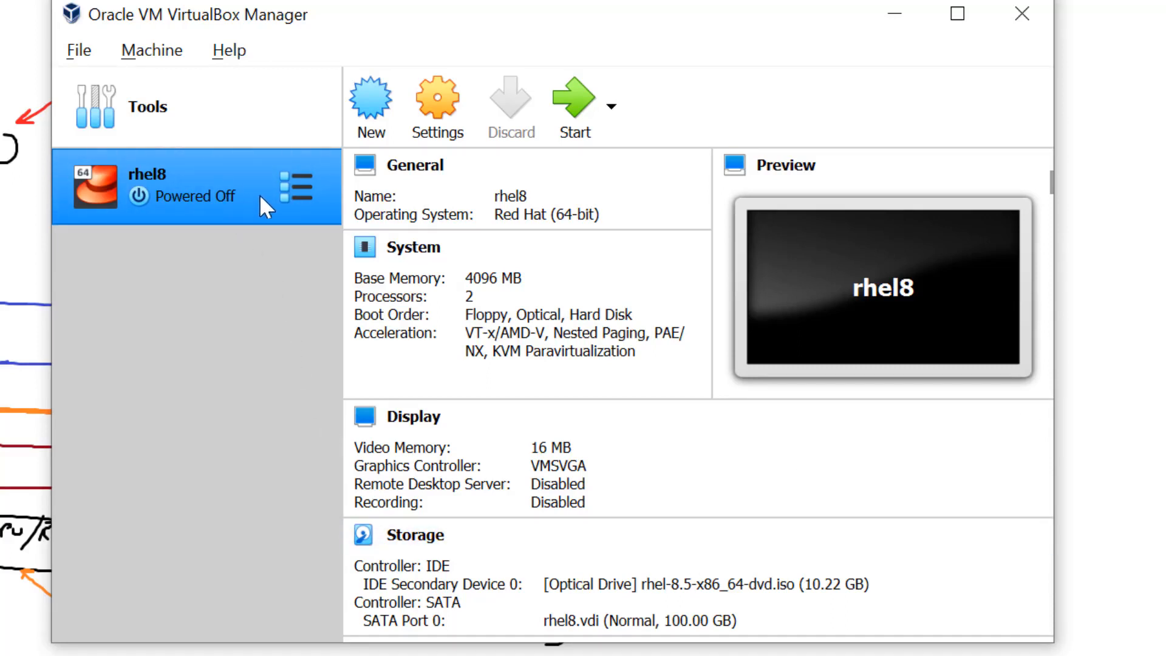
- Start the rhel8 VM and drag its window fully into view
{"action": "left_click", "coordinate": [571, 110]}
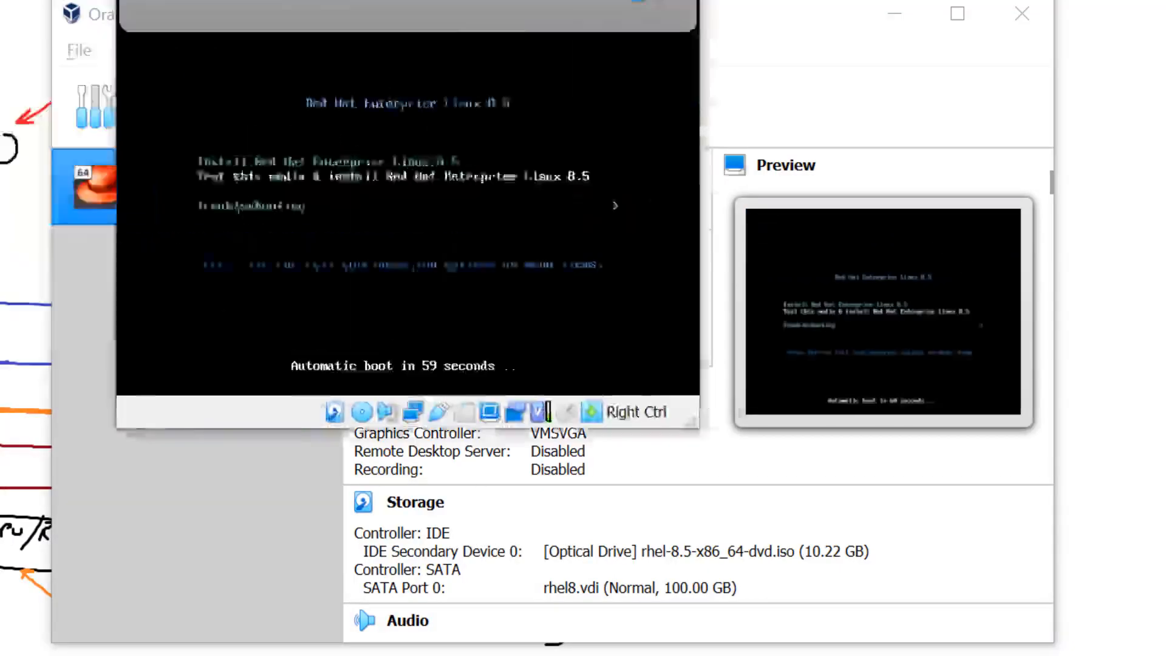
{"action": "left_click_drag", "start_coordinate": [477, 0], "coordinate": [609, 10]}
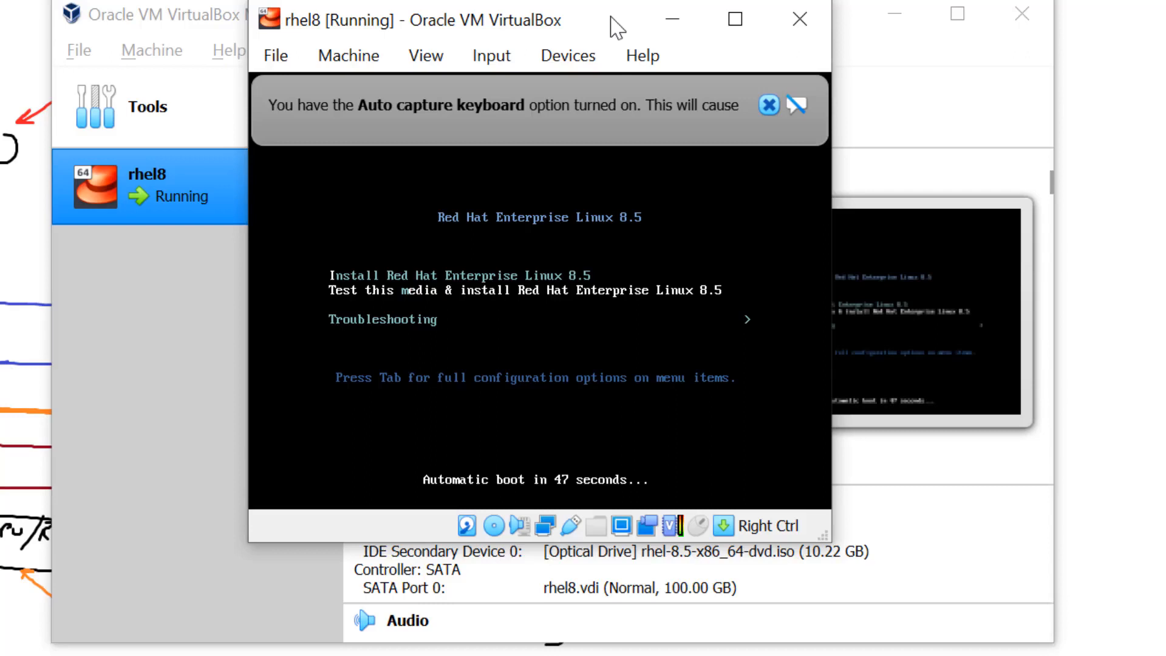
- Boot the Install Red Hat Enterprise Linux 8.5 entry and dismiss the keyboard and mouse notices
{"action": "key", "text": "Up"}
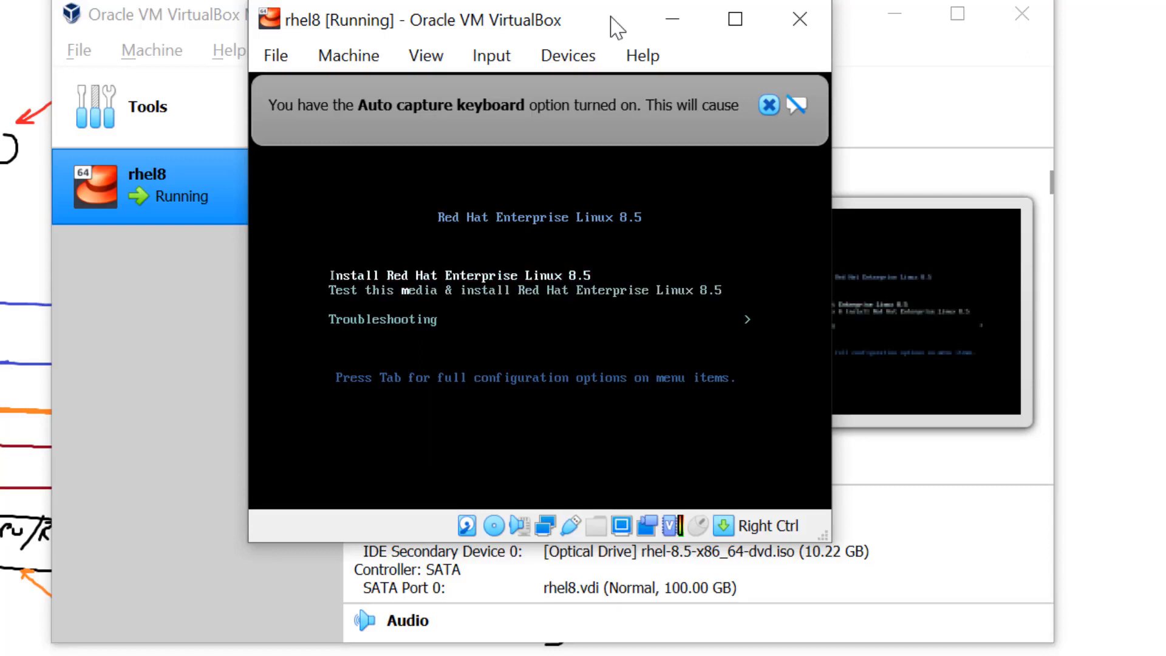
{"action": "key", "text": "Down"}
{"action": "key", "text": "Down"}
{"action": "key", "text": "Up"}
{"action": "key", "text": "Up"}
{"action": "key", "text": "Return"}
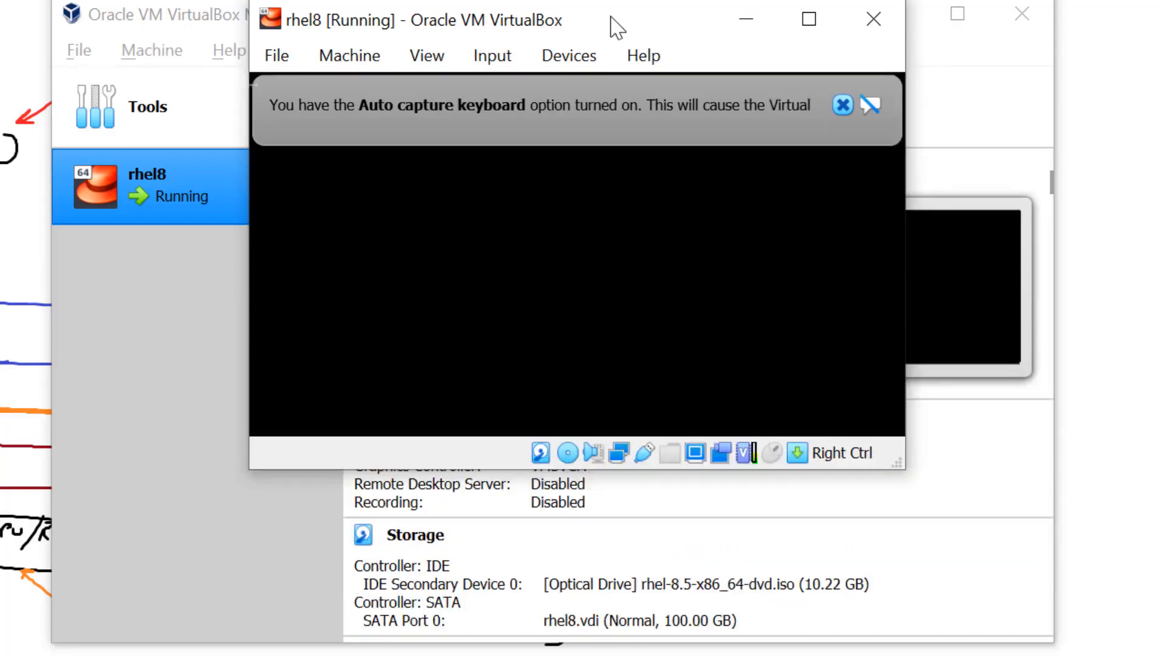
{"action": "left_click", "coordinate": [842, 106]}
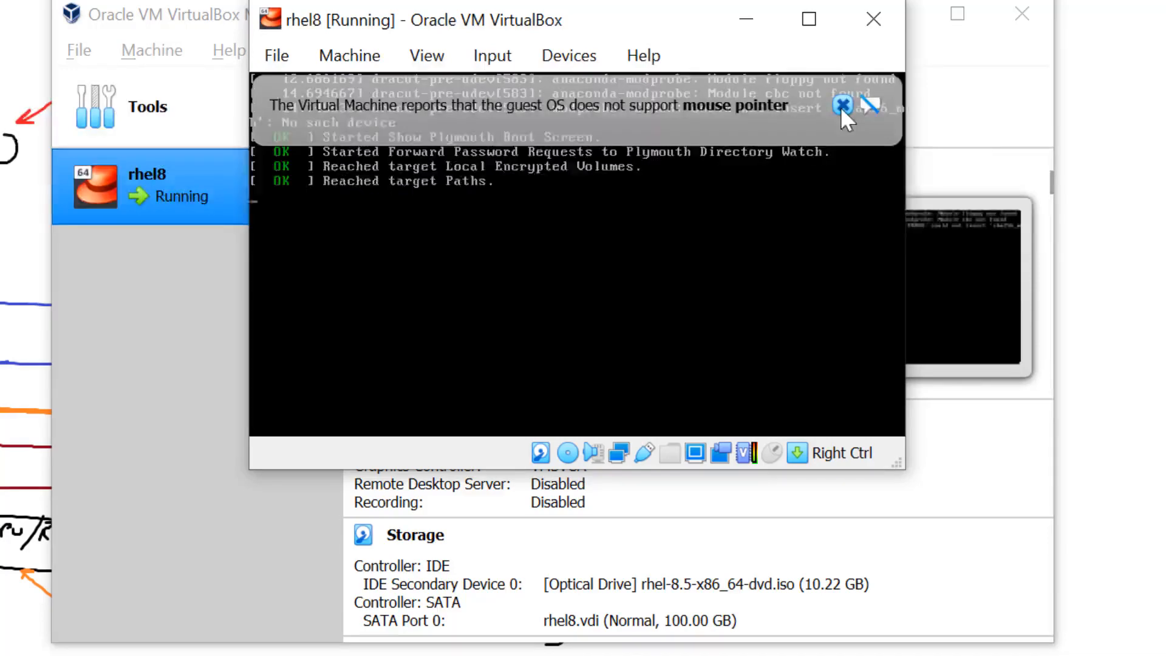
{"action": "left_click", "coordinate": [916, 105]}
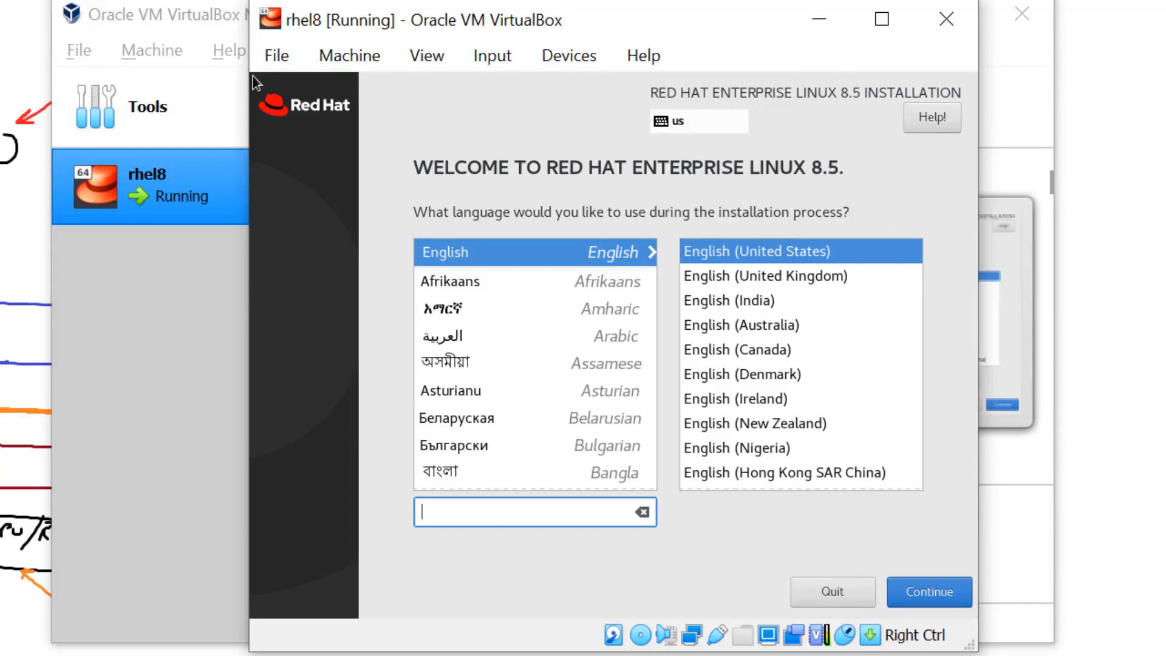
{"action": "left_click", "coordinate": [365, 61]}
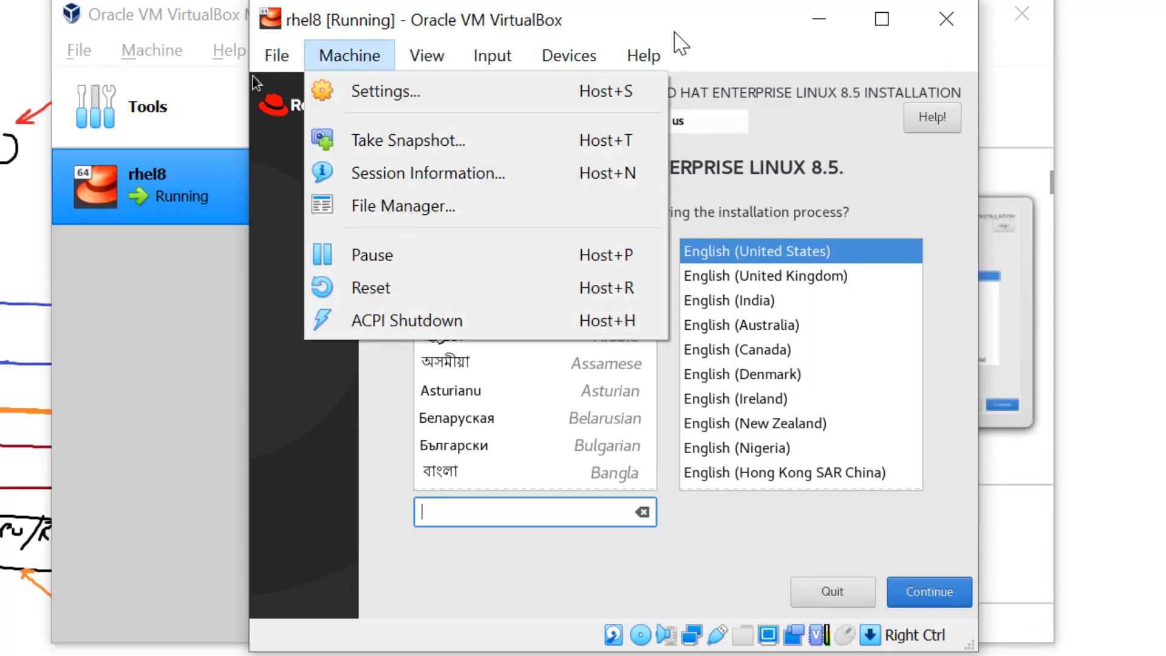
{"action": "left_click", "coordinate": [524, 6]}
{"action": "left_click", "coordinate": [497, 49]}
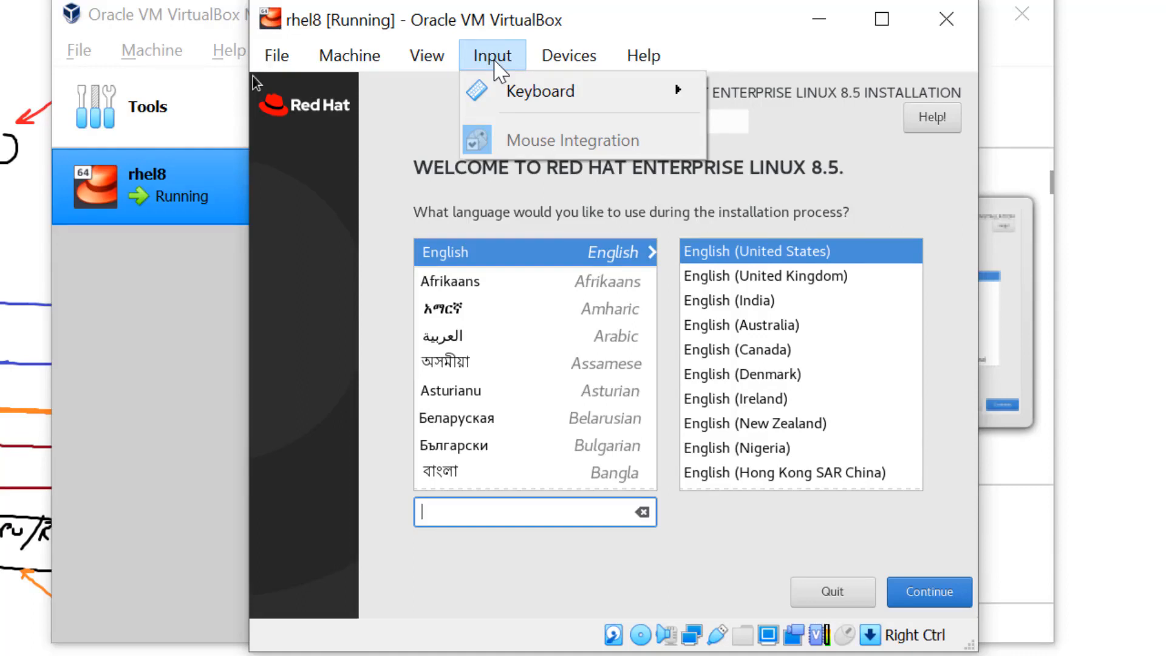
{"action": "left_click", "coordinate": [499, 68]}
{"action": "left_click", "coordinate": [569, 55]}
{"action": "left_click", "coordinate": [794, 73]}
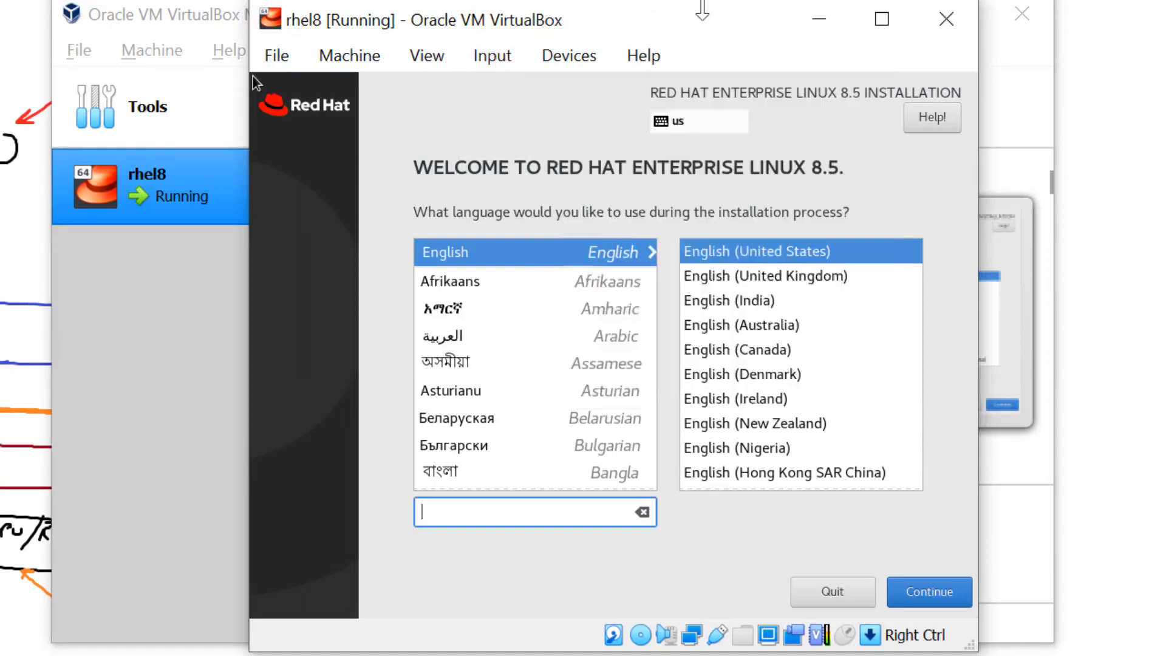
- Close the rhel8 VM window, choosing to power off the machine
{"action": "left_click", "coordinate": [949, 25]}
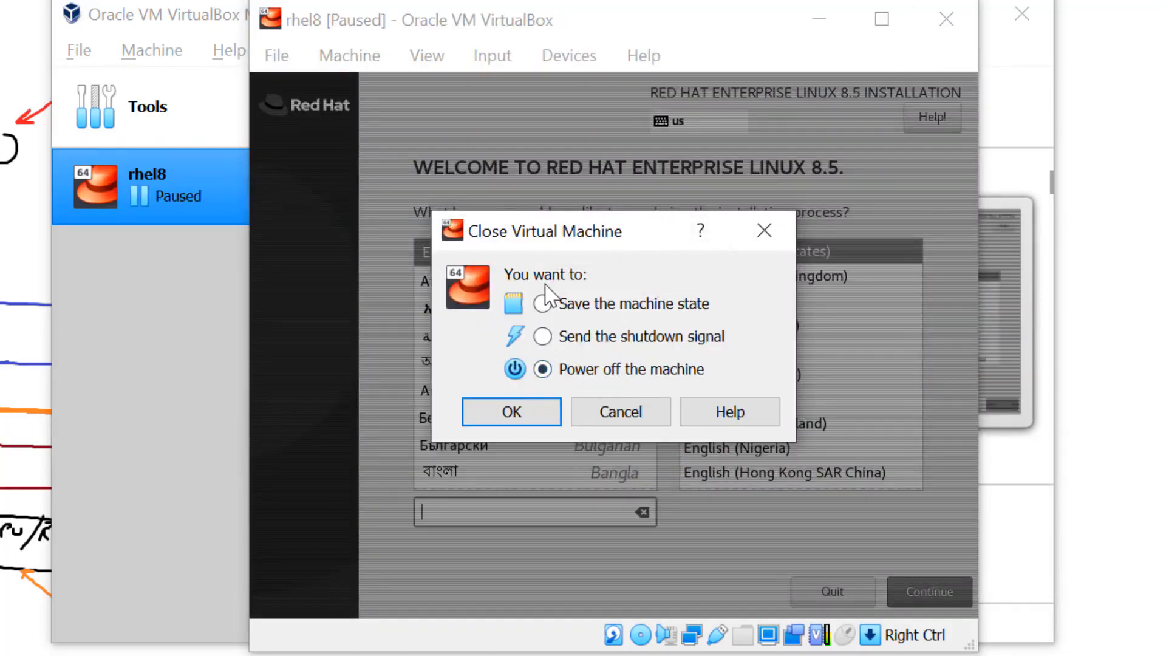
{"action": "left_click", "coordinate": [512, 412]}
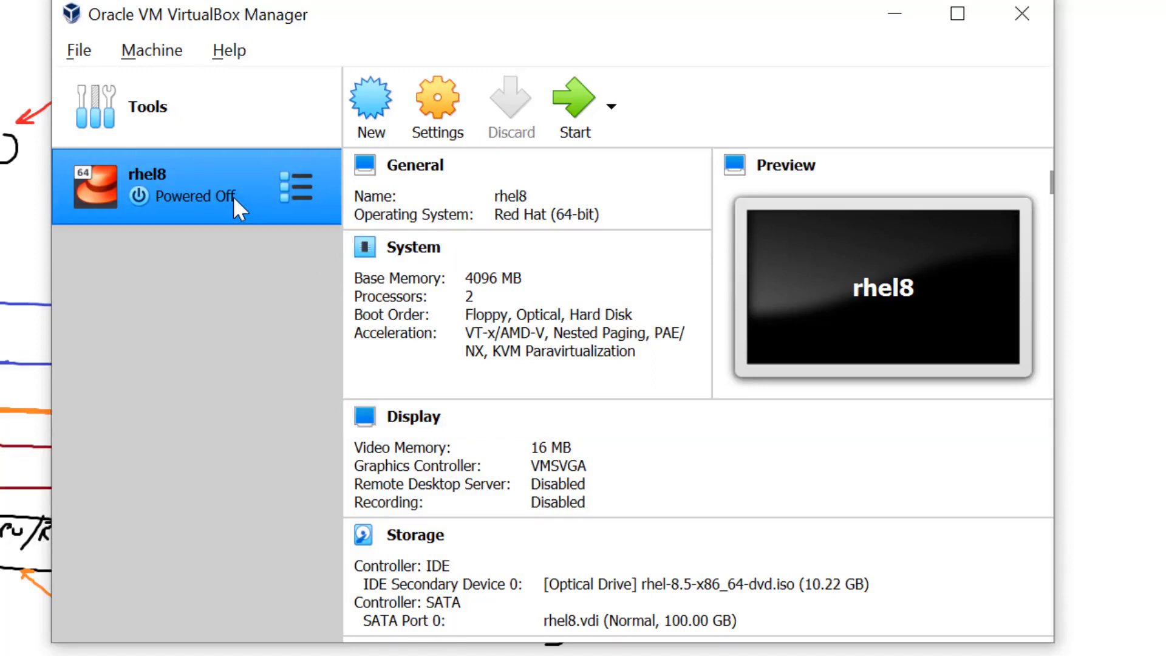
- Change the rhel8 Motherboard pointing device from PS/2 Mouse to USB Tablet and save
{"action": "left_click", "coordinate": [434, 105]}
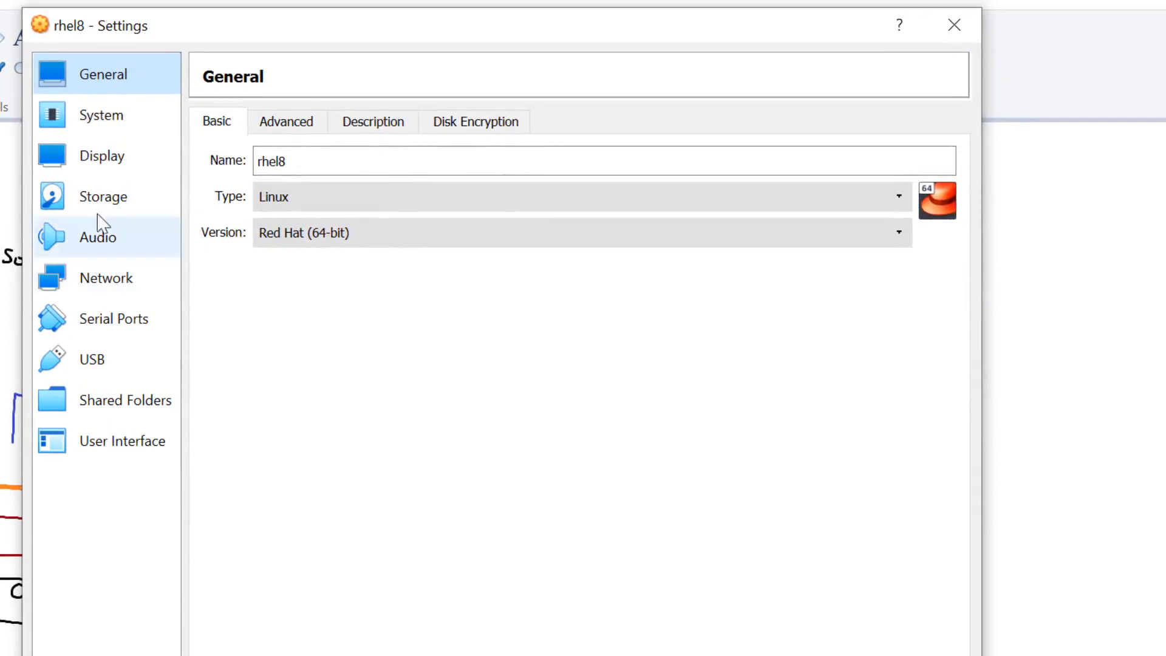
{"action": "left_click", "coordinate": [92, 118]}
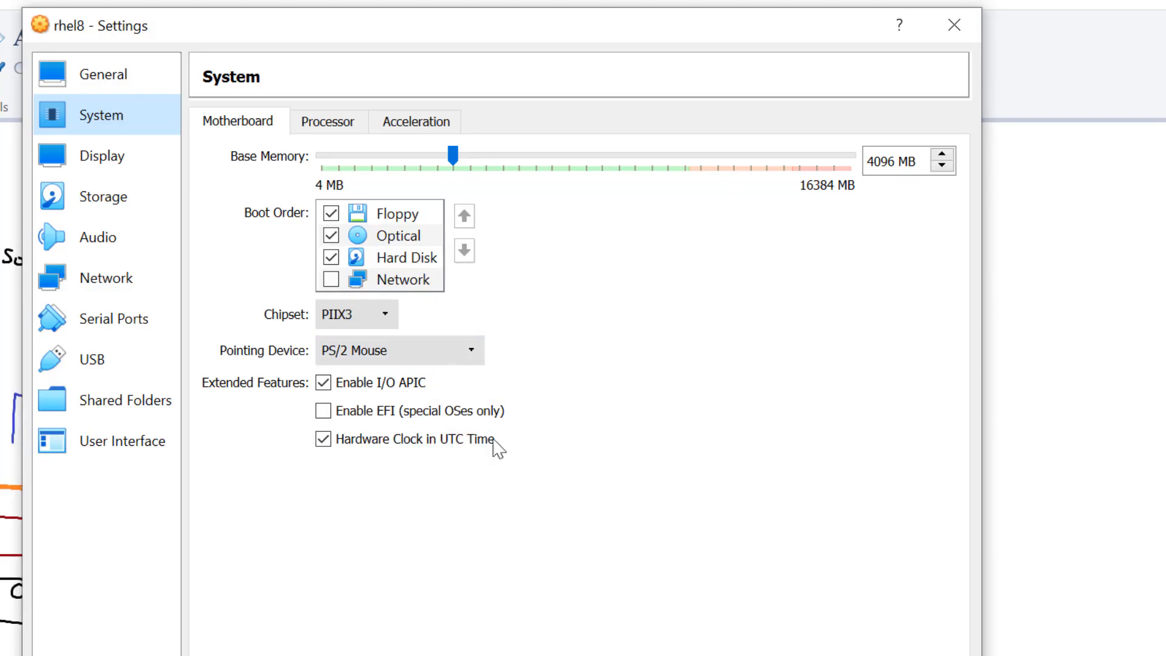
{"action": "left_click", "coordinate": [429, 359]}
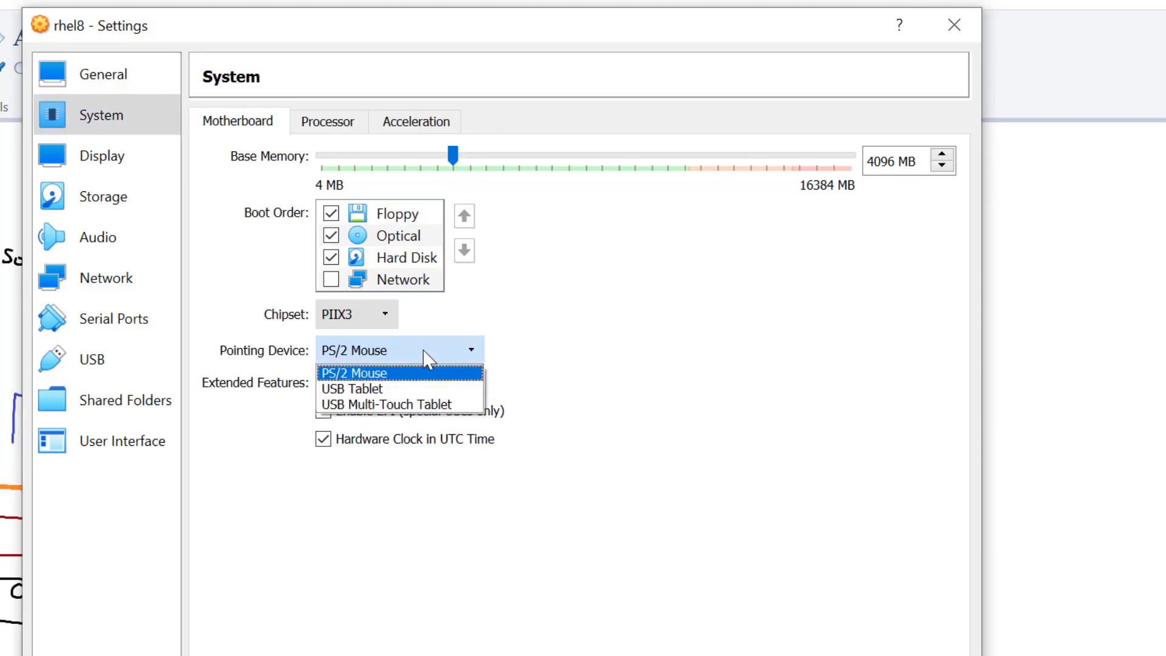
{"action": "left_click", "coordinate": [386, 392]}
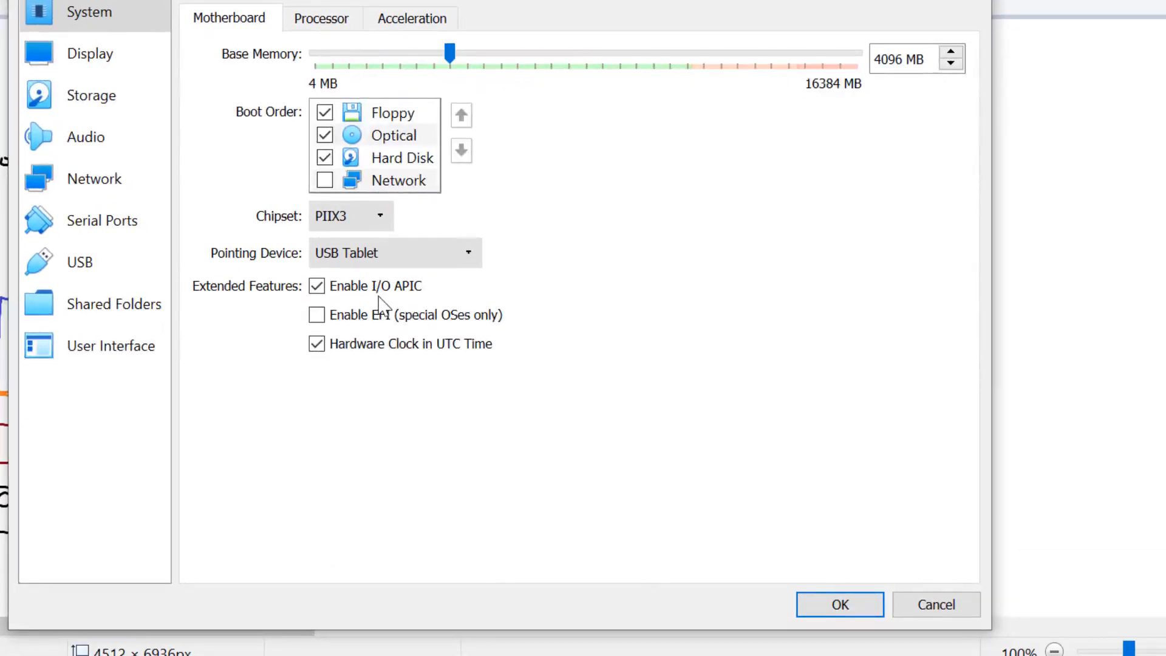
{"action": "left_click", "coordinate": [839, 613]}
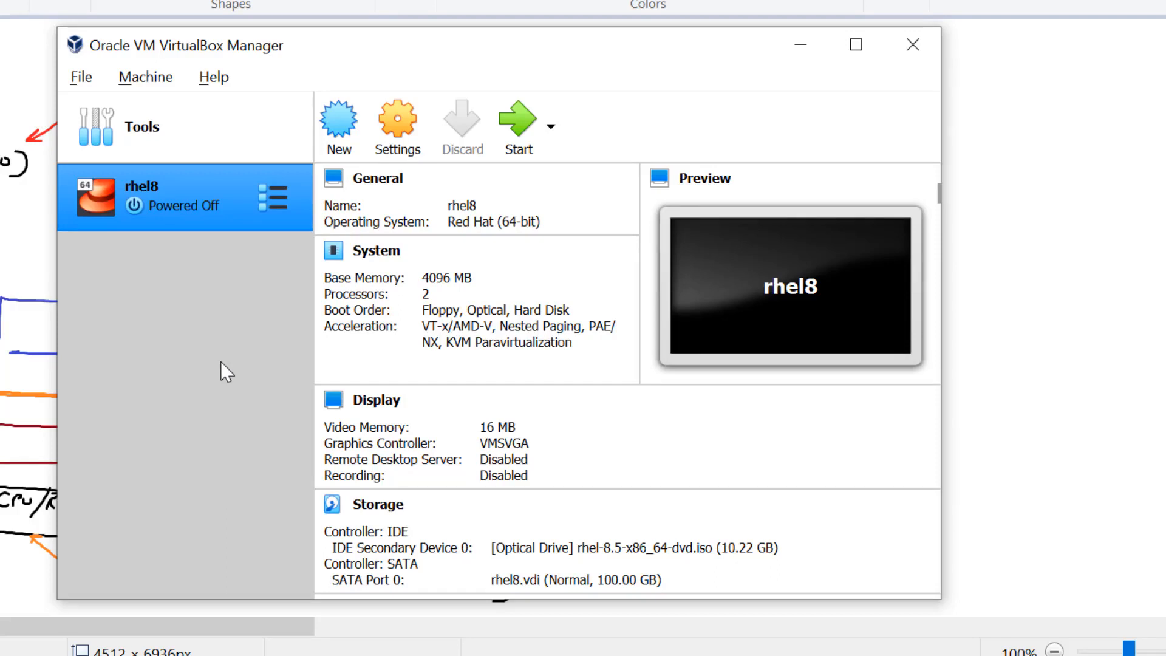
- Restart rhel8, boot the install entry immediately, and dismiss the keyboard and mouse notices
{"action": "left_click", "coordinate": [517, 122]}
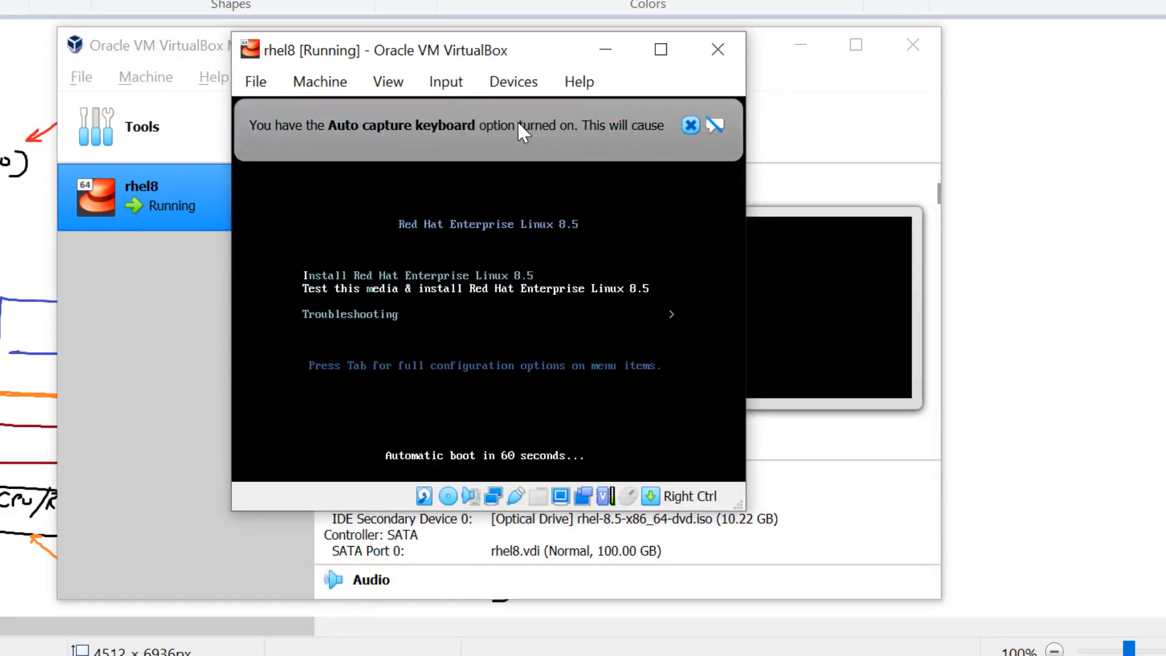
{"action": "key", "text": "Return"}
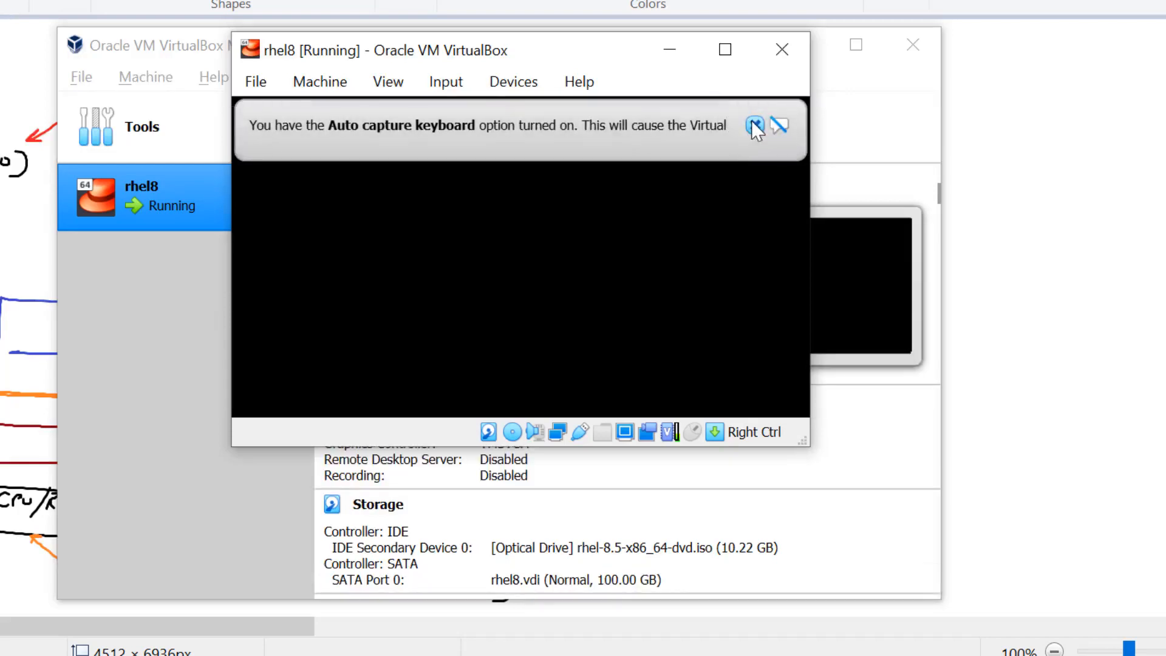
{"action": "left_click", "coordinate": [754, 123]}
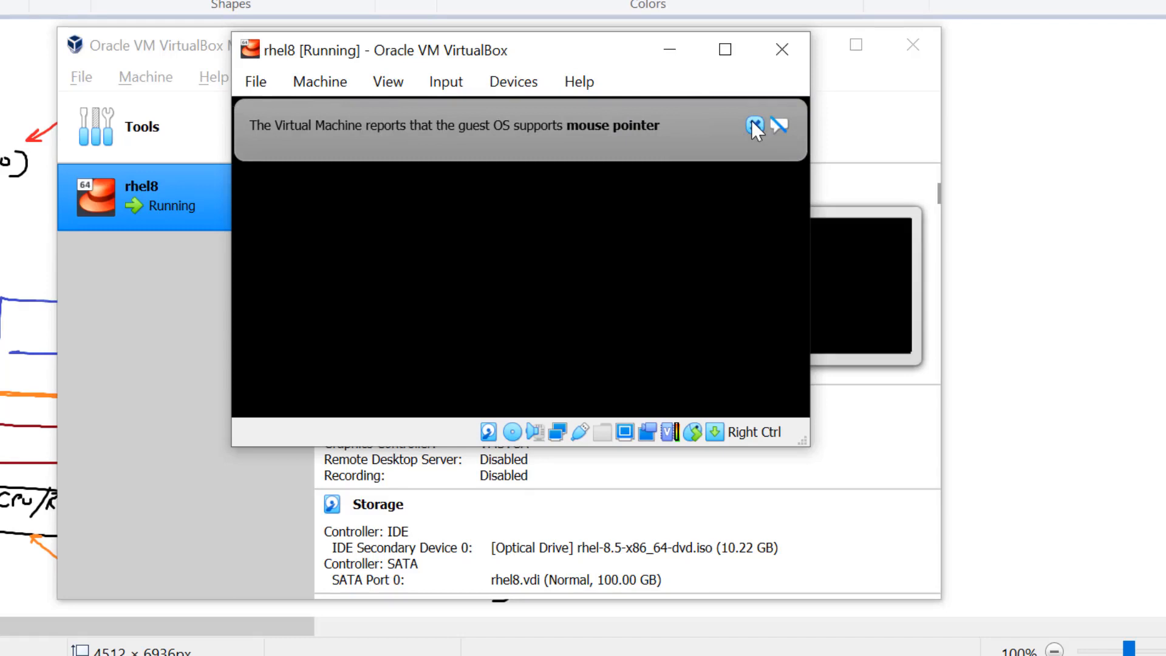
{"action": "left_click", "coordinate": [752, 121]}
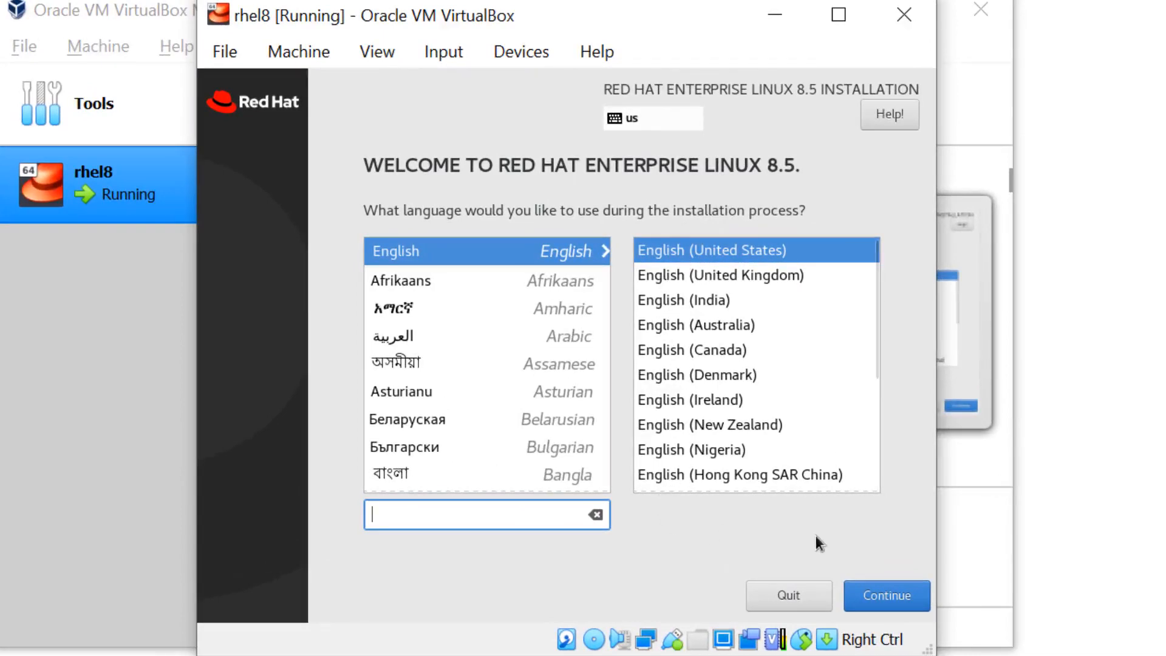
- Continue with English (United States) and widen the VM window to the right
{"action": "left_click", "coordinate": [875, 599]}
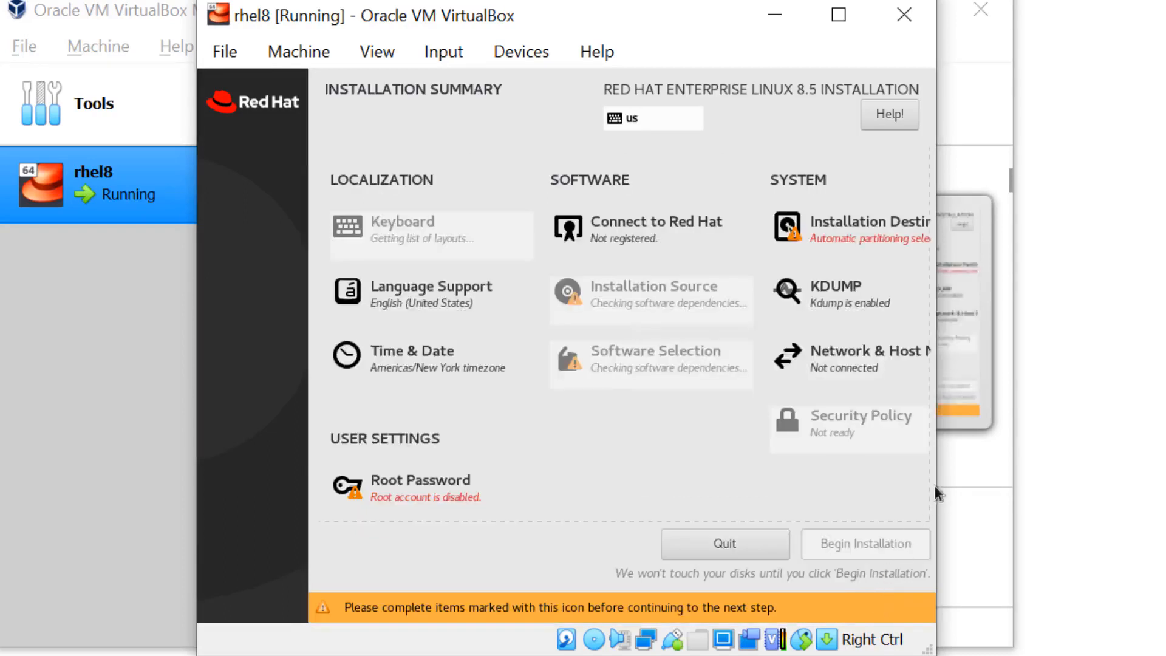
{"action": "left_click_drag", "start_coordinate": [940, 486], "coordinate": [1040, 480]}
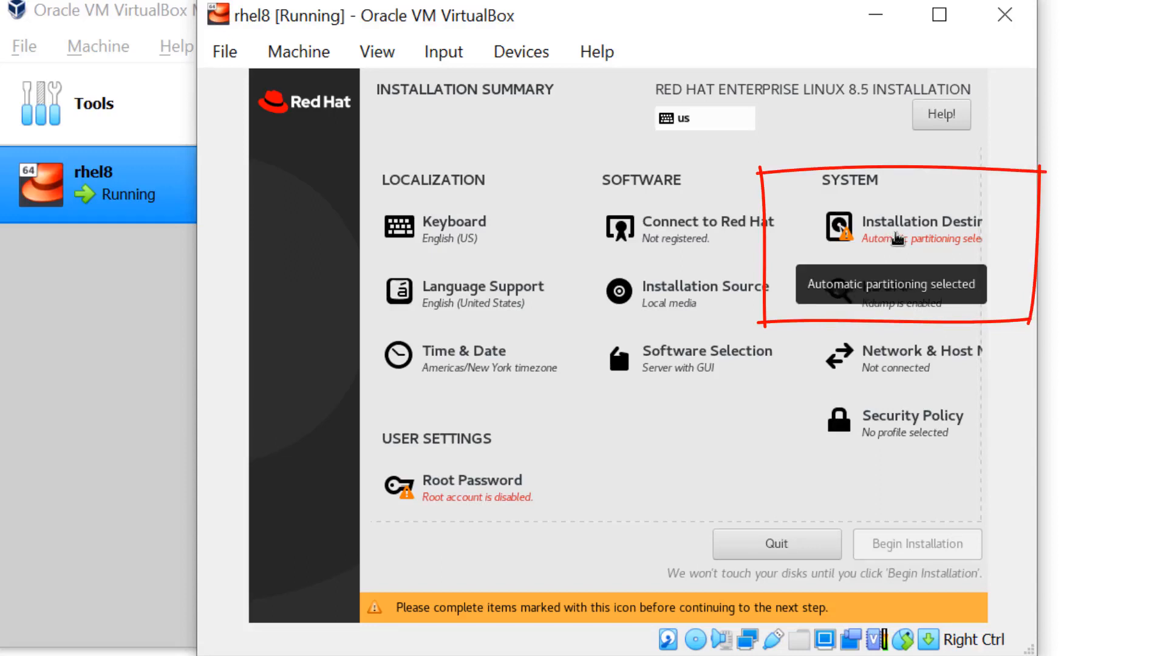
- Accept the 100 GiB ATA VBOX HARDDISK with automatic partitioning as install destination
{"action": "left_click", "coordinate": [897, 239]}
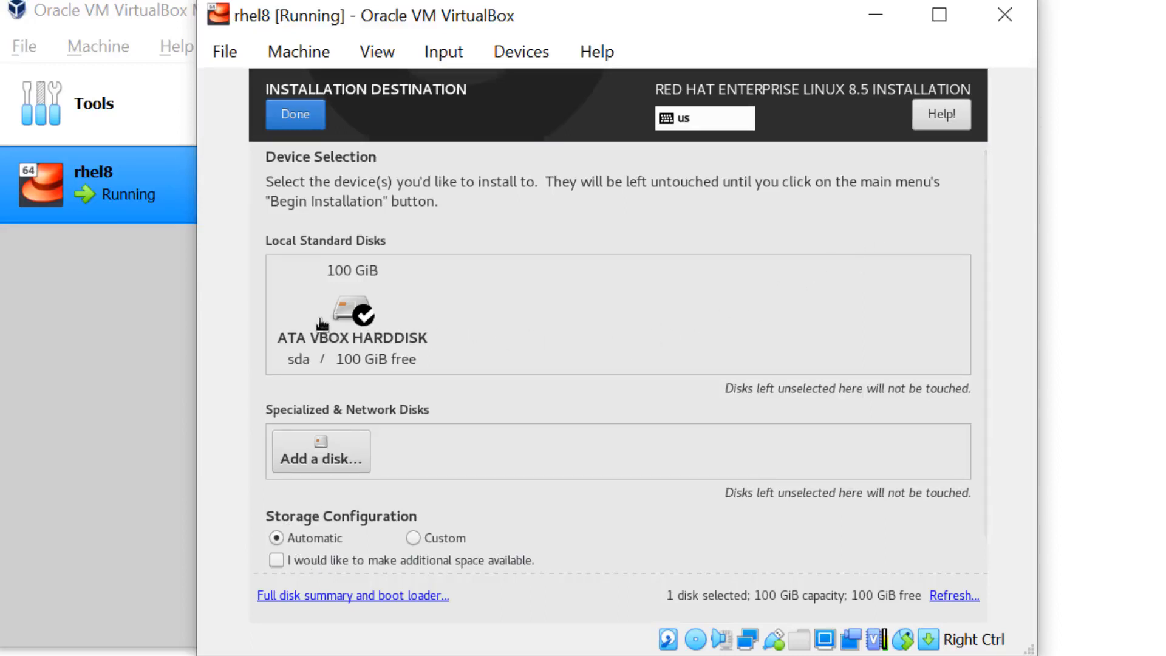
{"action": "left_click", "coordinate": [296, 116]}
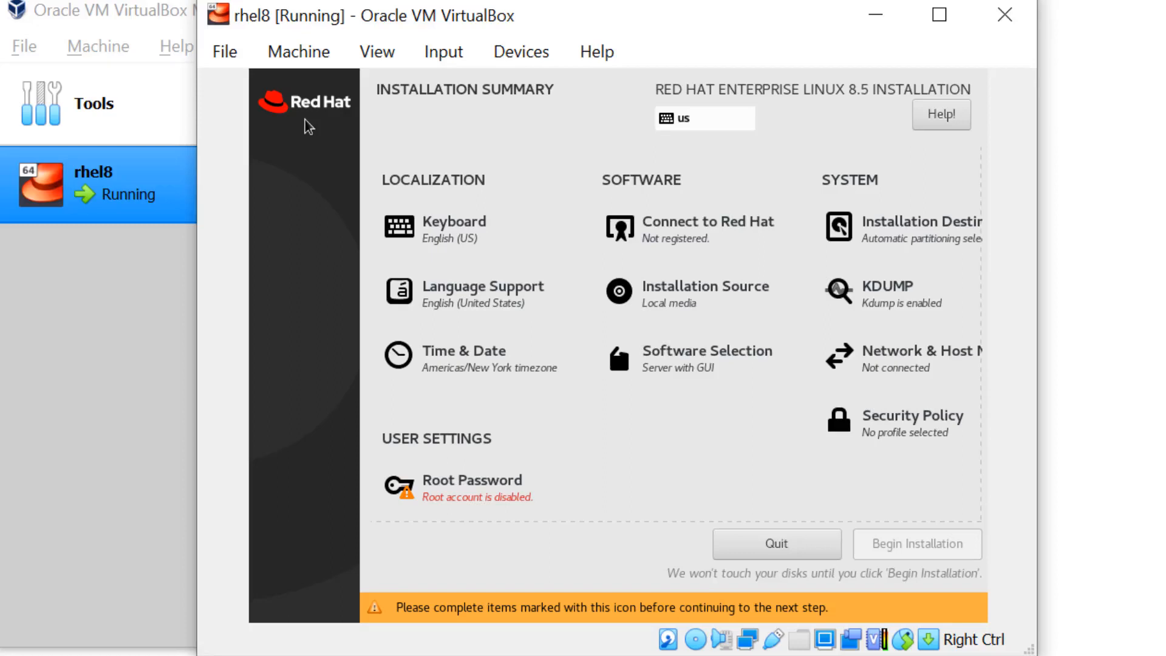
{"action": "left_click", "coordinate": [679, 363]}
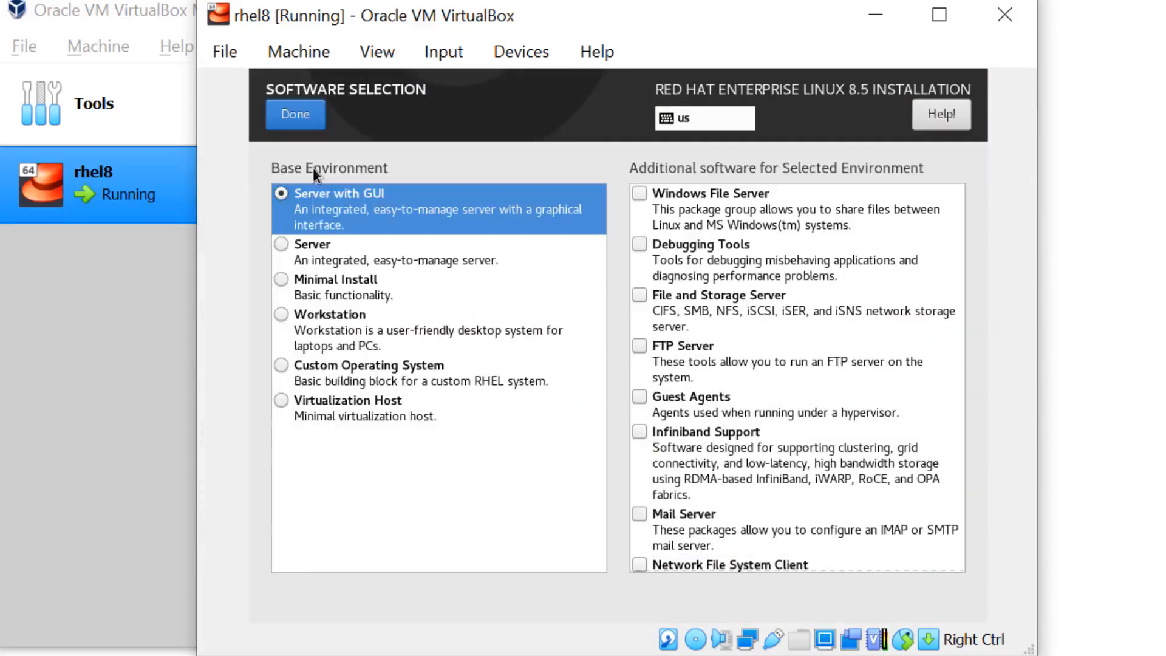
- Choose Workstation as the base environment and return to the Installation Summary
{"action": "left_click", "coordinate": [280, 315]}
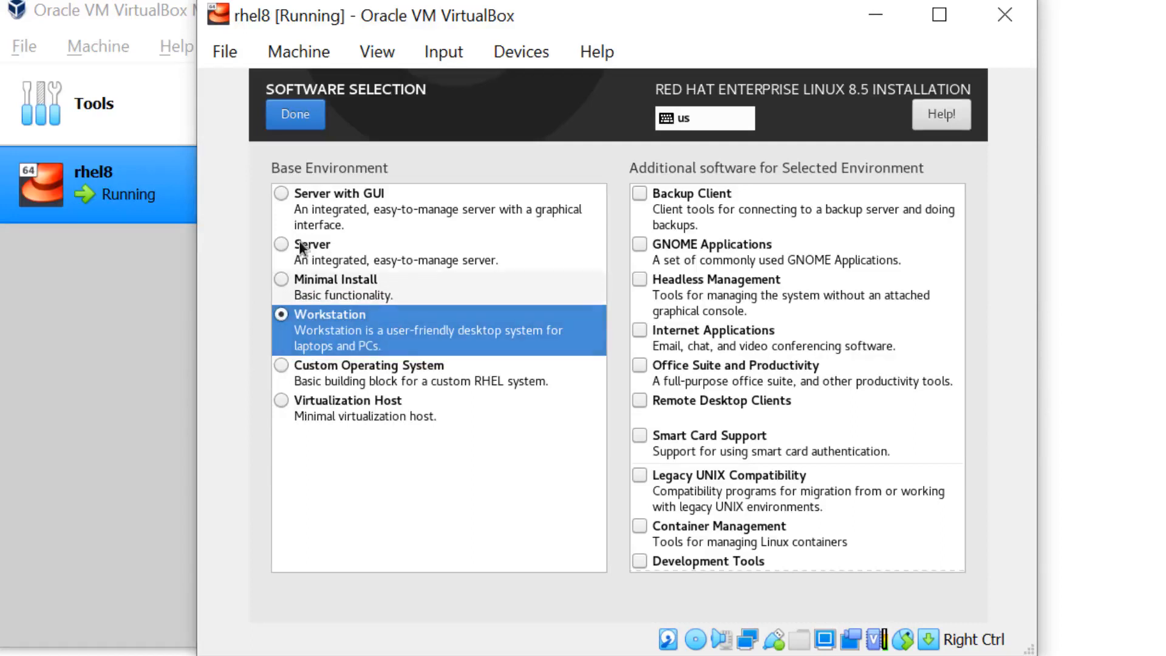
{"action": "left_click", "coordinate": [304, 130]}
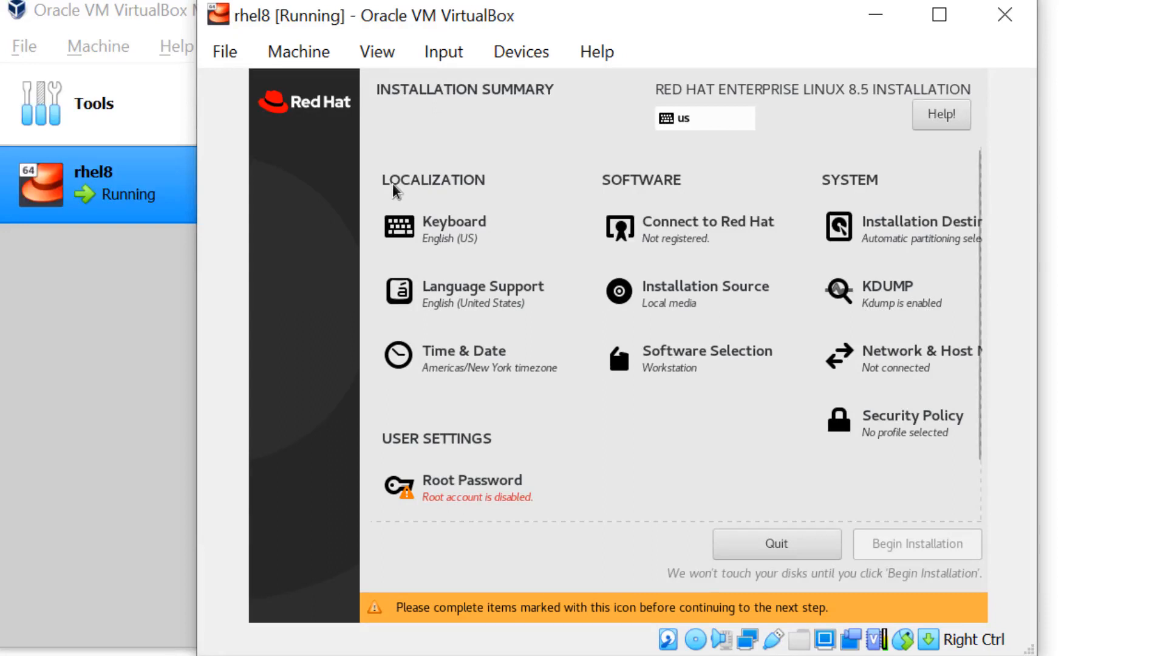
- Set Time & Date to Asia/Kolkata by picking India on the map
{"action": "left_click", "coordinate": [446, 375]}
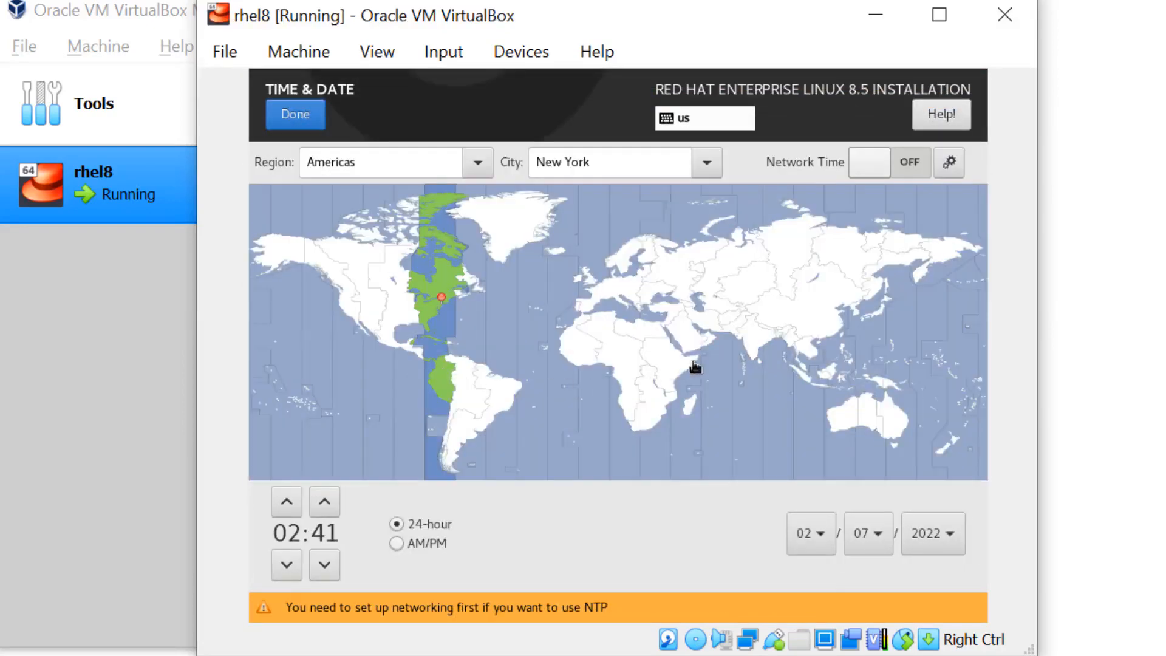
{"action": "left_click", "coordinate": [754, 338]}
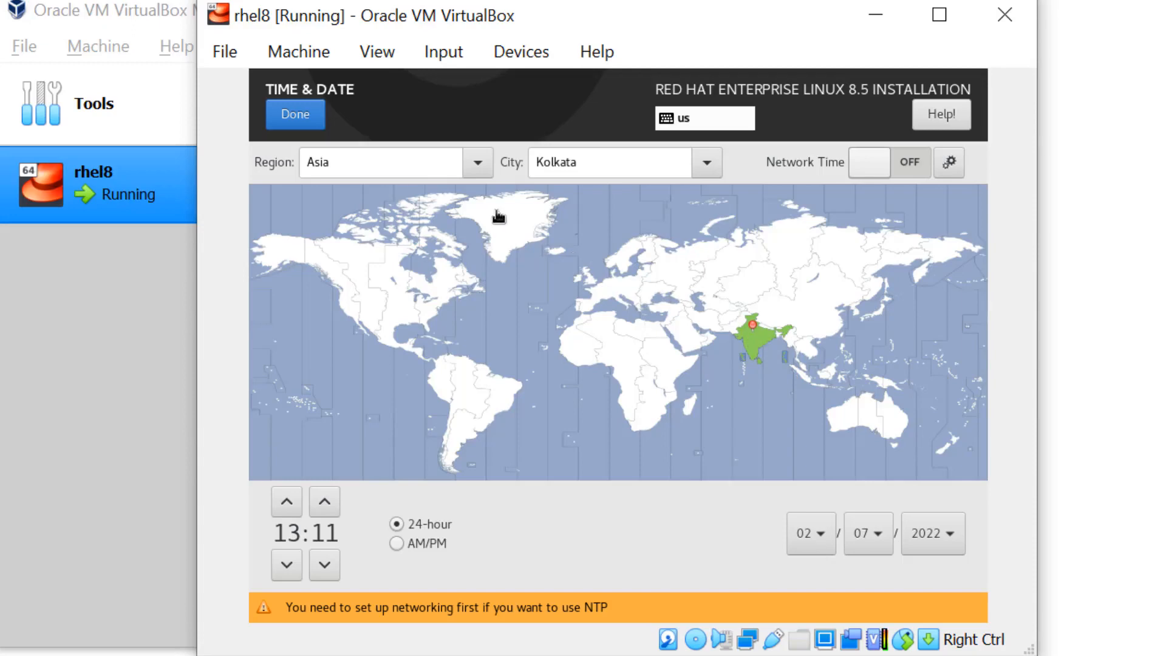
{"action": "left_click", "coordinate": [290, 116]}
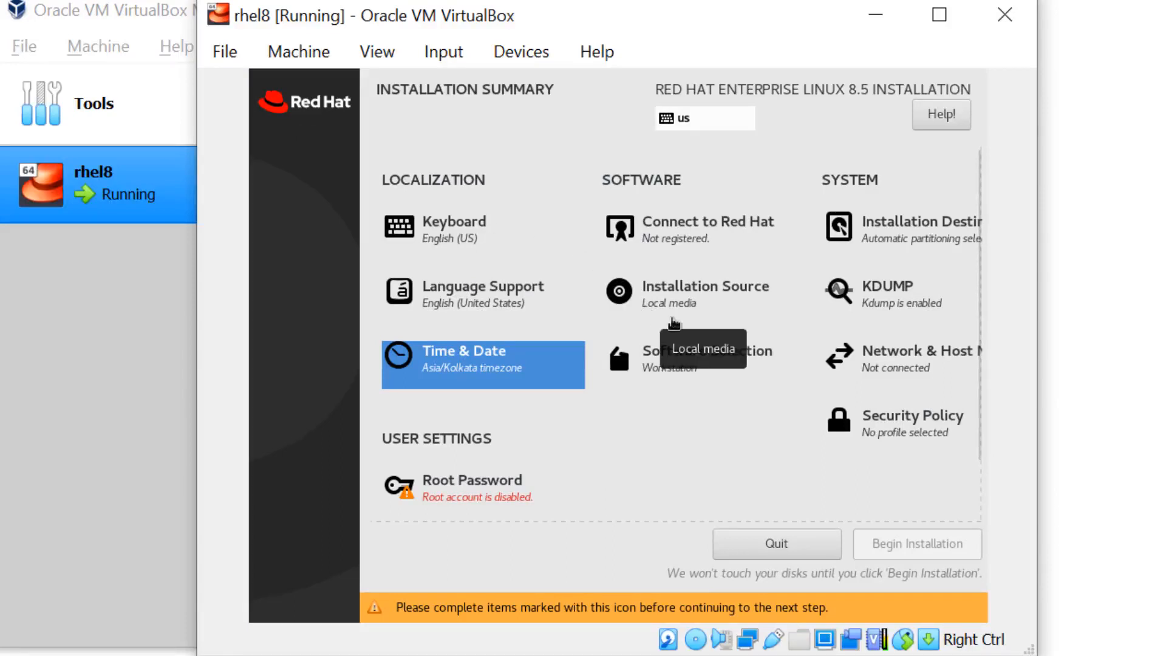
- Turn on the Ethernet (enp0s3) connection in Network & Host Name
{"action": "left_click", "coordinate": [890, 367]}
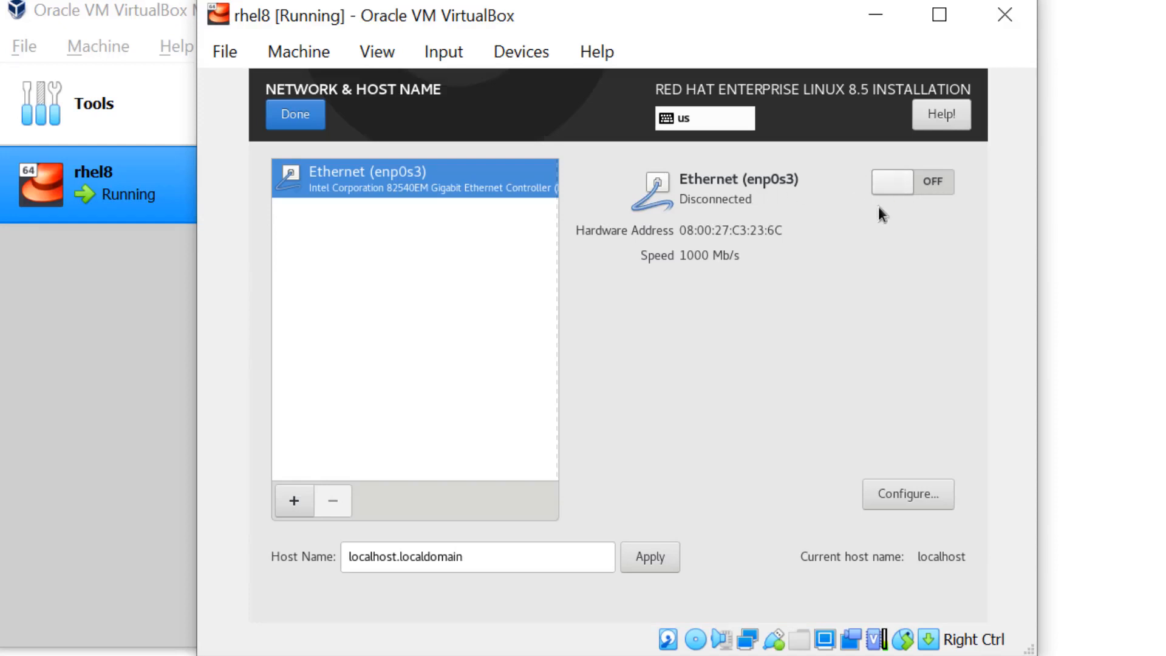
{"action": "left_click", "coordinate": [939, 187]}
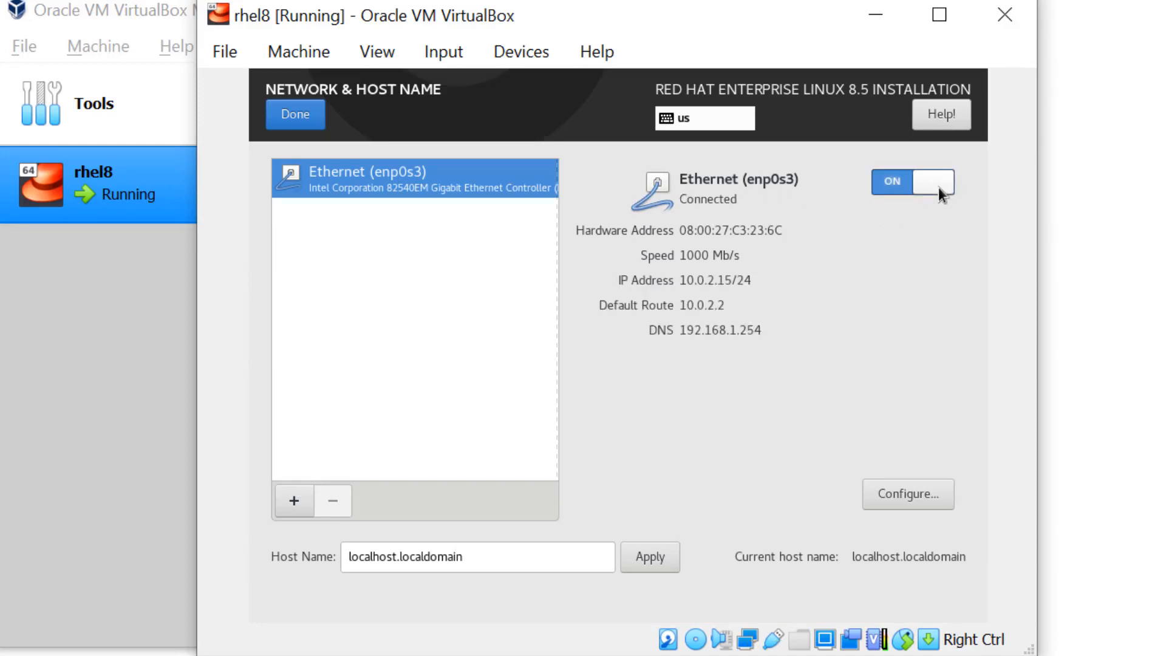
{"action": "left_click", "coordinate": [304, 125]}
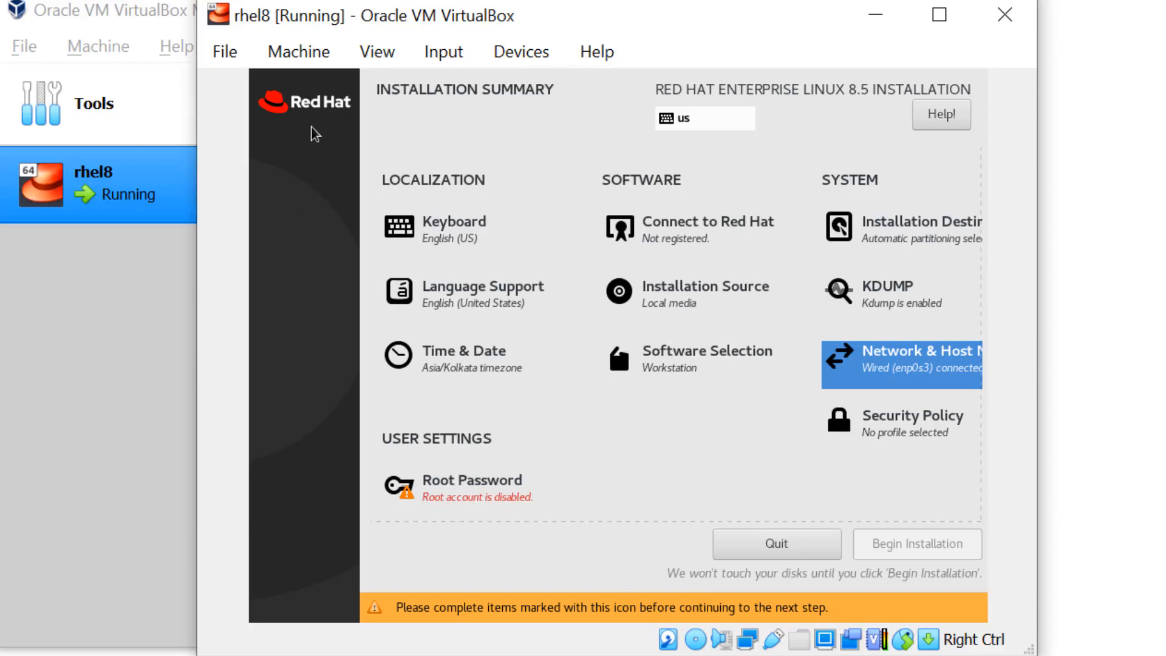
- Enter and confirm a root password, accepting it despite the weak rating
{"action": "left_click", "coordinate": [466, 493]}
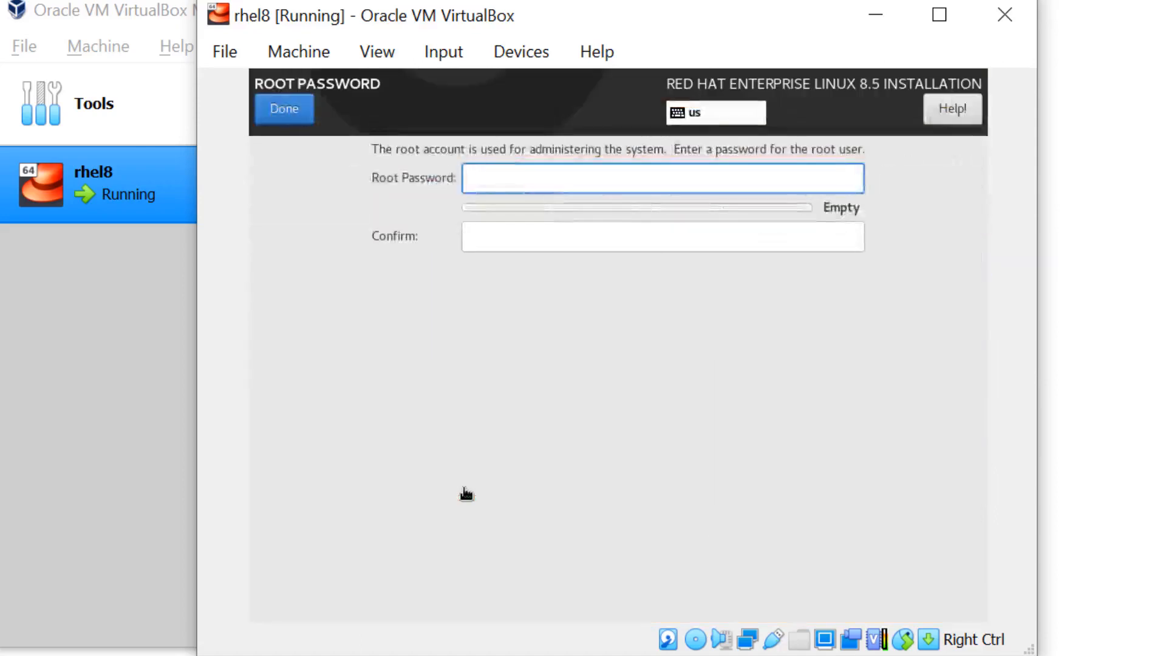
{"action": "type", "text": "redhat"}
{"action": "key", "text": "Tab"}
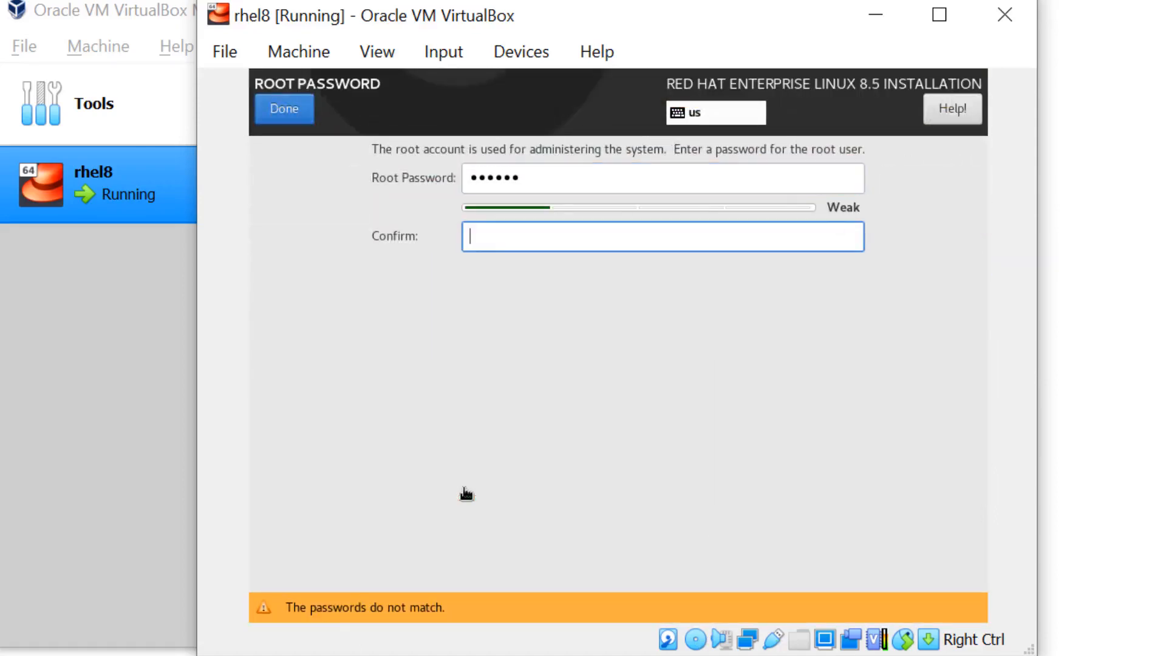
{"action": "type", "text": "redhat"}
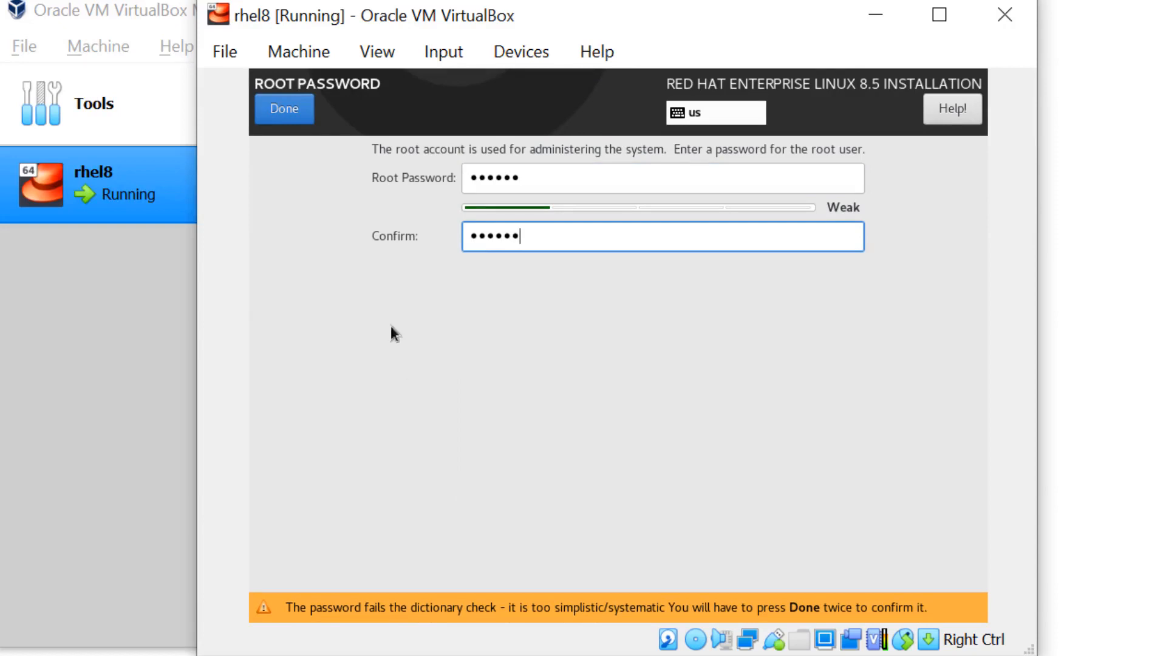
{"action": "left_click", "coordinate": [290, 106]}
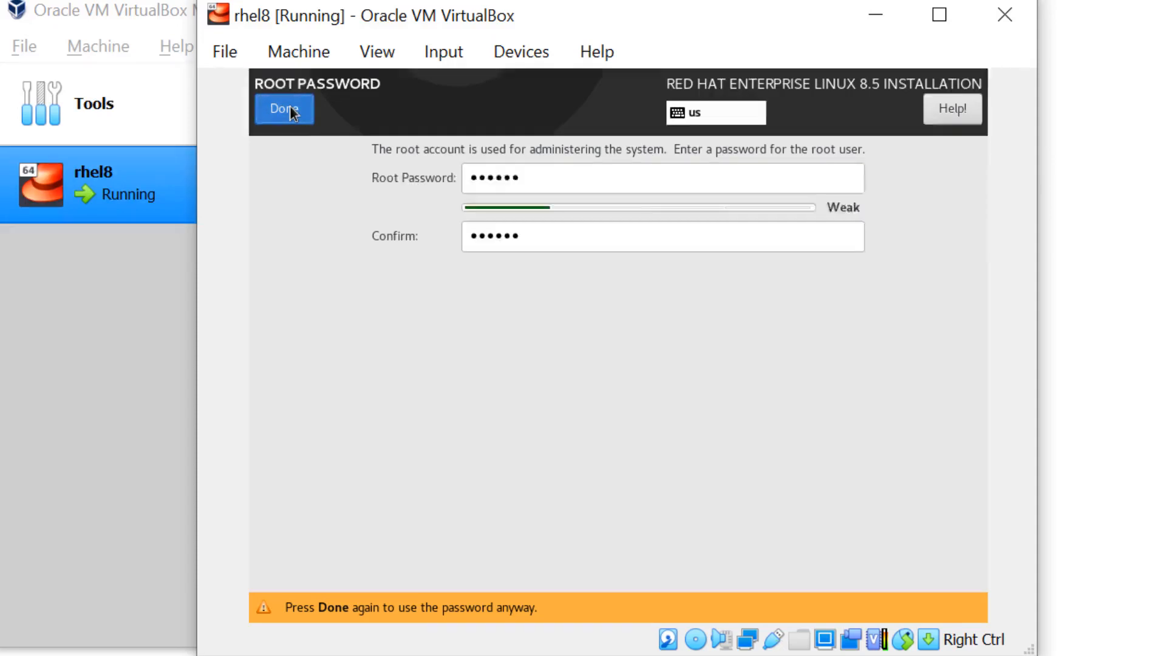
{"action": "left_click", "coordinate": [290, 109]}
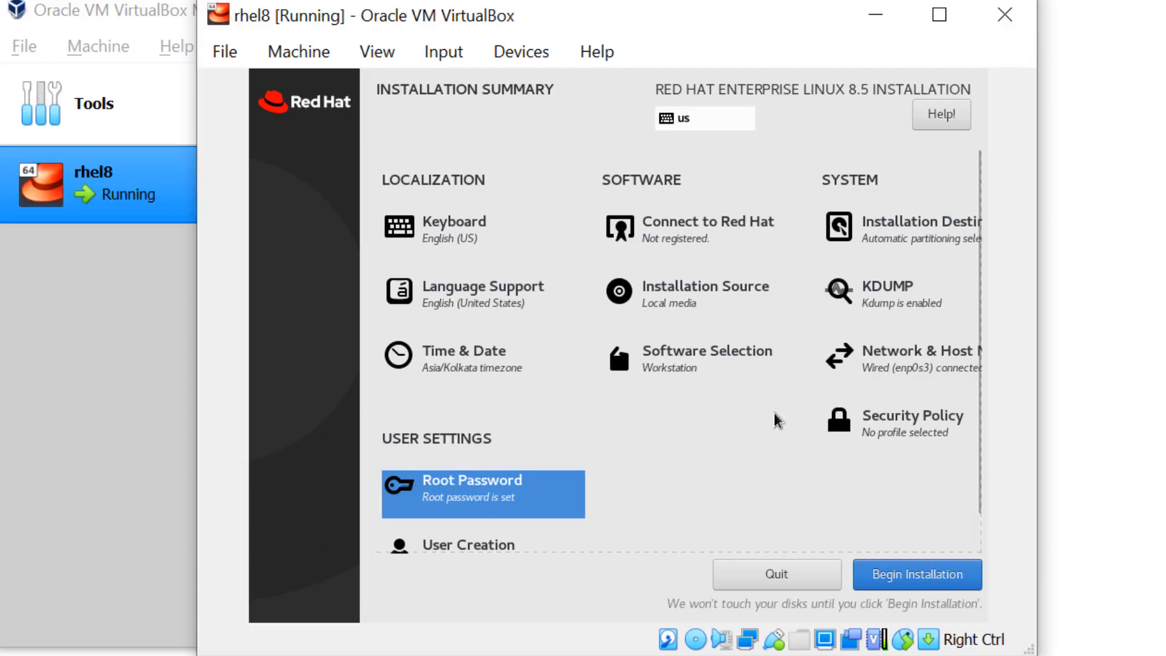
- Create a regular user with a full name, user name and a confirmed weak password
{"action": "scroll", "coordinate": [773, 419], "scroll_direction": "down", "scroll_amount": 1}
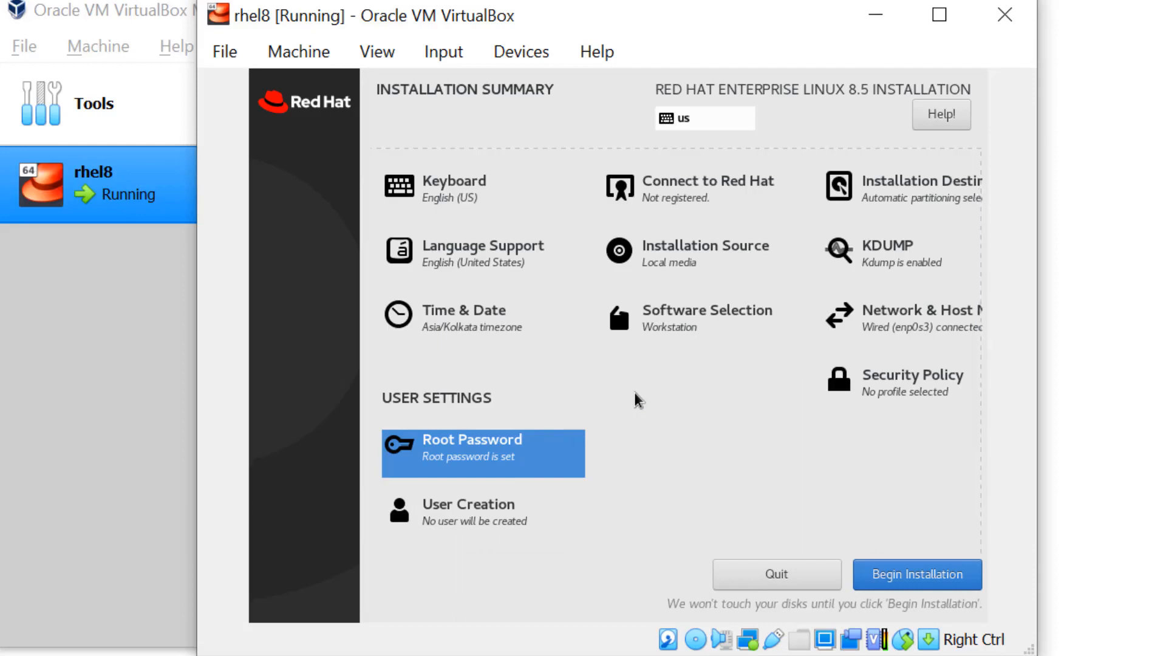
{"action": "left_click", "coordinate": [490, 512]}
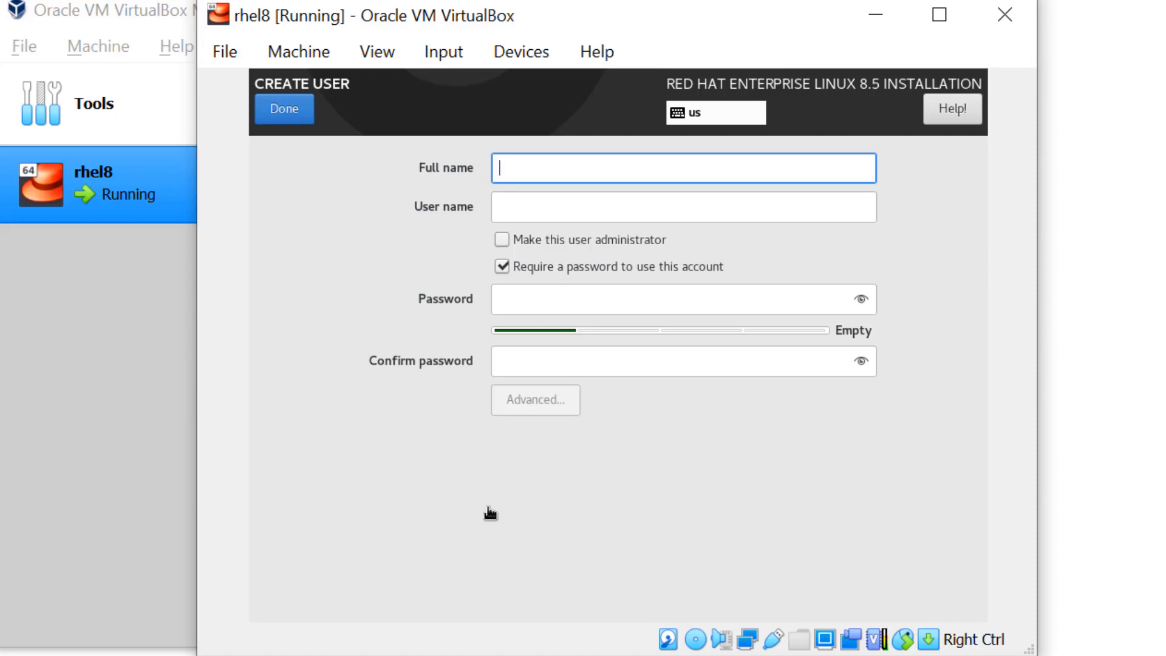
{"action": "type", "text": "vimal"}
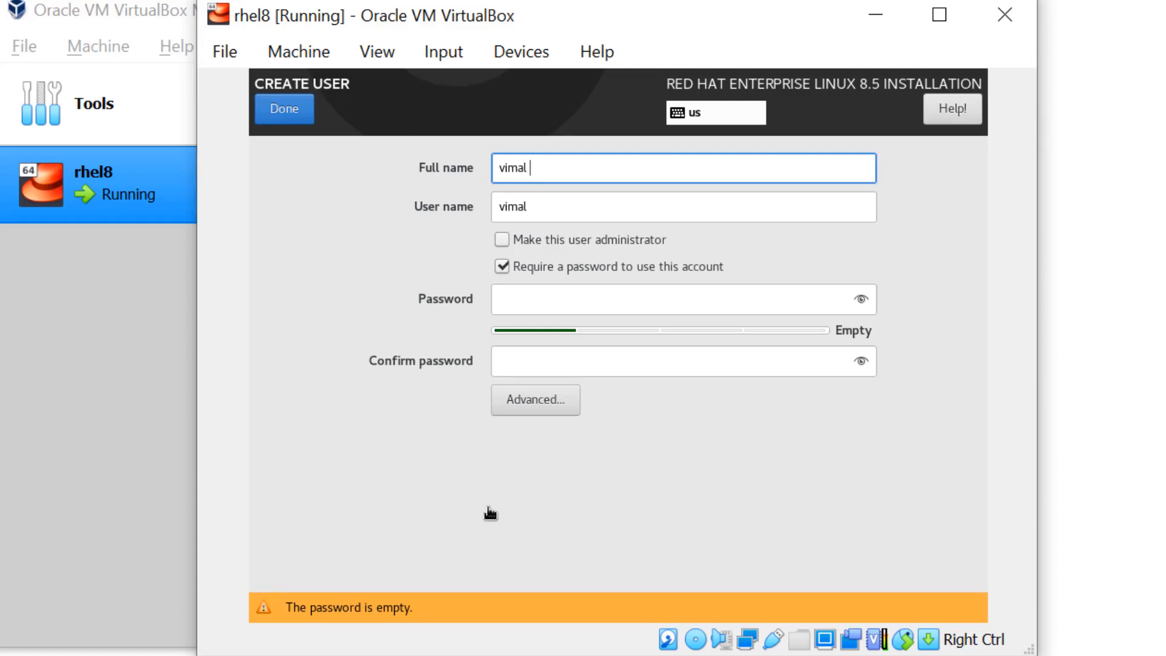
{"action": "type", "text": " daga"}
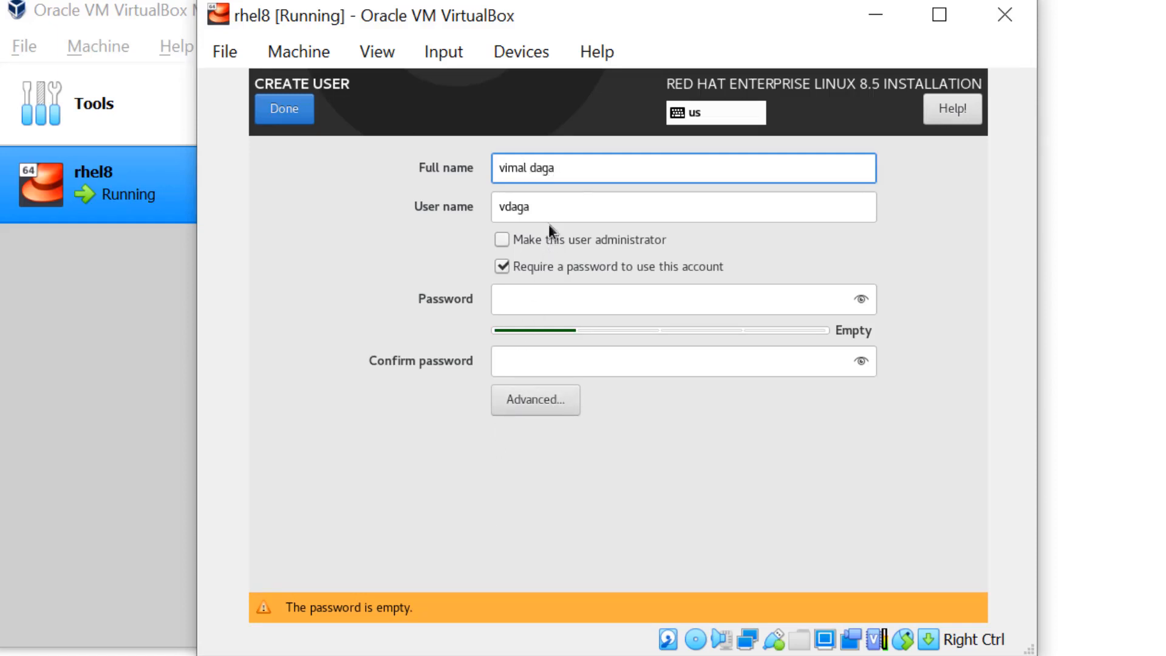
{"action": "key", "text": "Tab"}
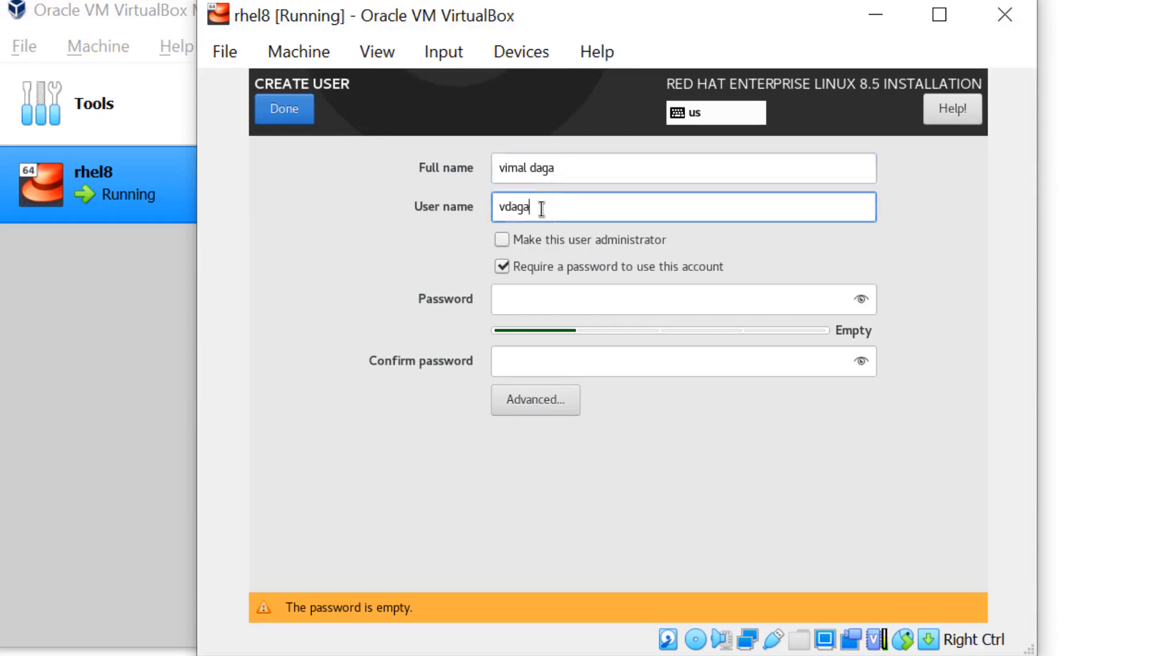
{"action": "type", "text": "vima"}
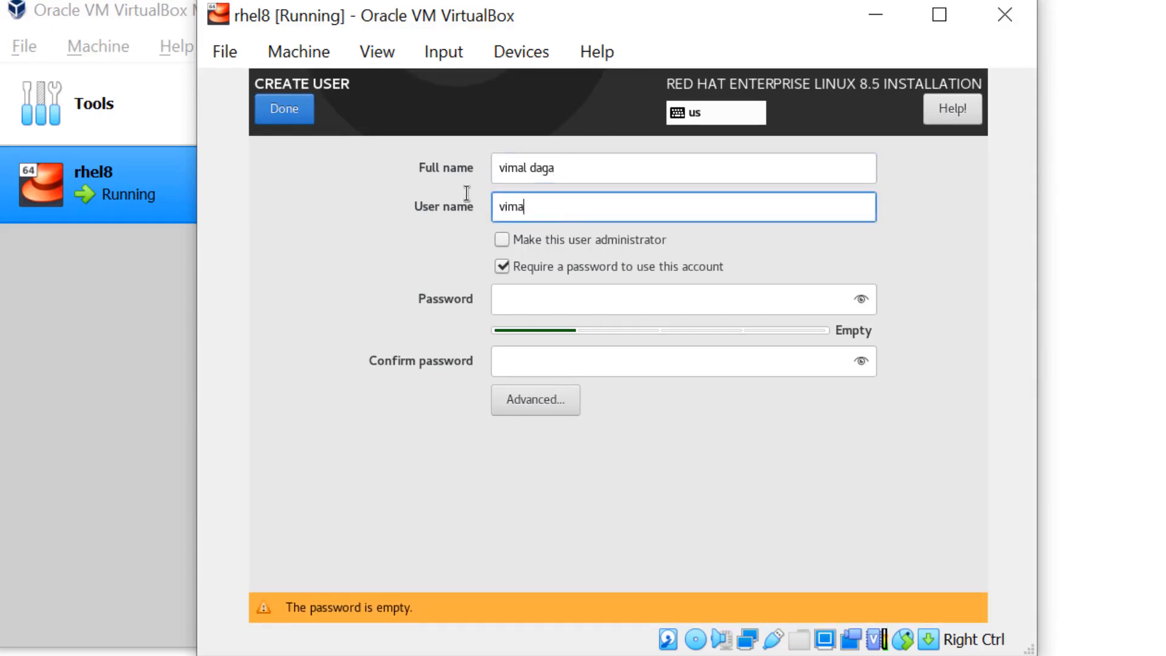
{"action": "type", "text": "l"}
{"action": "left_click", "coordinate": [532, 306]}
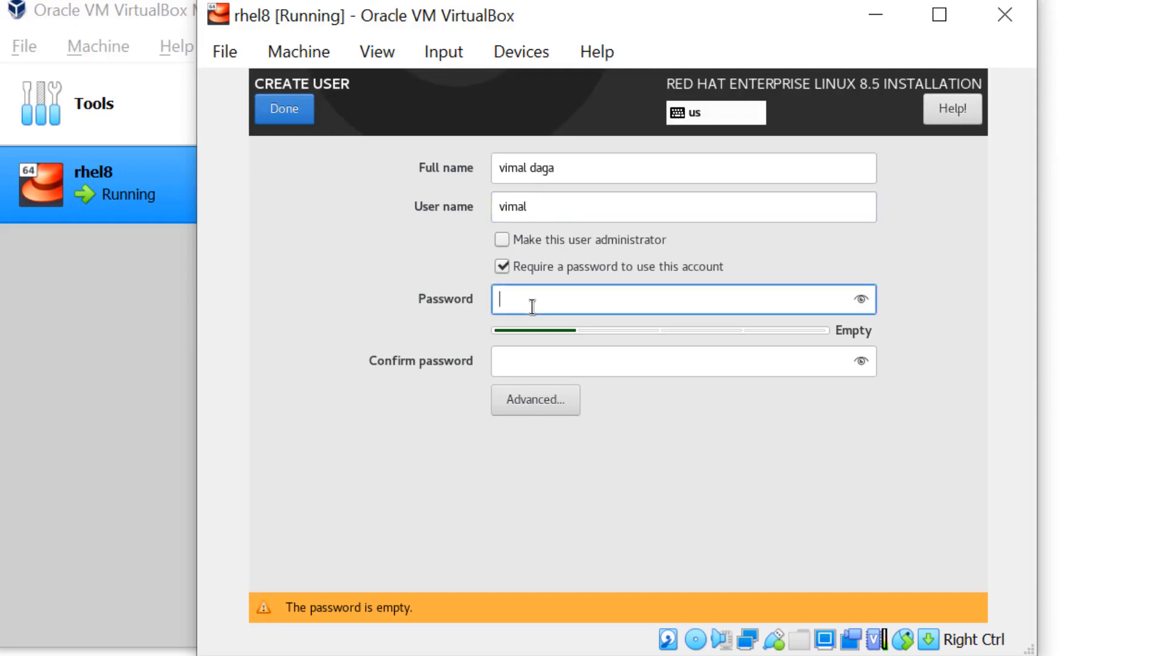
{"action": "type", "text": "*******"}
{"action": "key", "text": "Tab"}
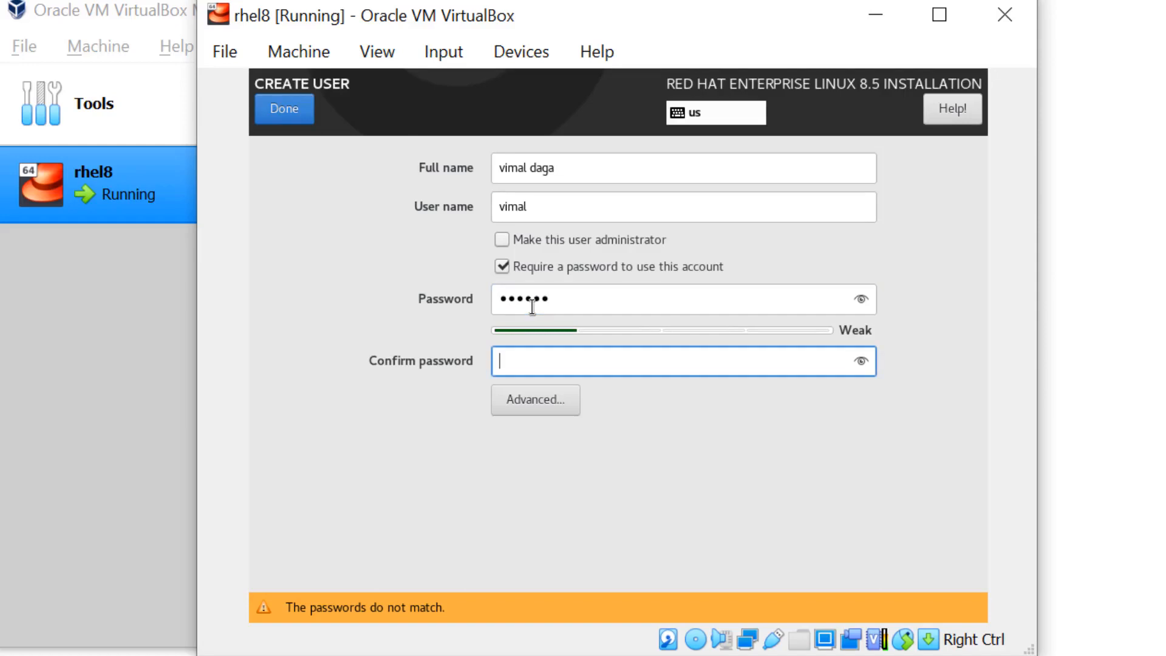
{"action": "type", "text": "******"}
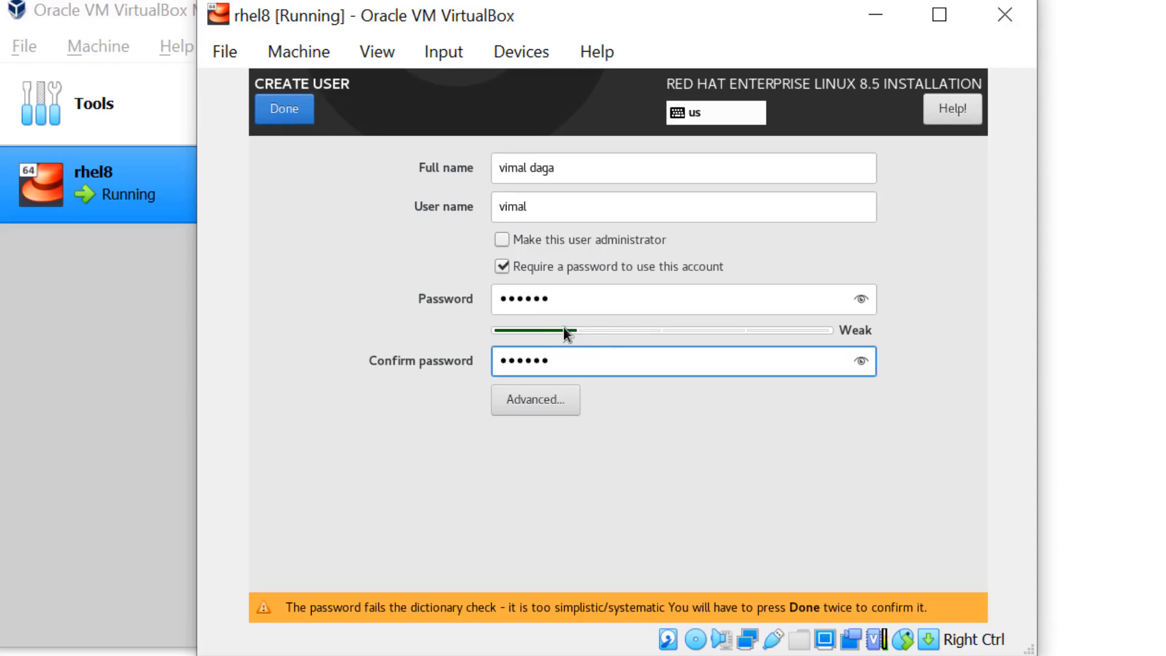
{"action": "left_click", "coordinate": [294, 111]}
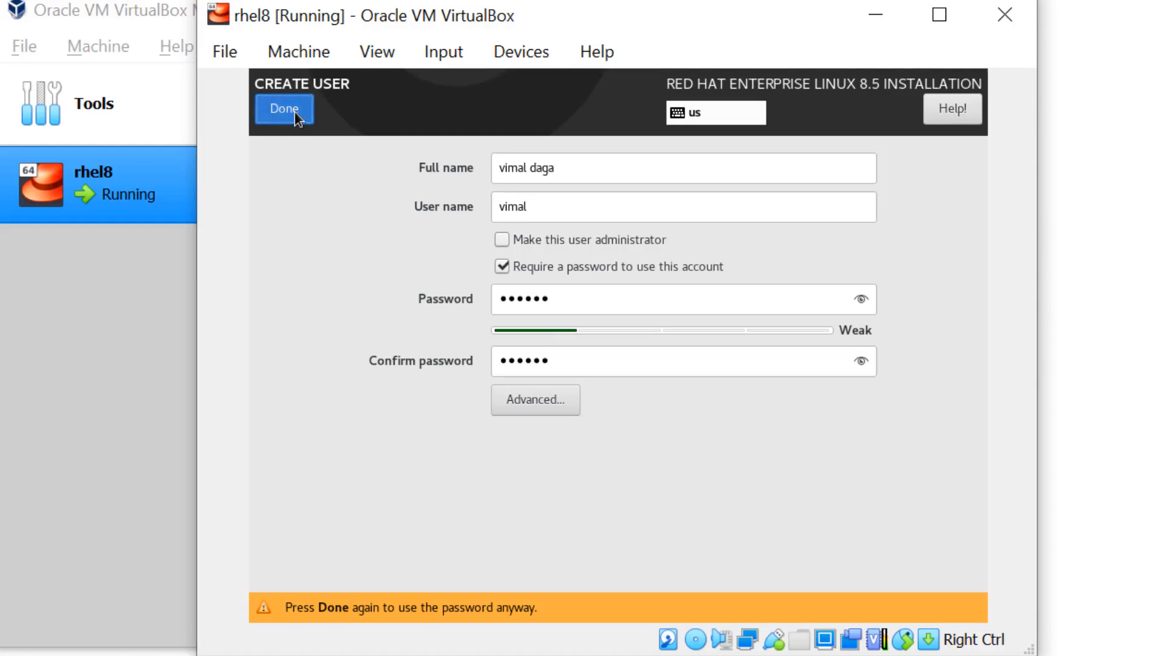
{"action": "left_click", "coordinate": [295, 112]}
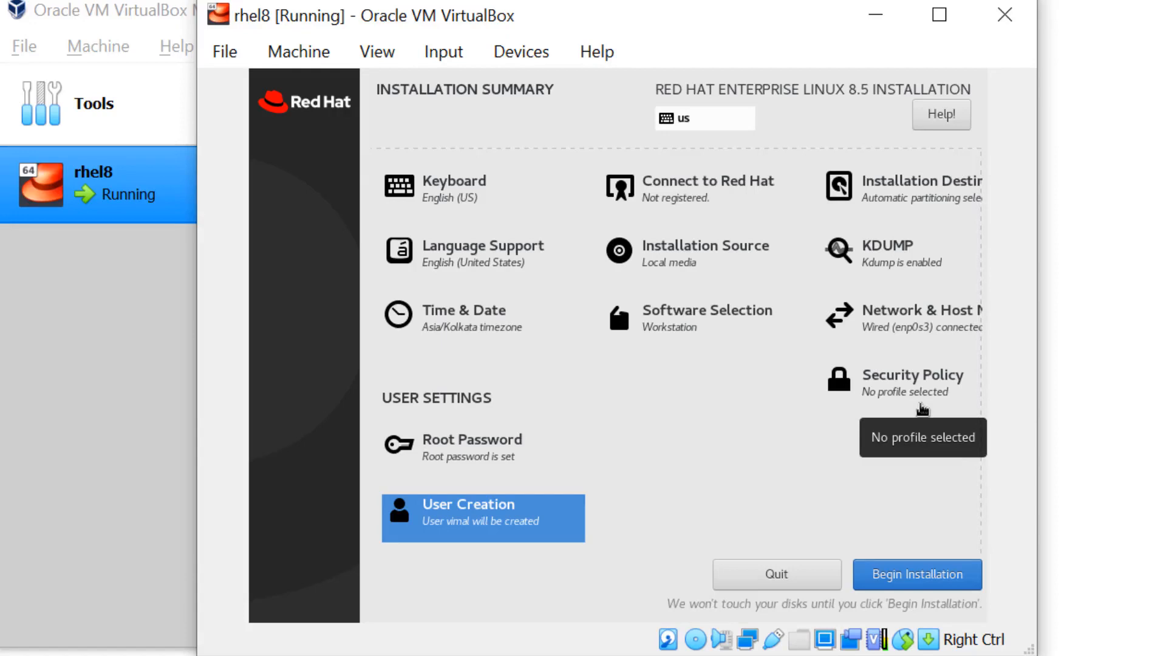
- Begin the RHEL 8.5 installation from the Installation Summary
{"action": "left_click", "coordinate": [905, 579]}
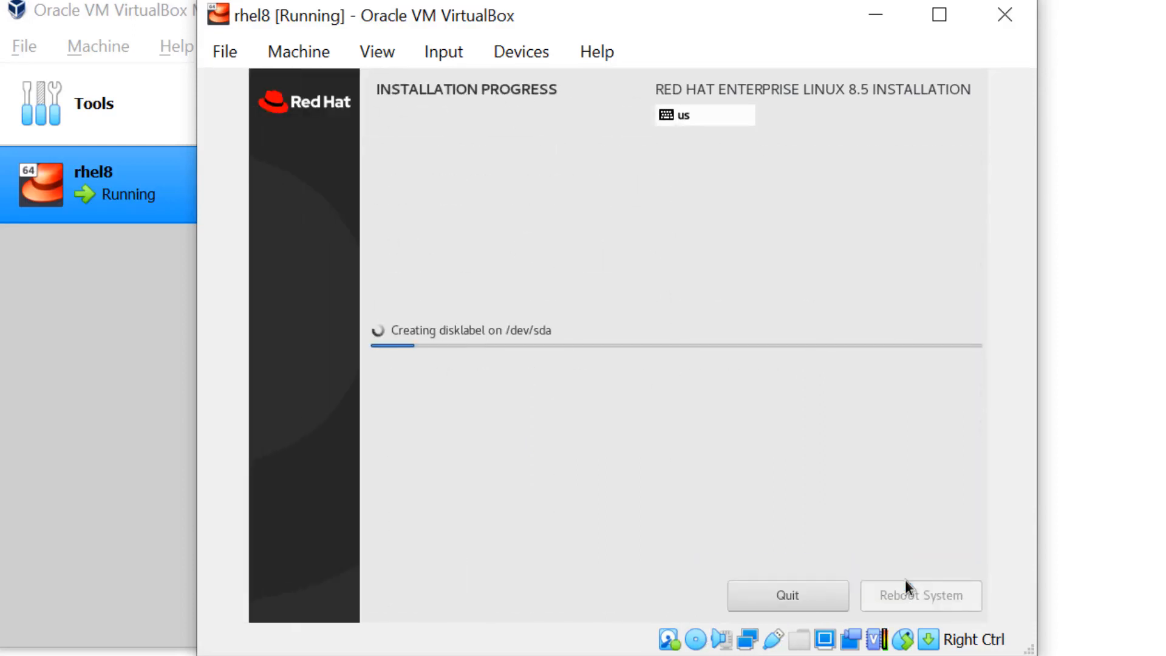
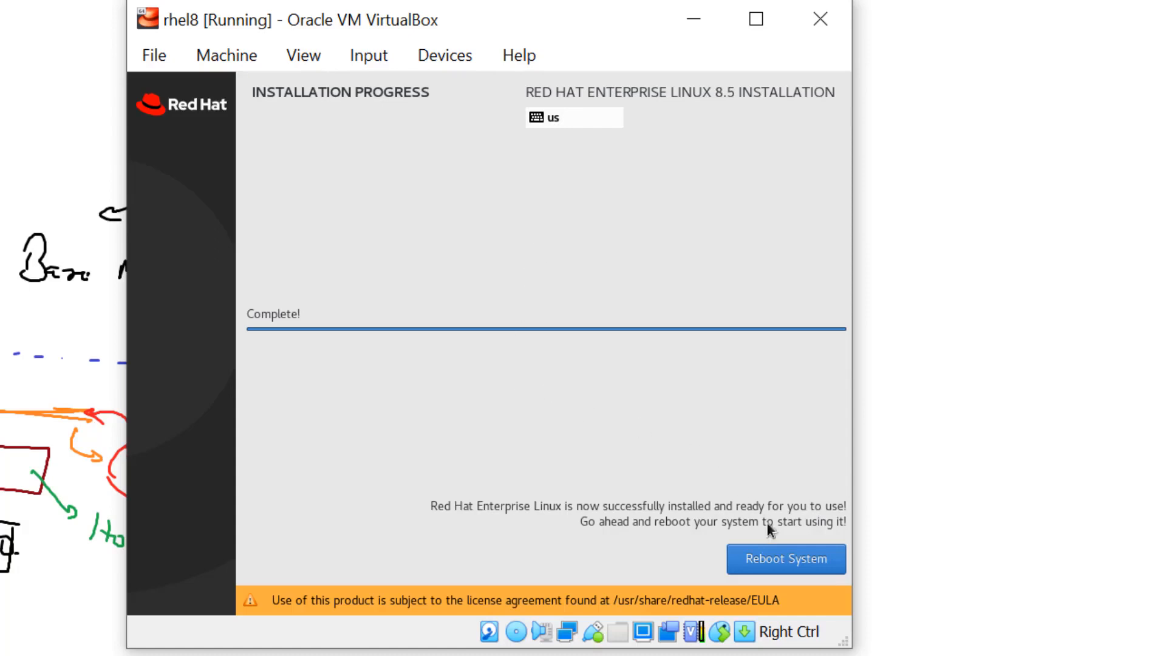
- Reboot the newly installed RHEL 8.5 guest to its GRUB boot menu
{"action": "left_click", "coordinate": [783, 558]}
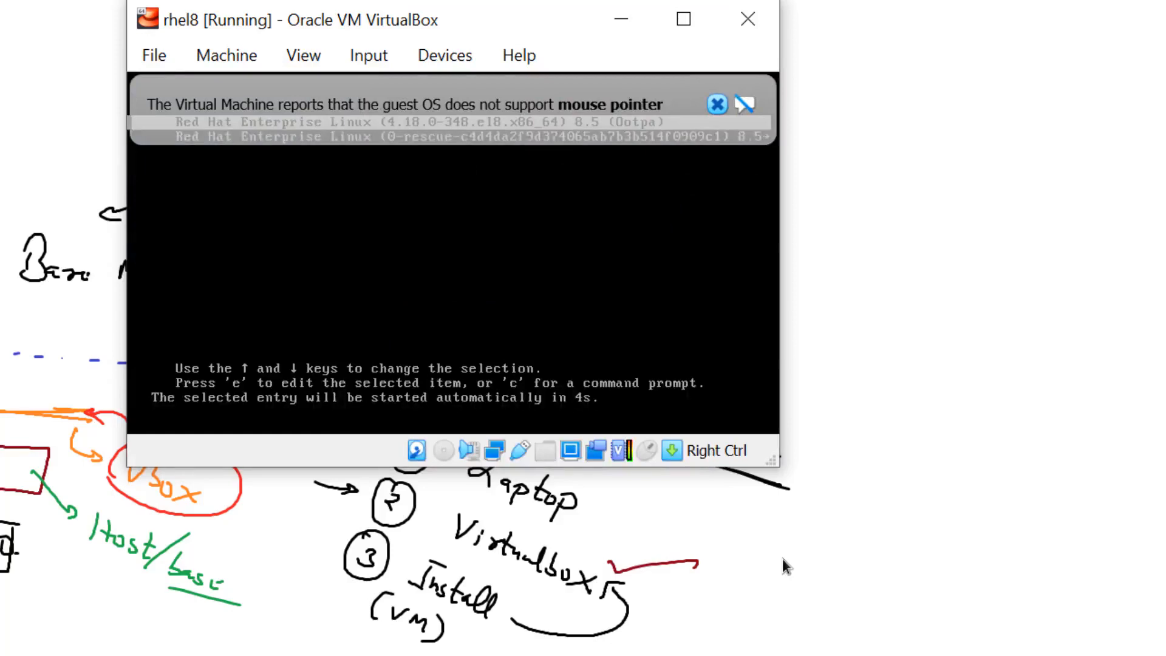
- Halt the GRUB countdown and boot the standard Red Hat Enterprise Linux 8.5 kernel entry
{"action": "key", "text": "Down"}
{"action": "key", "text": "Up"}
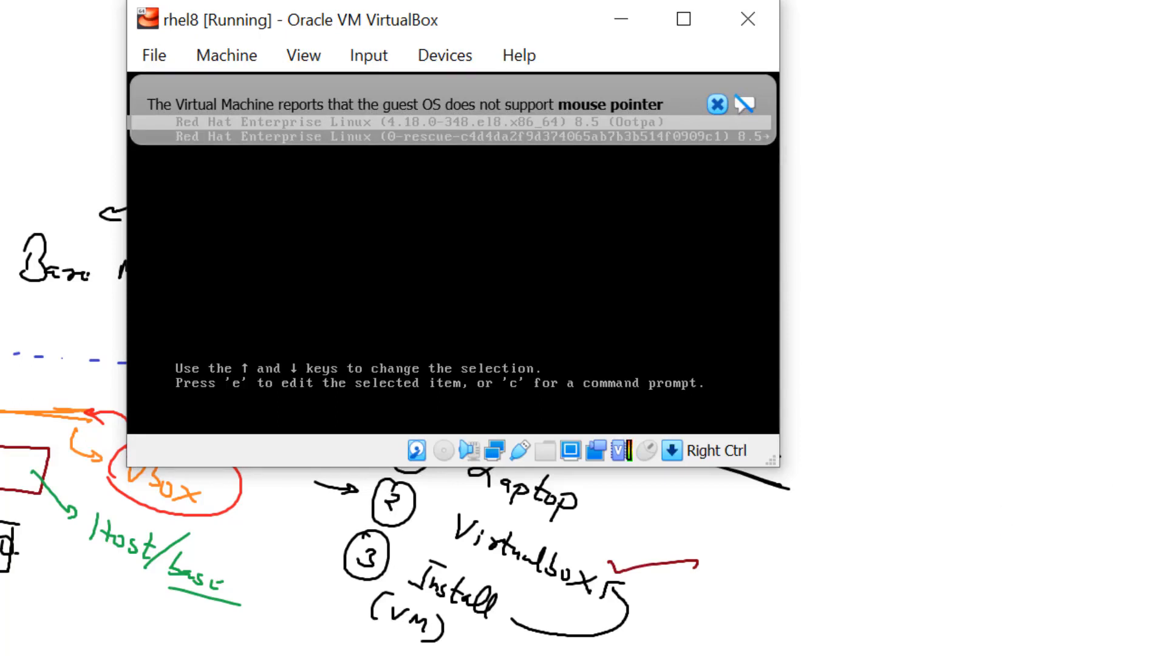
{"action": "left_click", "coordinate": [716, 103]}
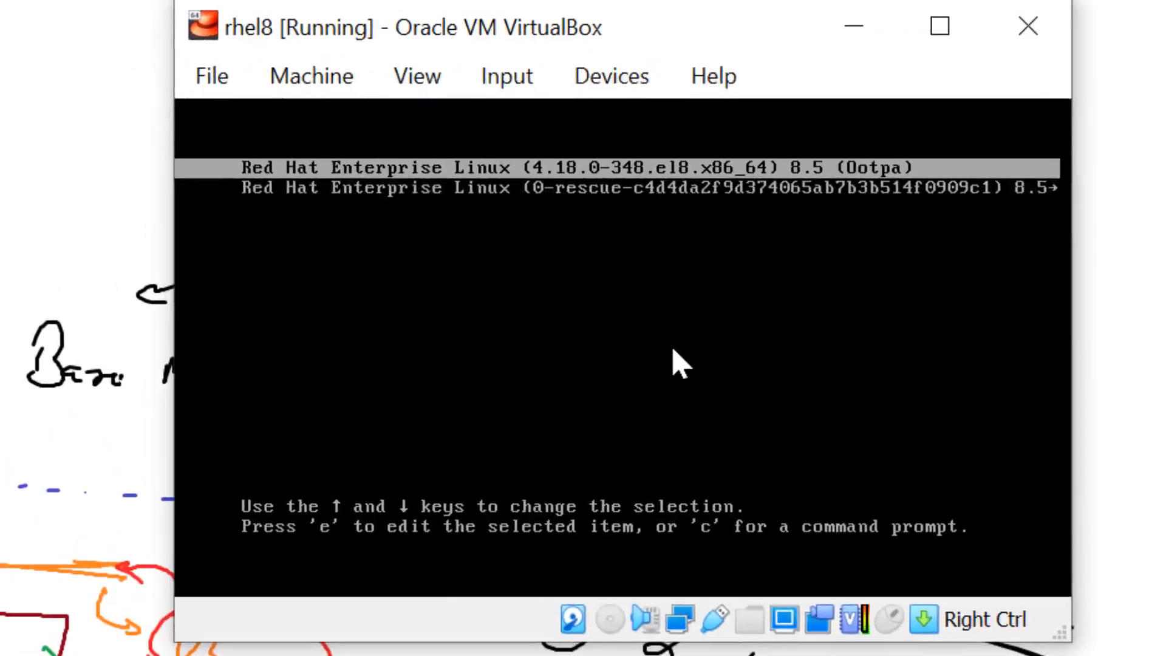
{"action": "key", "text": "Down"}
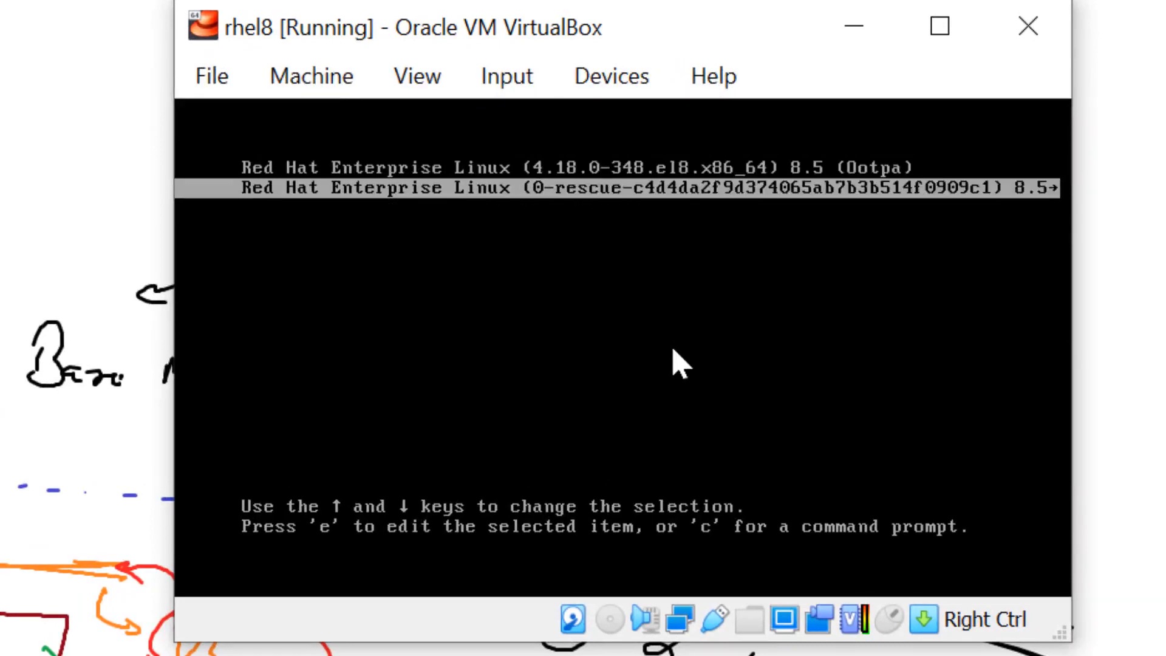
{"action": "key", "text": "Up"}
{"action": "key", "text": "Return"}
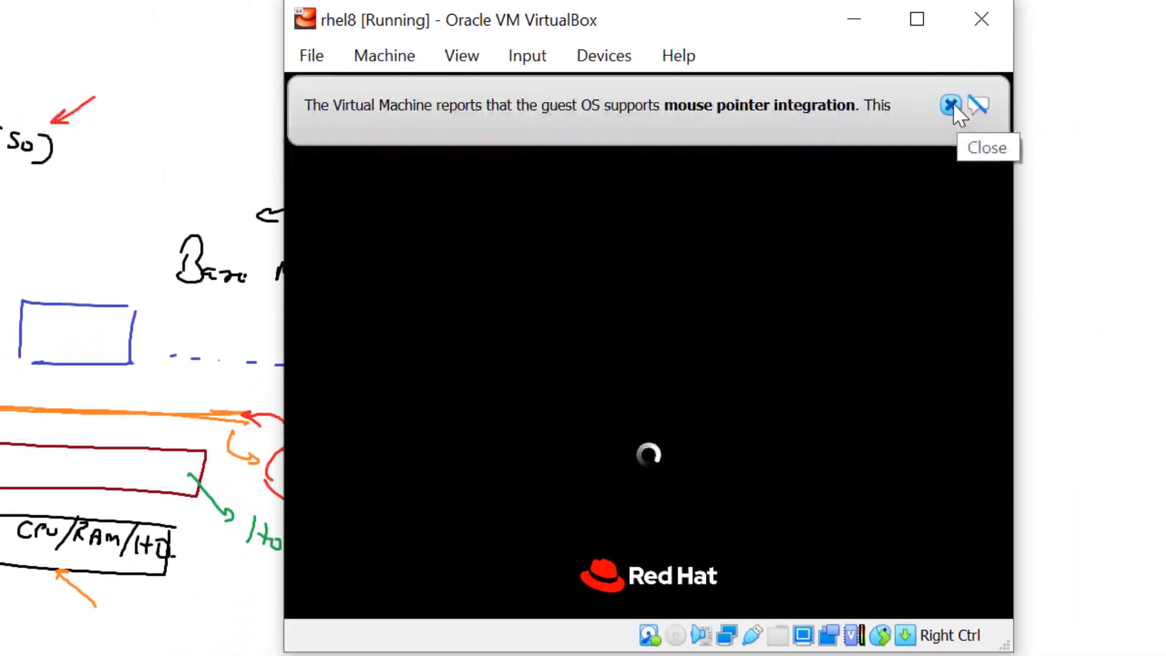
- Close the mouse integration banner and let the guest boot to Initial Setup
{"action": "left_click", "coordinate": [953, 103]}
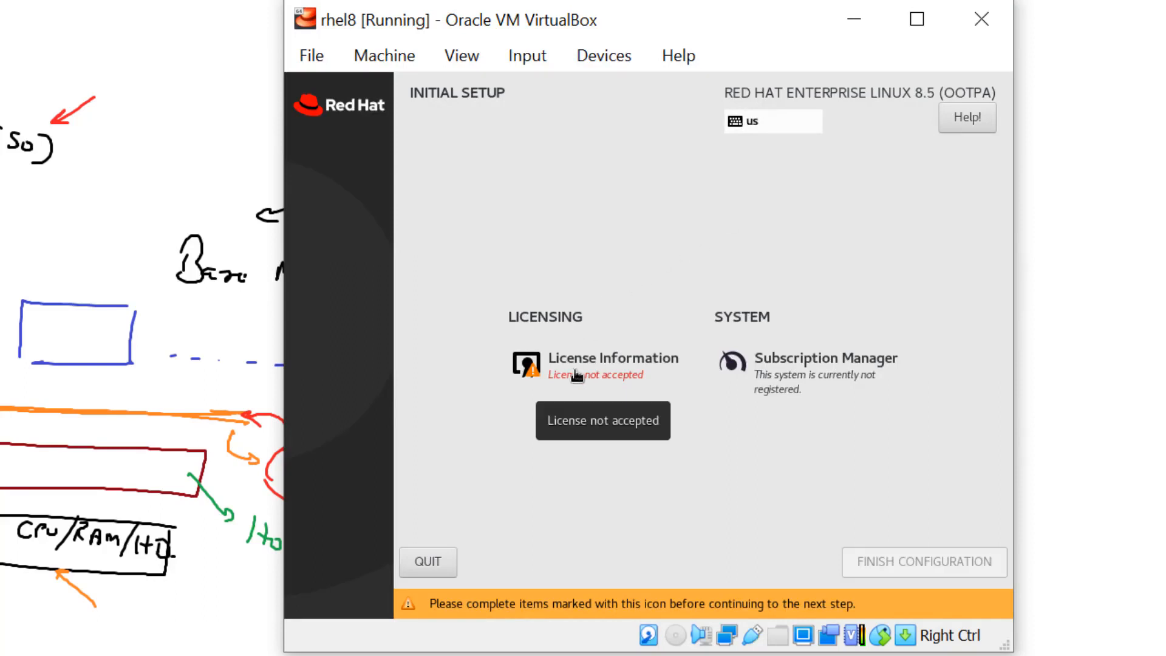
- Tick 'I accept the license agreement', confirm with Done, and finish the configuration
{"action": "left_click", "coordinate": [576, 376]}
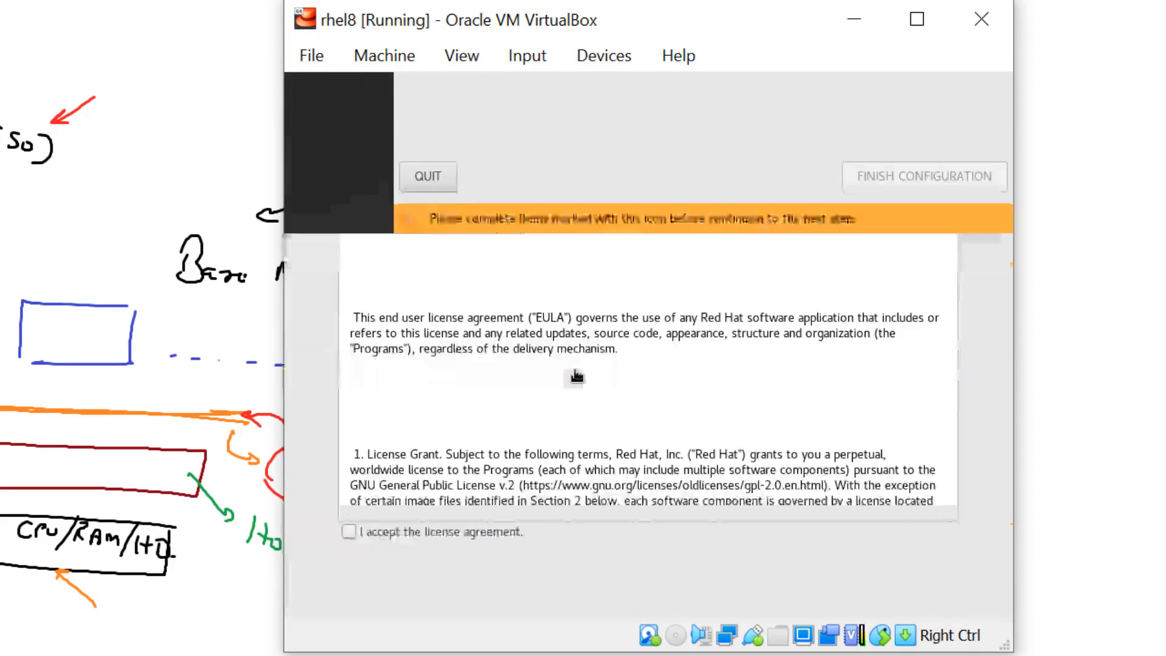
{"action": "left_click", "coordinate": [352, 532]}
{"action": "left_click", "coordinate": [319, 113]}
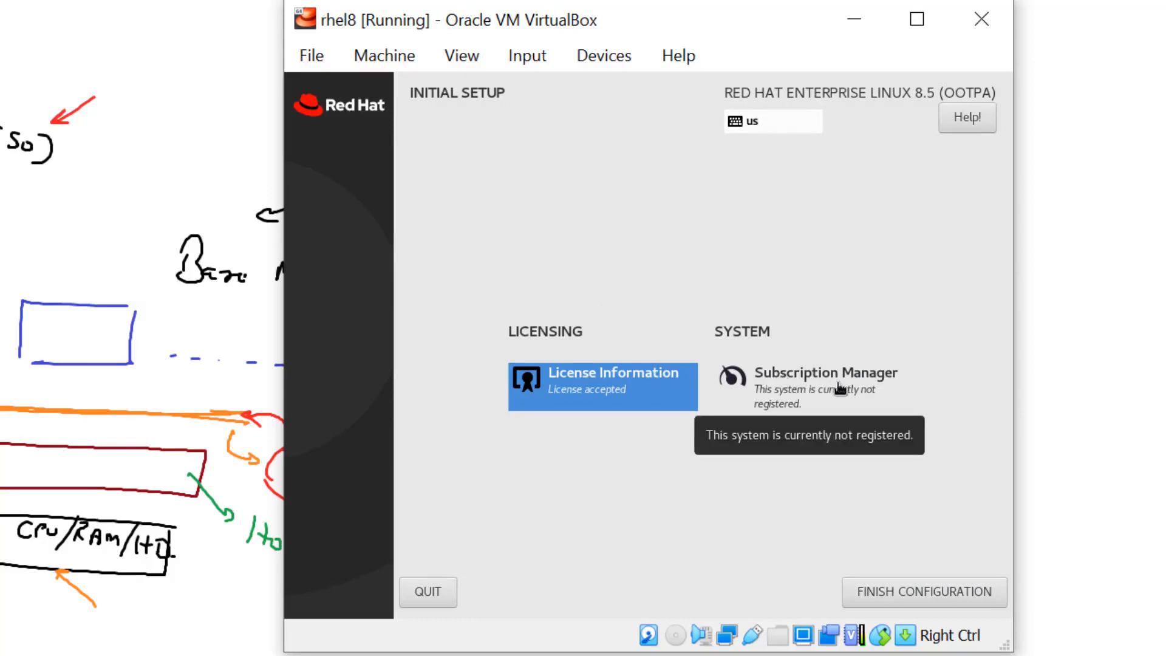
{"action": "left_click", "coordinate": [884, 593]}
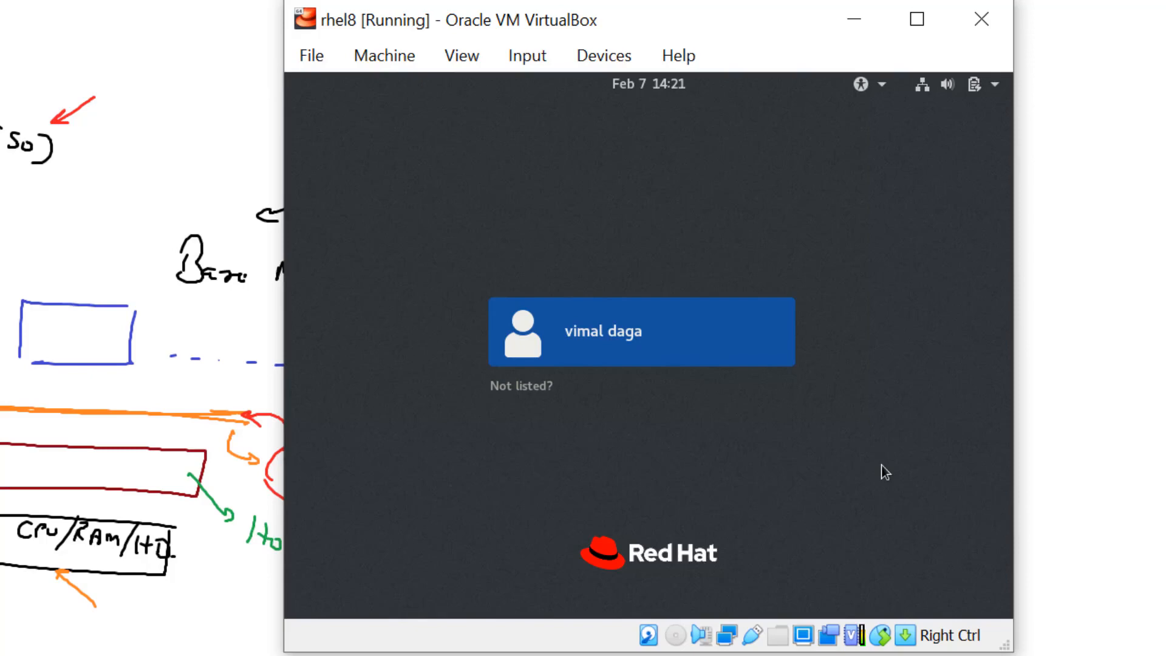
- Sign in as the regular user with the account password
{"action": "left_click", "coordinate": [663, 332]}
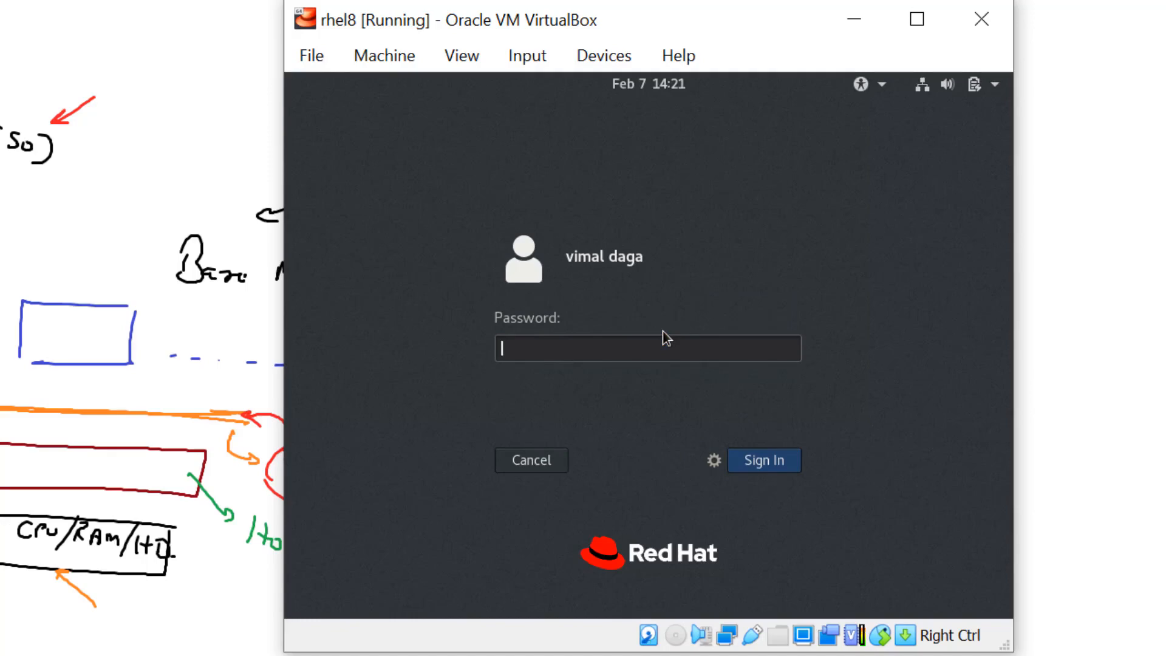
{"action": "type", "text": "******"}
{"action": "key", "text": "Return"}
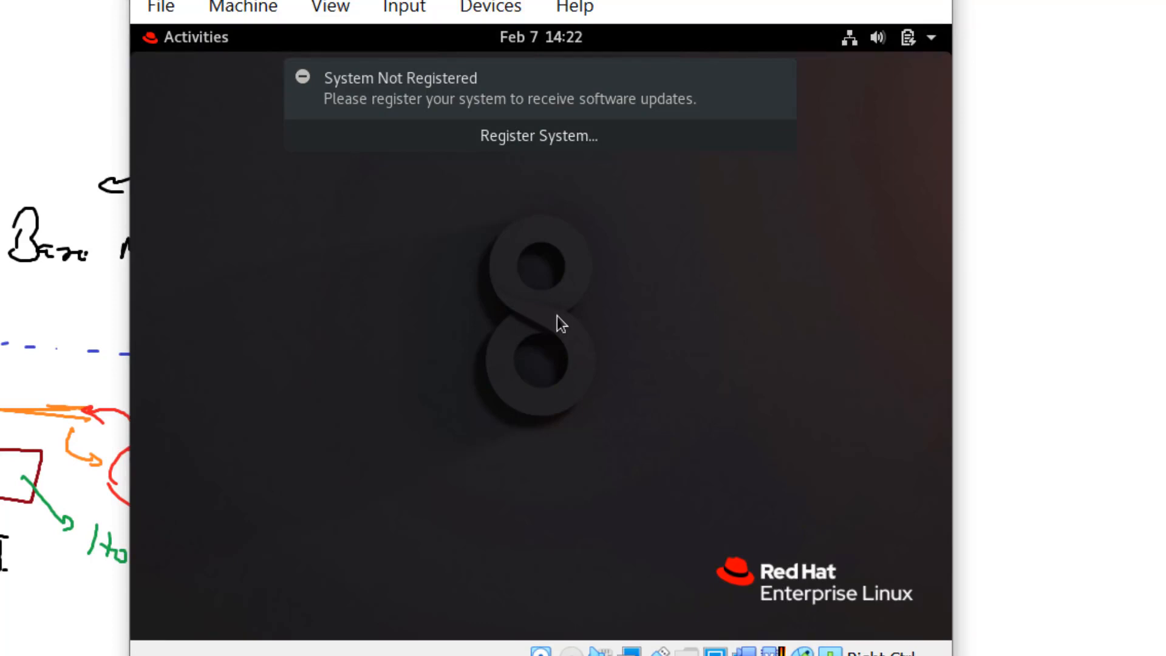
- Dismiss the System Not Registered notice and open the Activities overview
{"action": "left_click", "coordinate": [739, 94]}
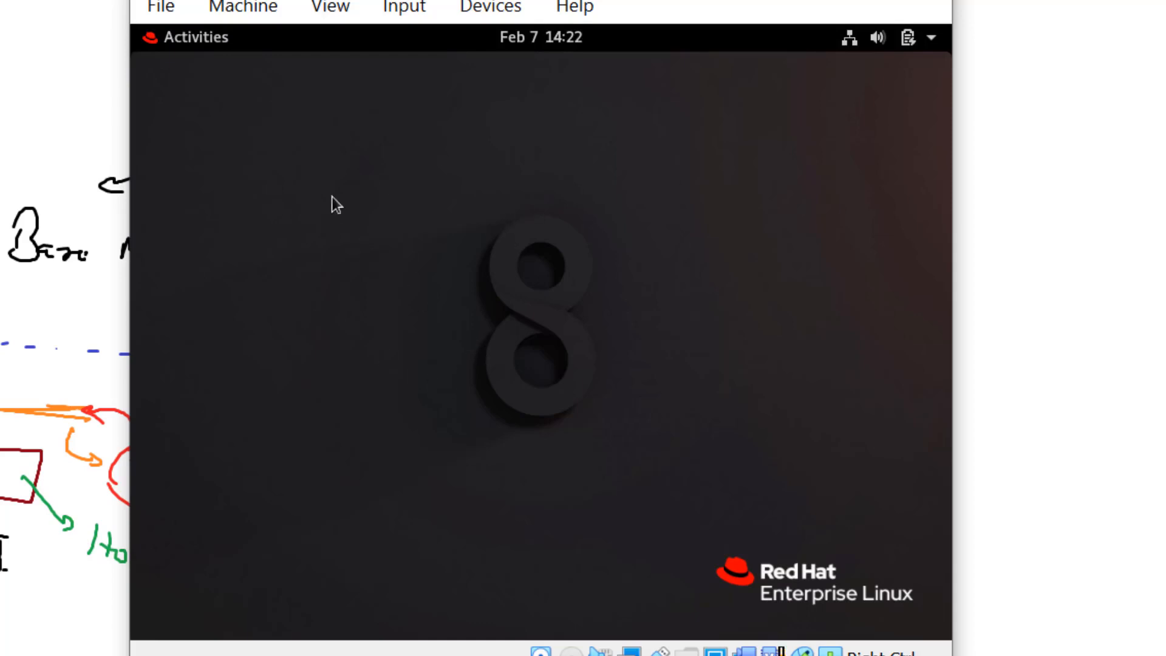
{"action": "left_click", "coordinate": [199, 40]}
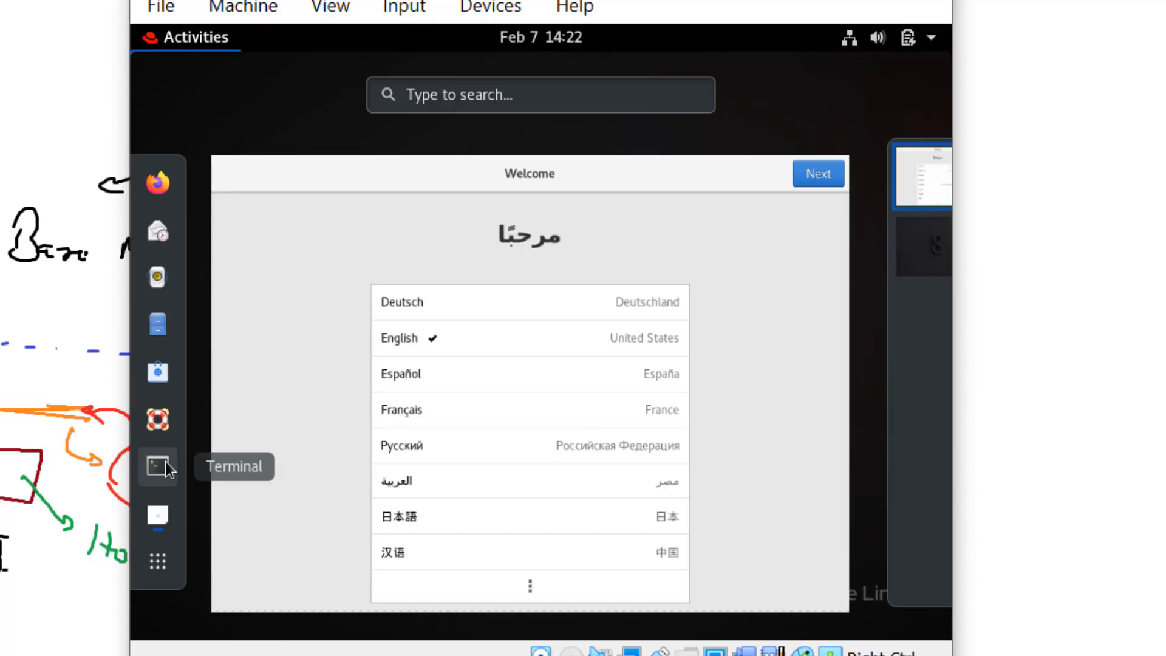
- Keep English, the default keyboard and location services, skip online accounts, and close Help
{"action": "left_click", "coordinate": [283, 363]}
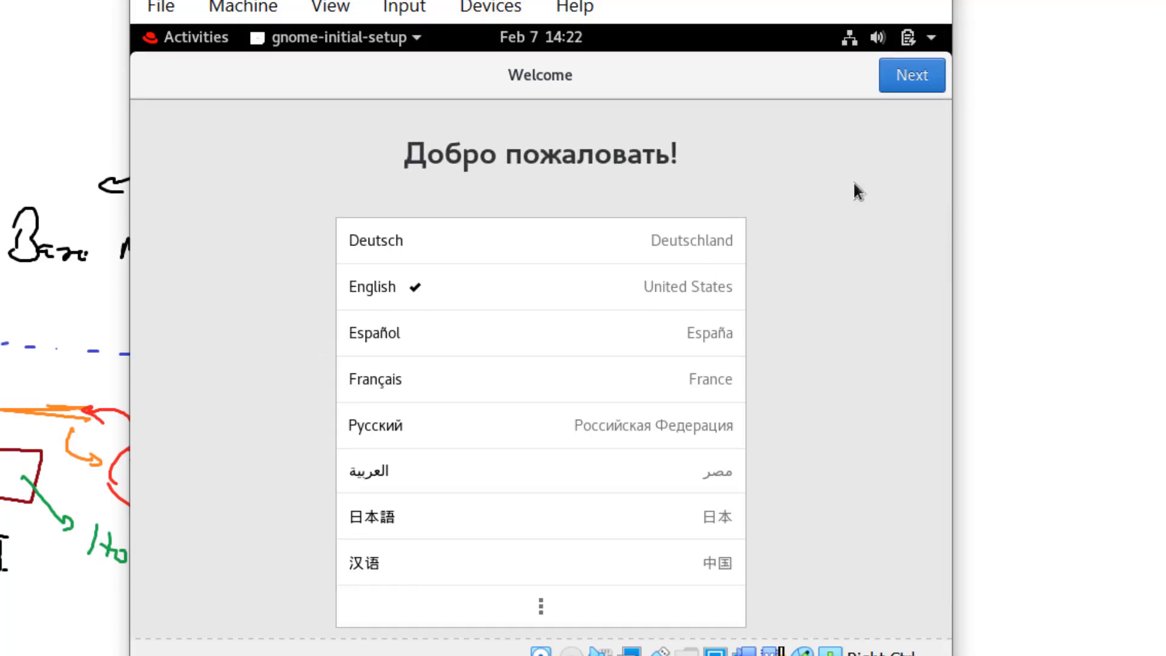
{"action": "left_click", "coordinate": [911, 87]}
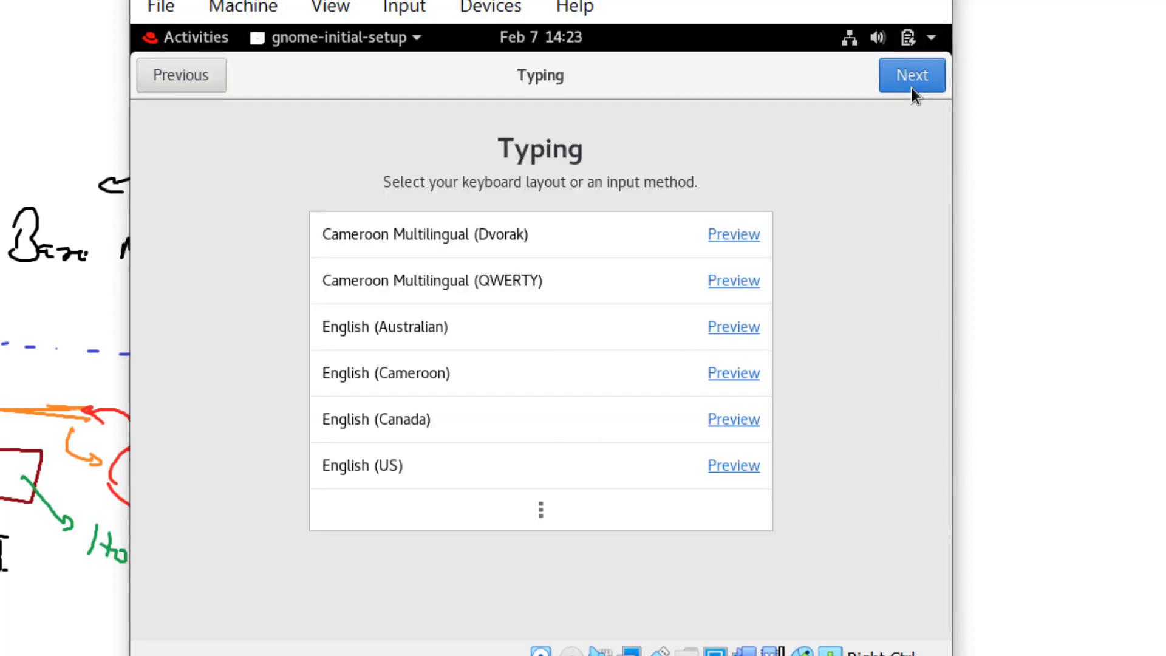
{"action": "left_click", "coordinate": [912, 89]}
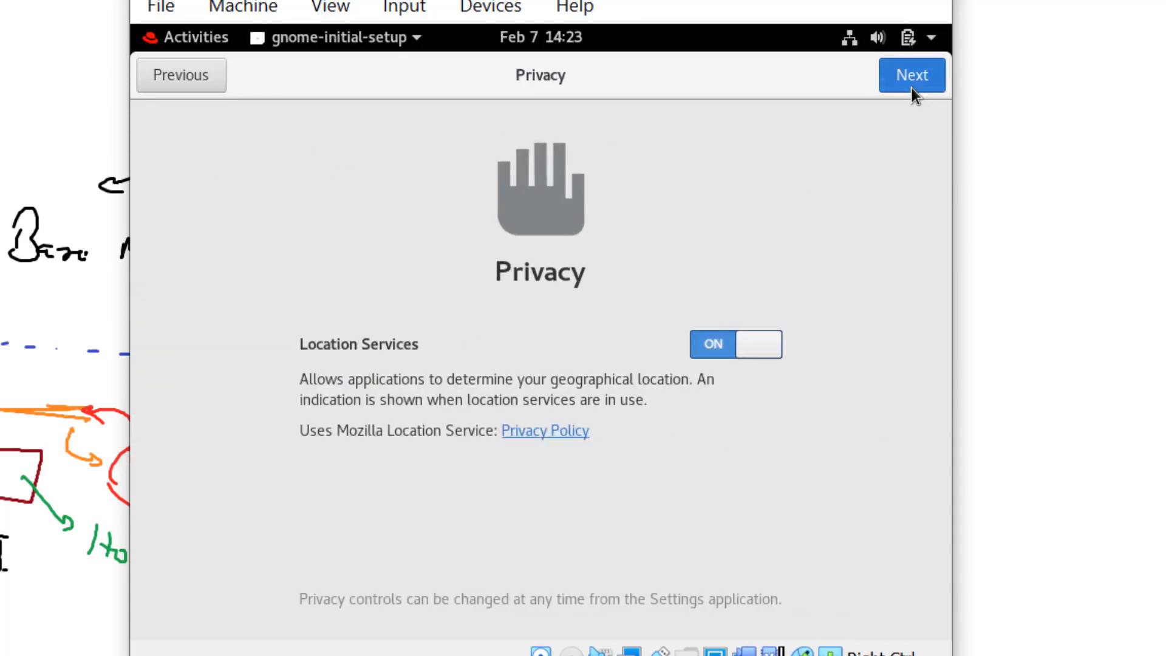
{"action": "left_click", "coordinate": [912, 87]}
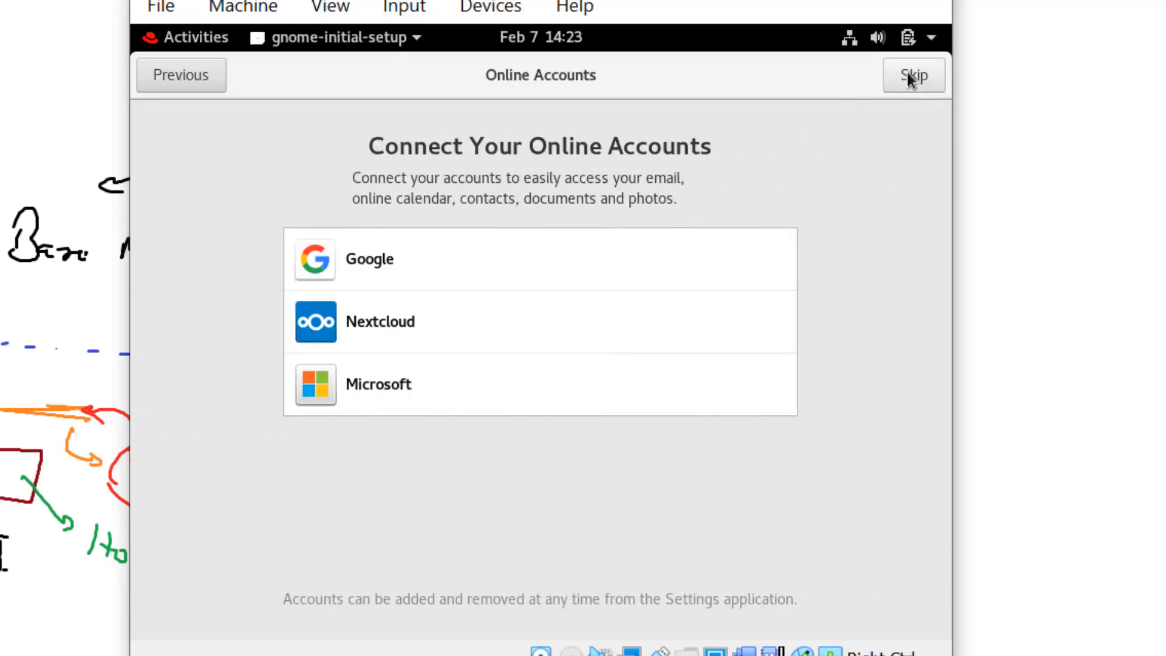
{"action": "left_click", "coordinate": [911, 77]}
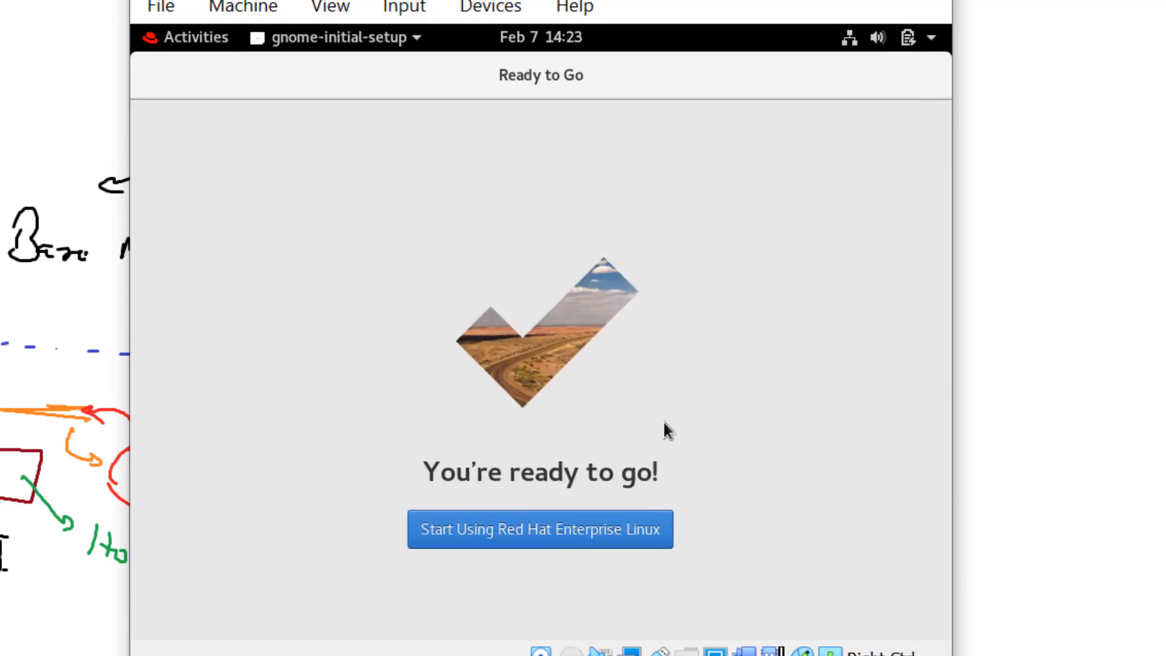
{"action": "left_click", "coordinate": [599, 545]}
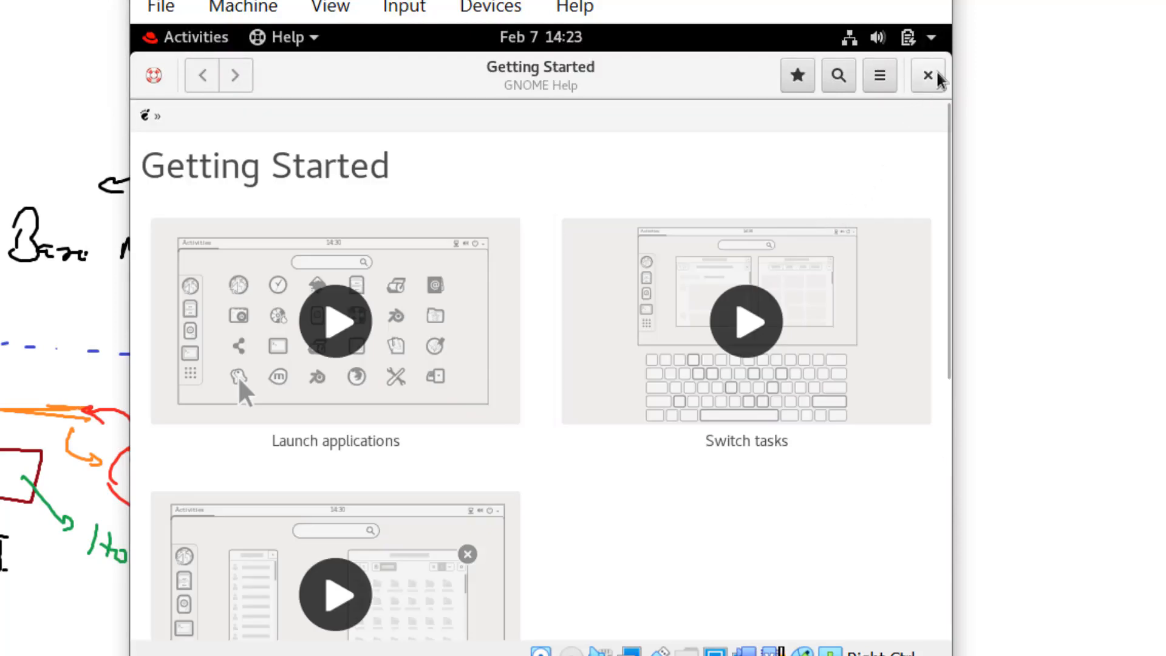
{"action": "left_click", "coordinate": [938, 72]}
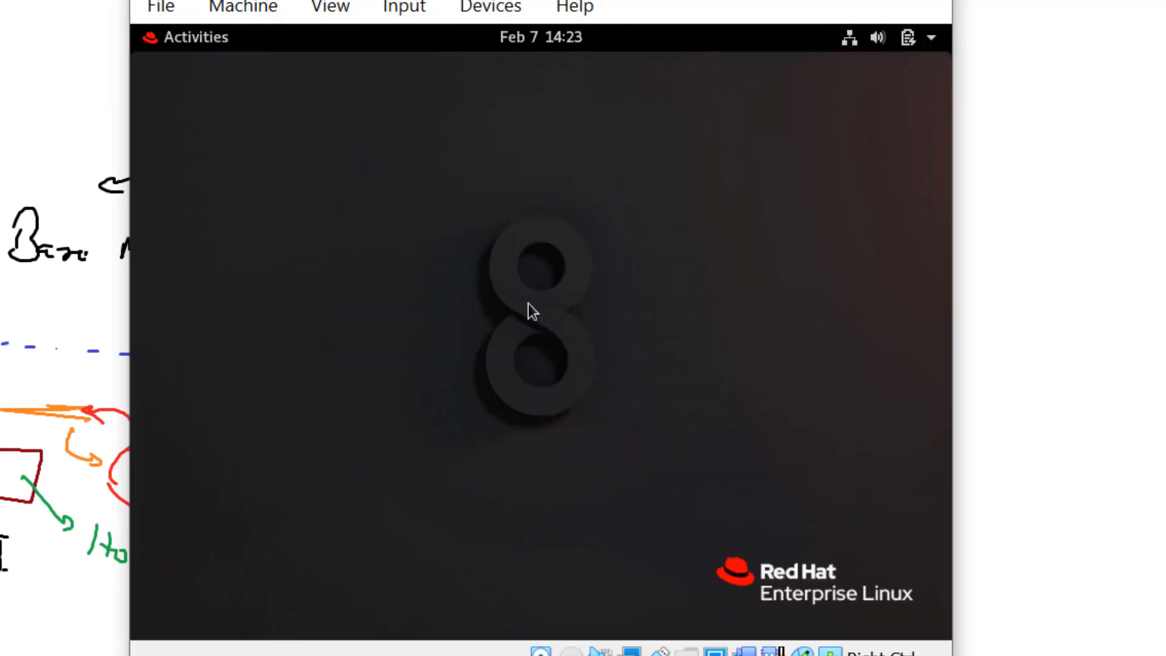
- Launch the Terminal from the Activities dash
{"action": "left_click", "coordinate": [193, 35]}
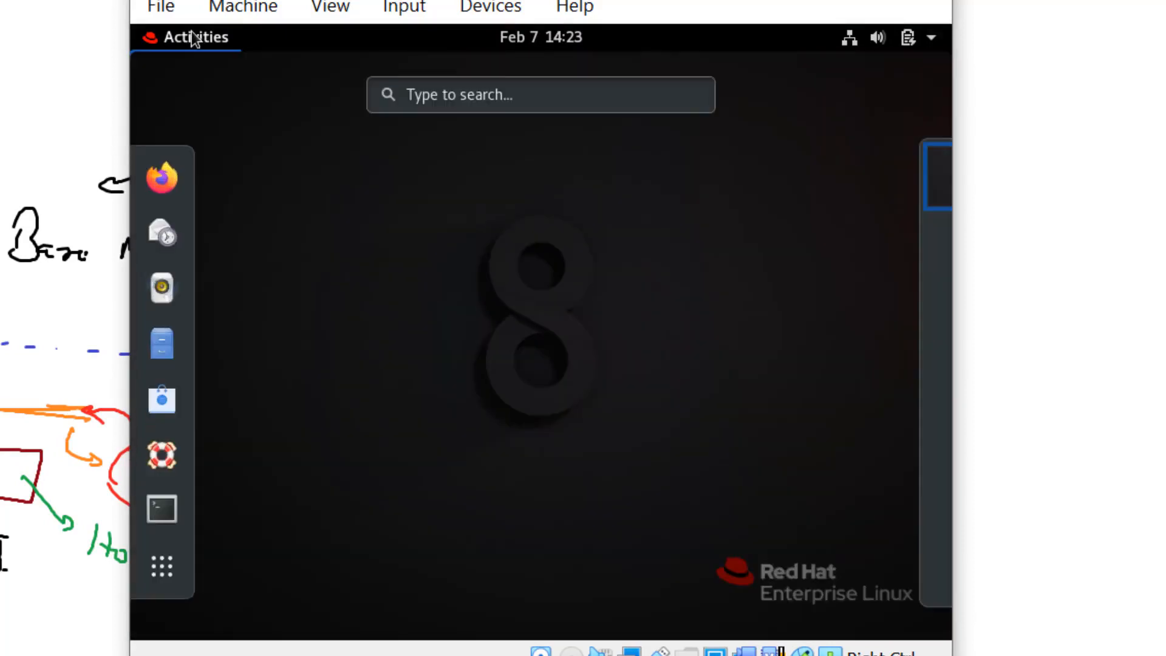
{"action": "left_click", "coordinate": [169, 505]}
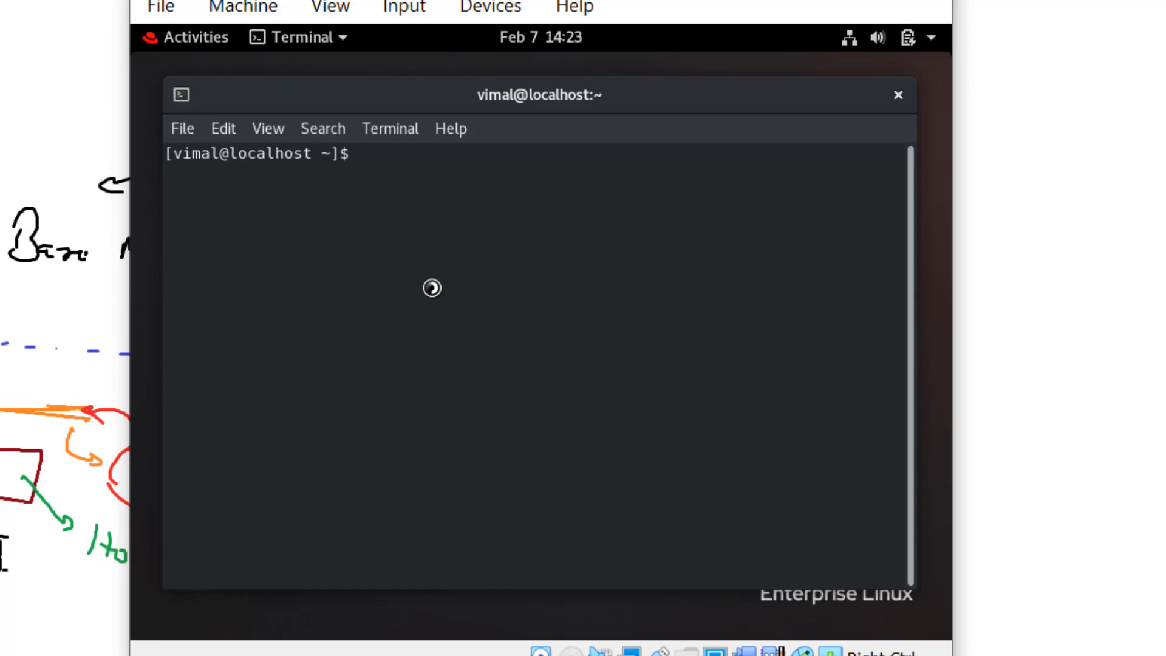
- Enlarge the terminal text and run whoami, which reports the regular user
{"action": "type", "text": "whoami"}
{"action": "key", "text": "ctrl+plus"}
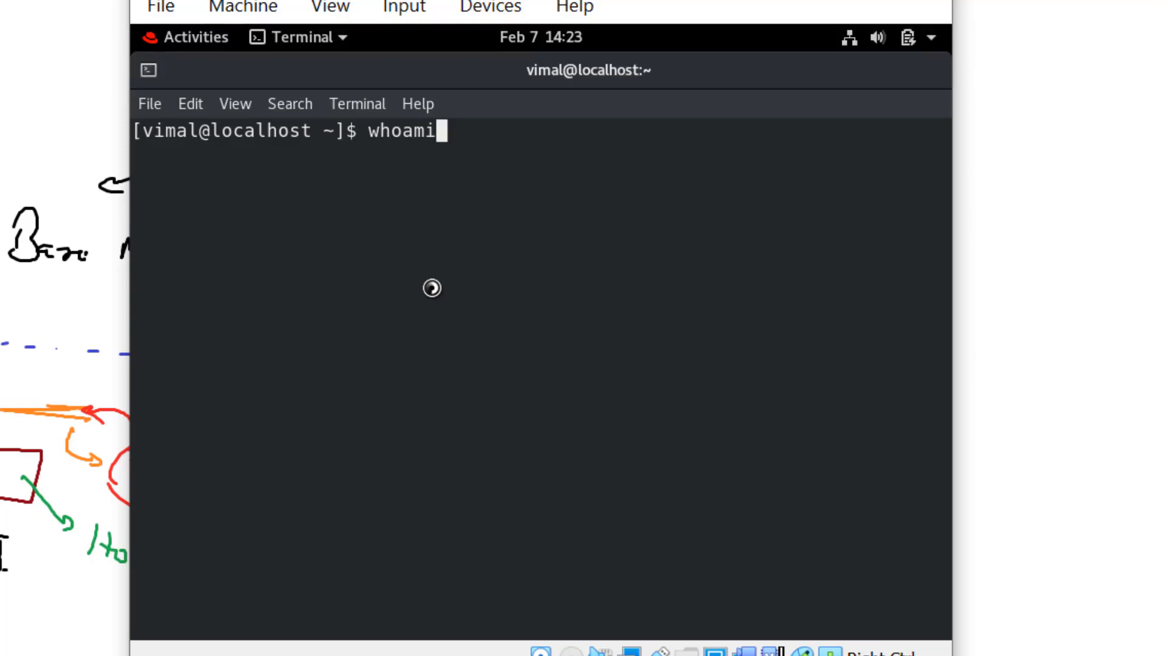
{"action": "key", "text": "Return"}
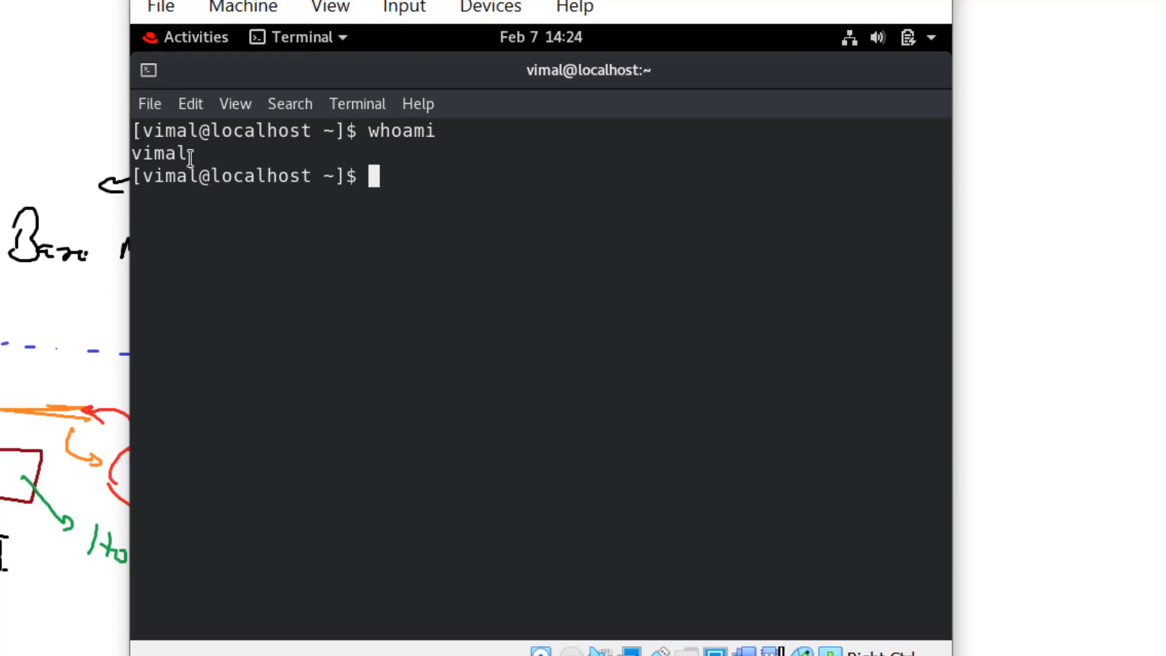
- Exit the terminal and log the regular user out via the system menu
{"action": "type", "text": "exit"}
{"action": "key", "text": "Return"}
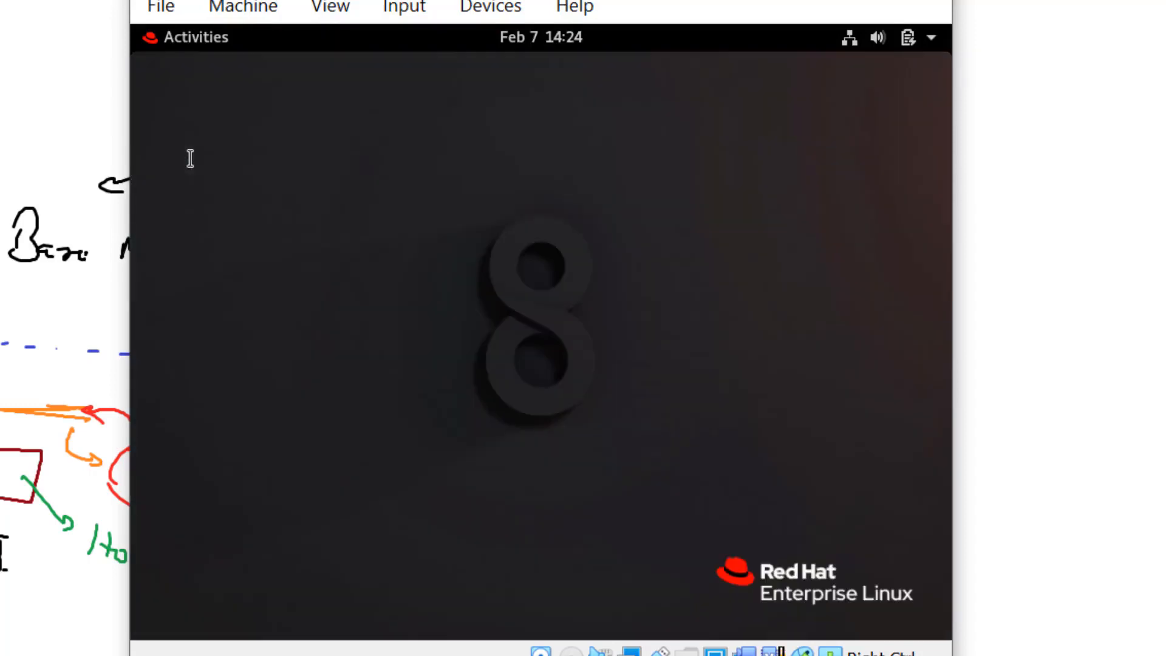
{"action": "left_click", "coordinate": [933, 38]}
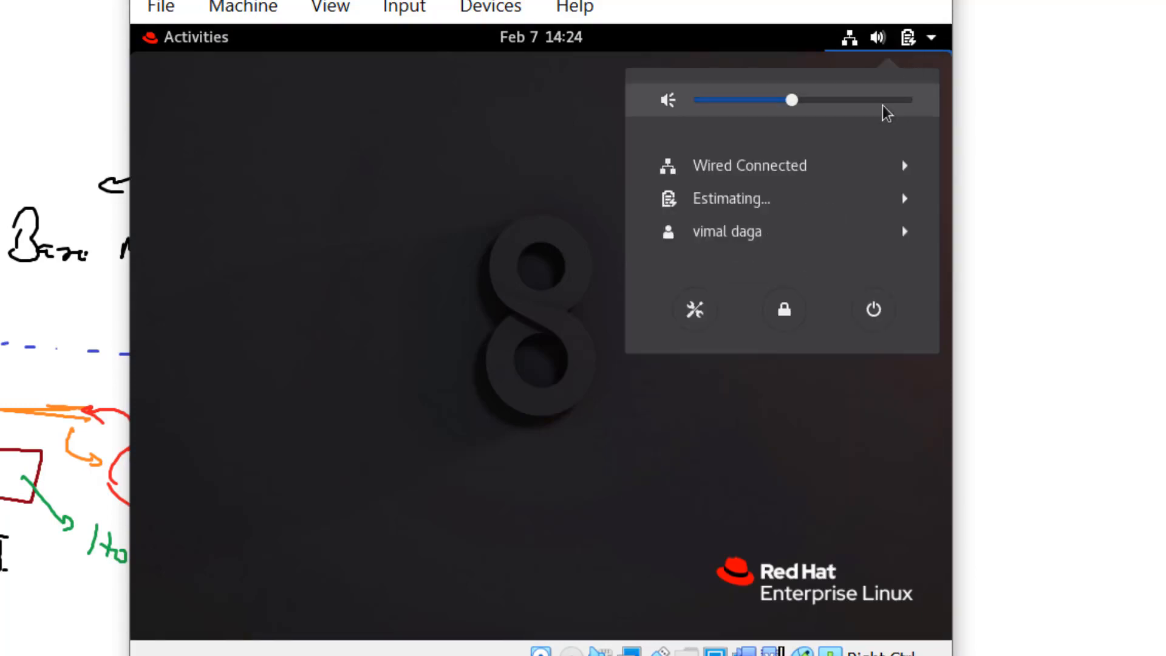
{"action": "left_click", "coordinate": [780, 247]}
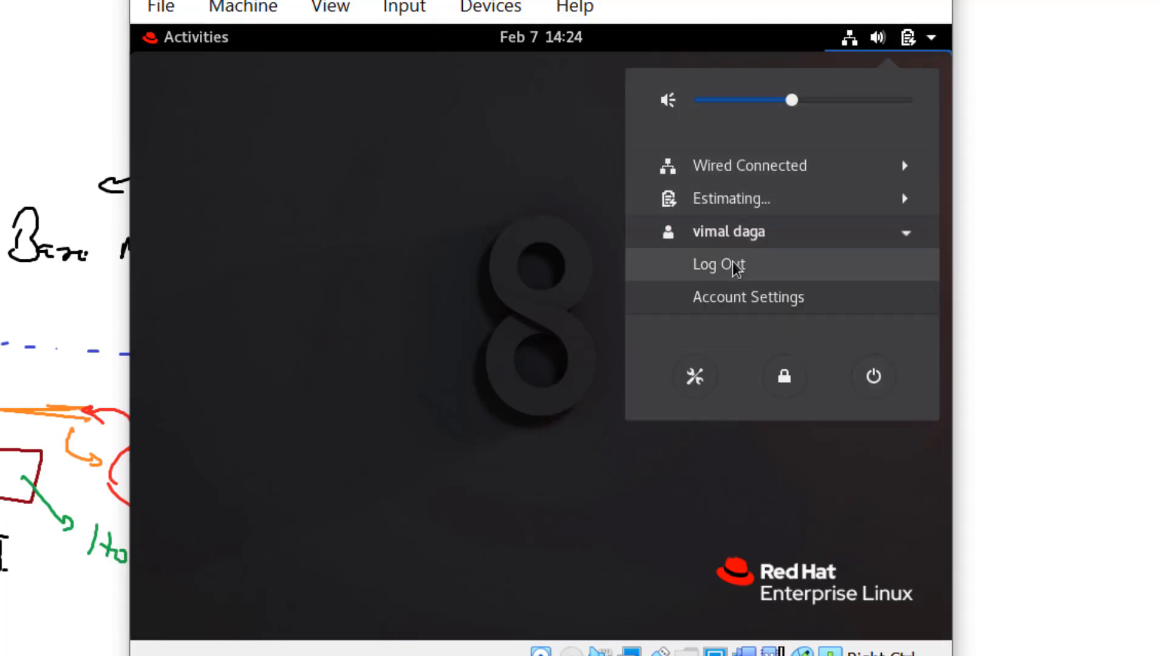
{"action": "left_click", "coordinate": [733, 265]}
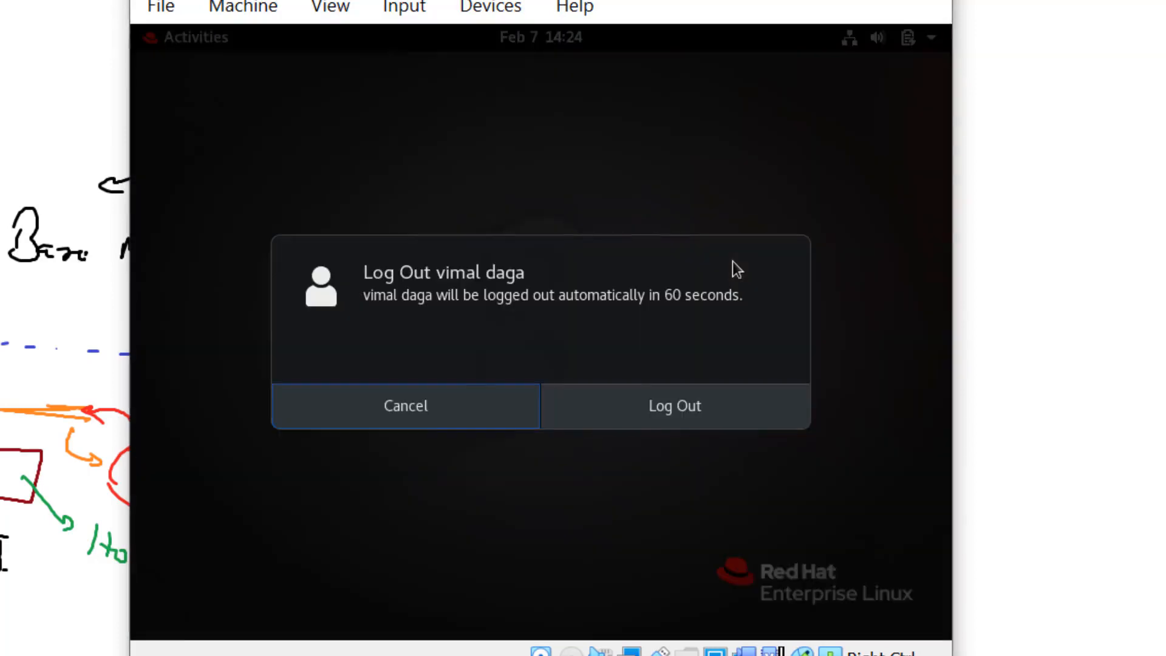
{"action": "left_click", "coordinate": [695, 400]}
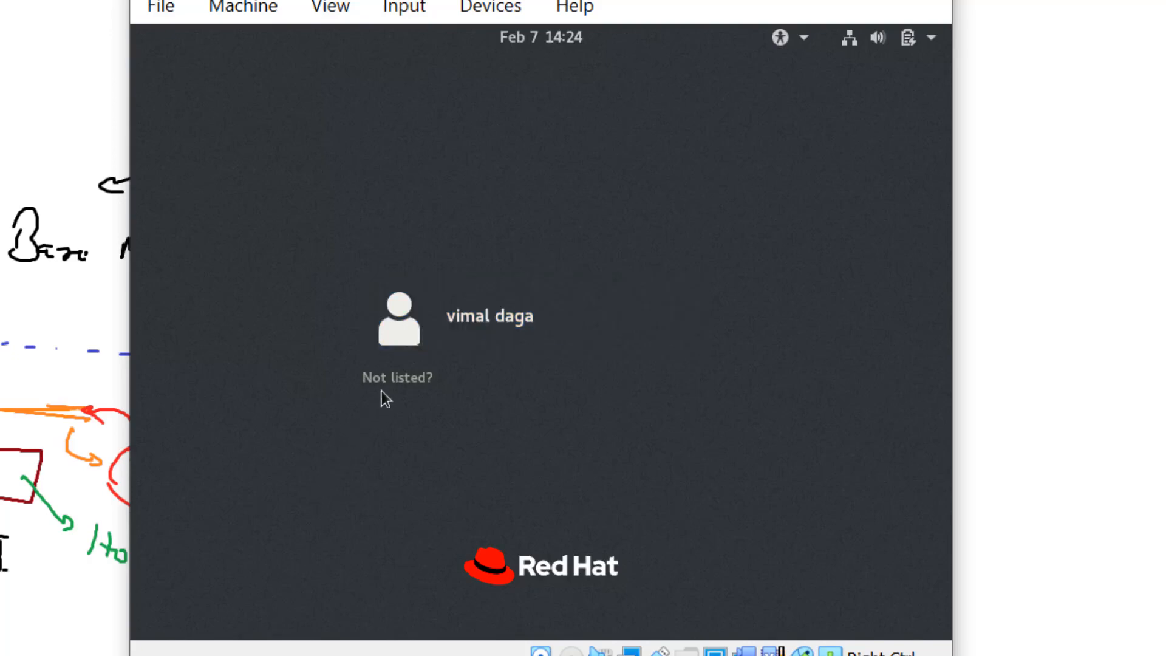
- Sign in through 'Not listed?' with username root and the root account password
{"action": "left_click", "coordinate": [396, 378]}
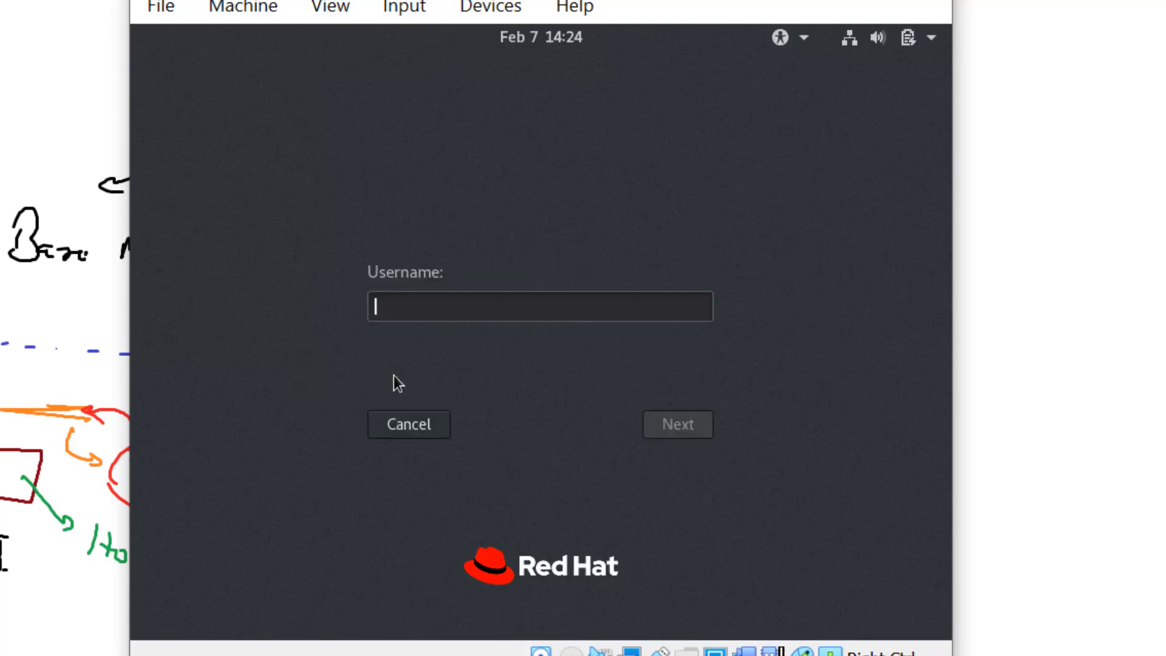
{"action": "type", "text": "root"}
{"action": "key", "text": "Return"}
{"action": "type", "text": "root"}
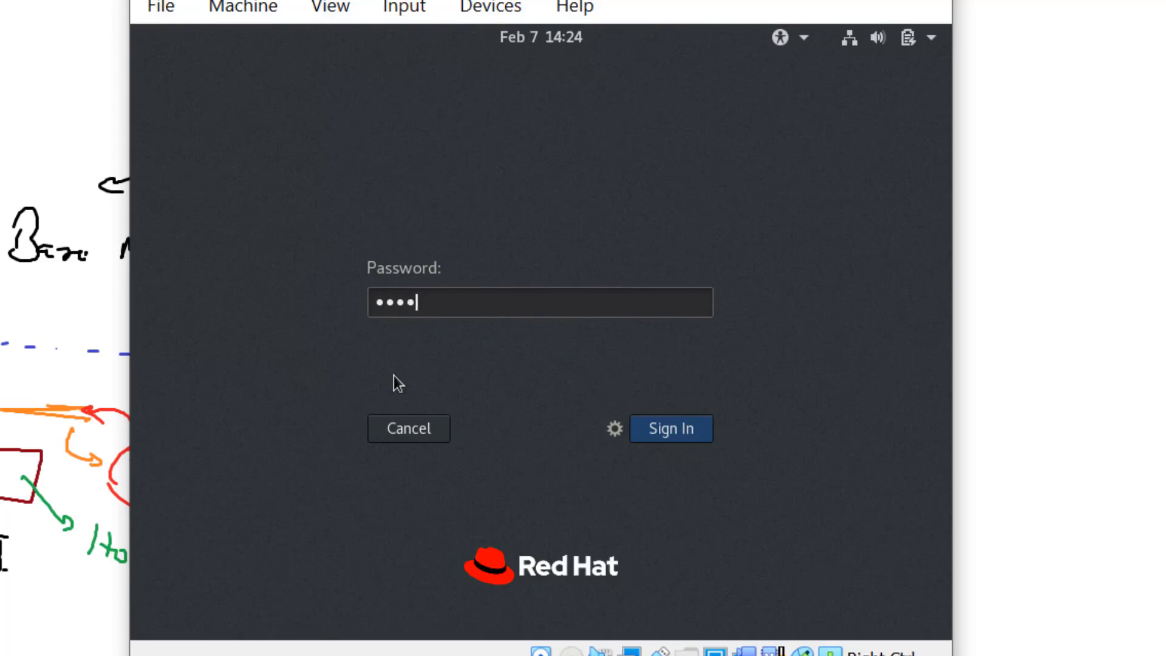
{"action": "type", "text": "at"}
{"action": "key", "text": "Return"}
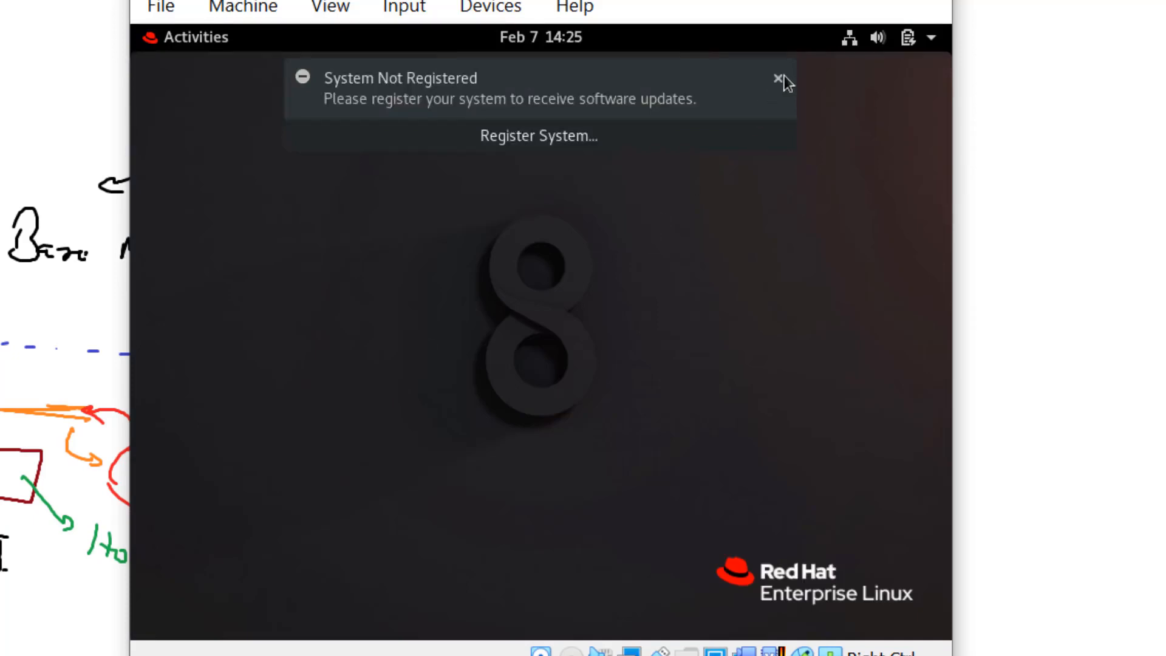
- Close the System Not Registered and privileged-user notifications
{"action": "left_click", "coordinate": [780, 77]}
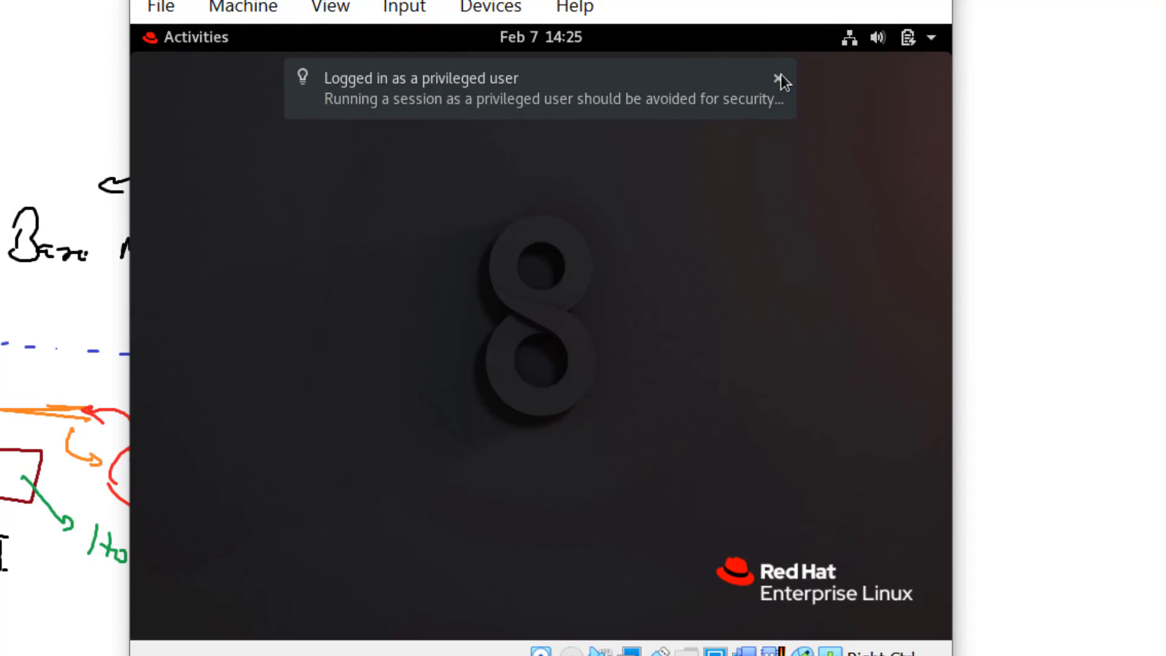
{"action": "left_click", "coordinate": [780, 77]}
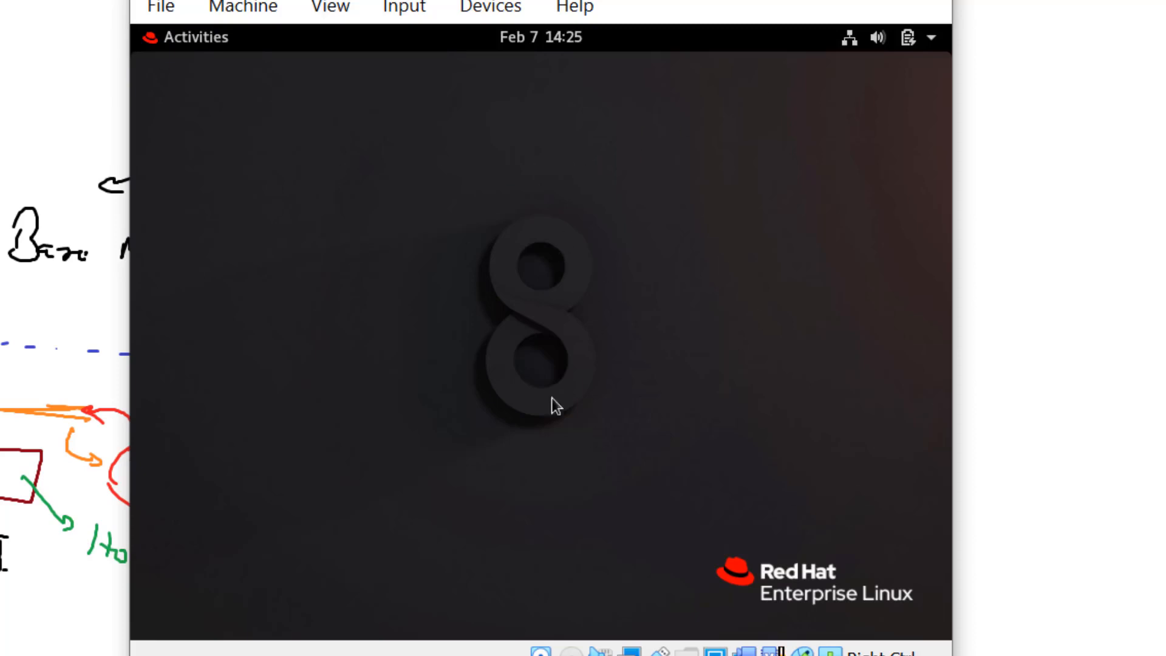
- Launch Terminal from an Activities search for 'ter', then bring the Welcome setup window forward
{"action": "left_click", "coordinate": [200, 31]}
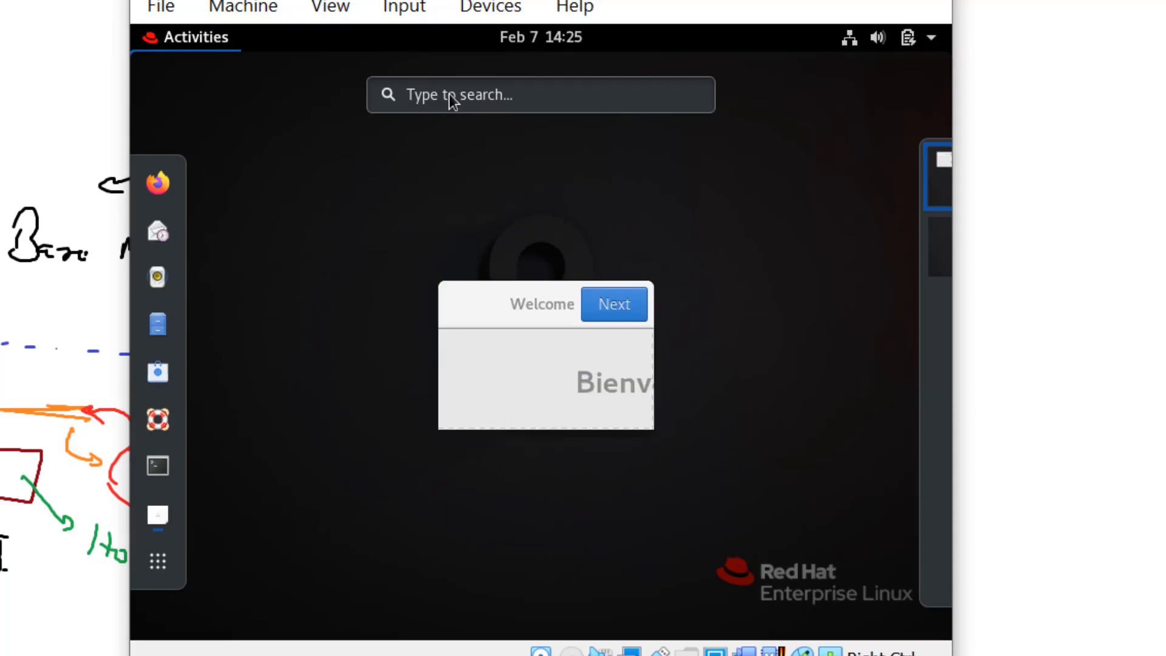
{"action": "type", "text": "ter"}
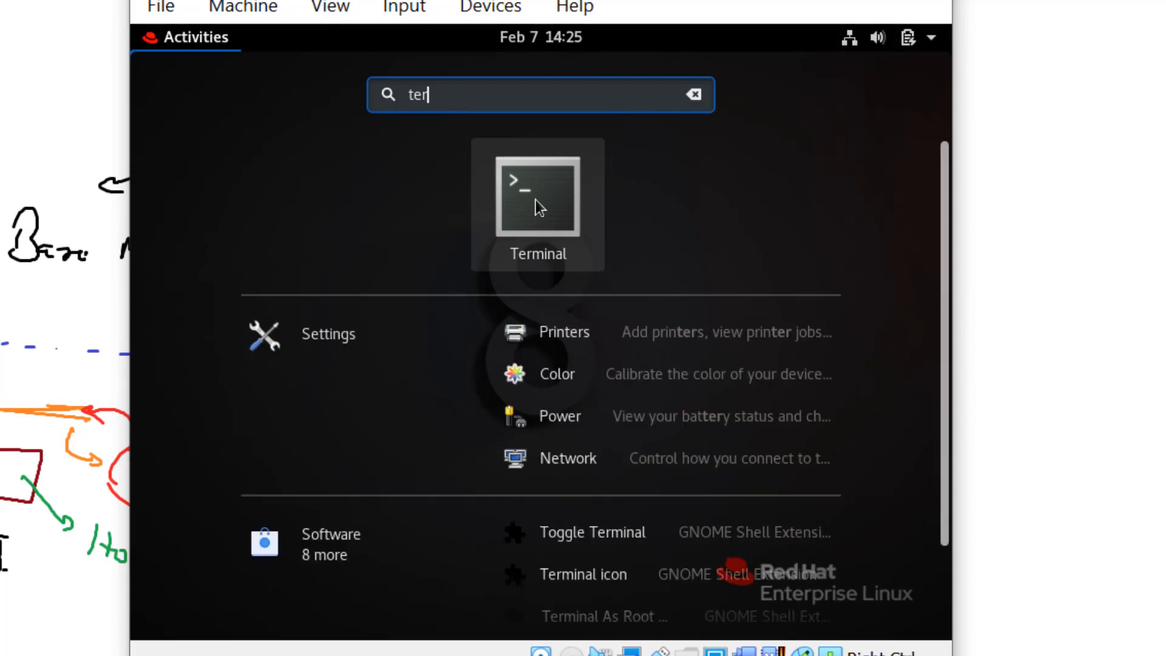
{"action": "left_click", "coordinate": [535, 200]}
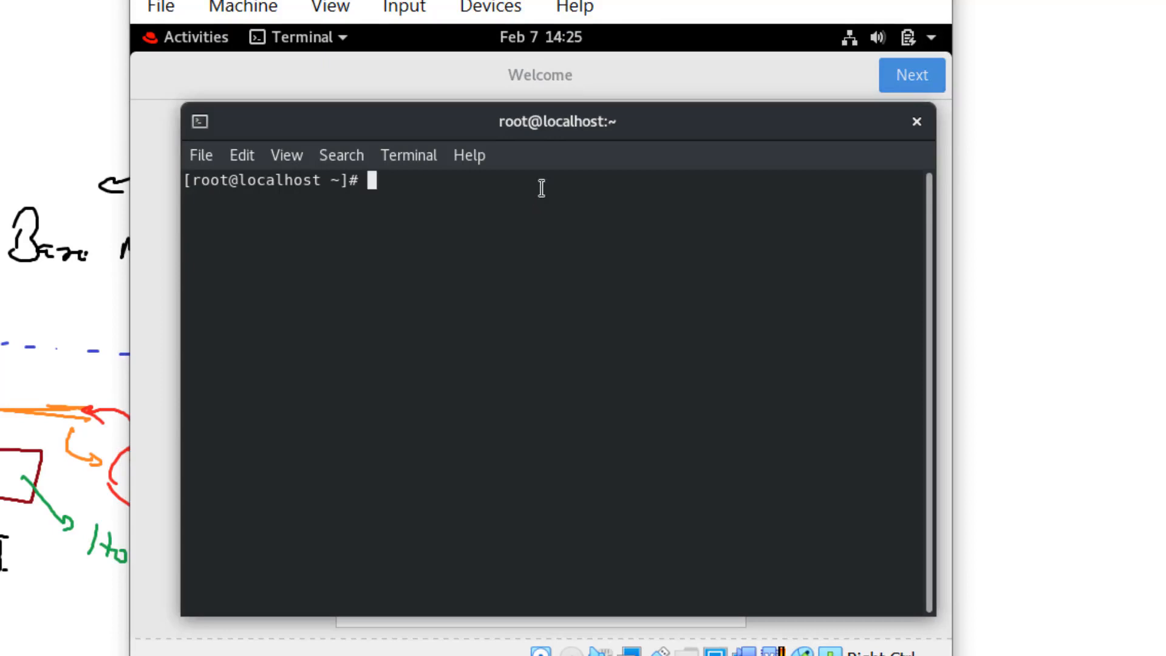
{"action": "left_click", "coordinate": [690, 79]}
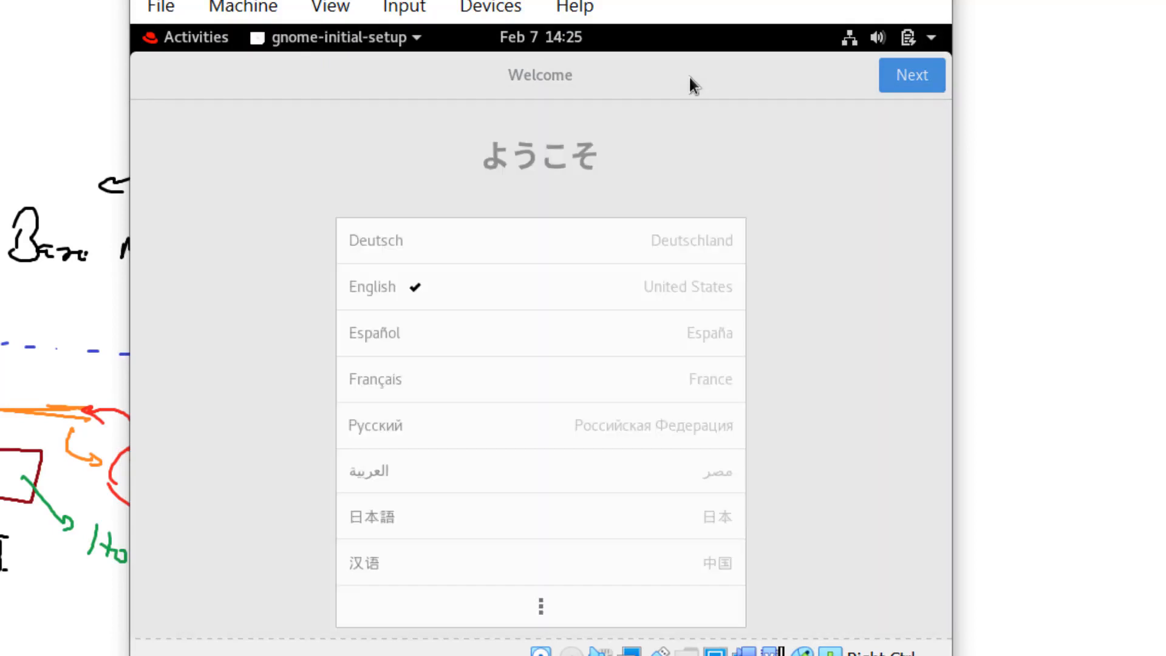
- Accept English, the keyboard layout and location services, skip Online Accounts, finish setup, close Getting Started help
{"action": "left_click", "coordinate": [902, 81]}
{"action": "left_click", "coordinate": [902, 82]}
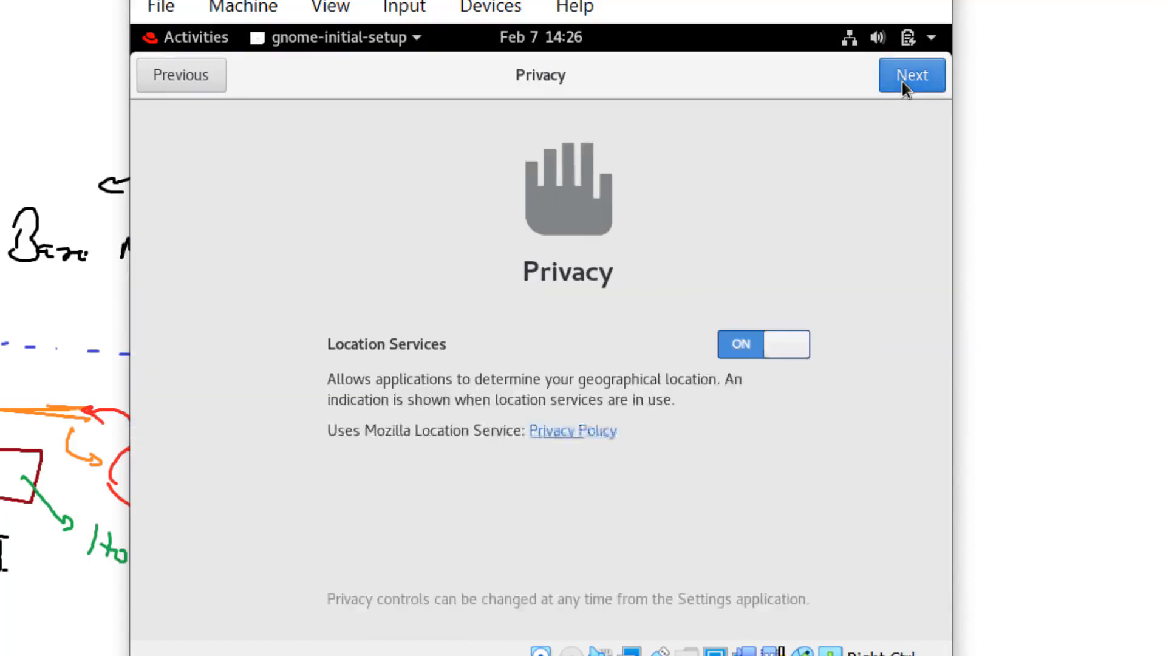
{"action": "left_click", "coordinate": [902, 81]}
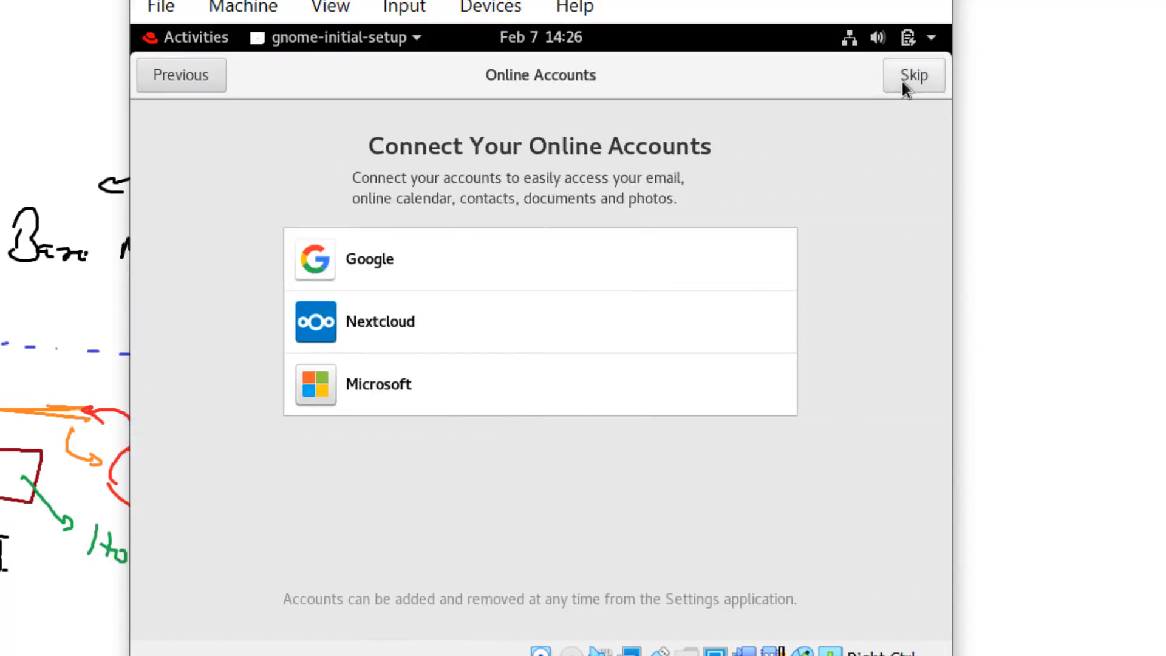
{"action": "left_click", "coordinate": [902, 81]}
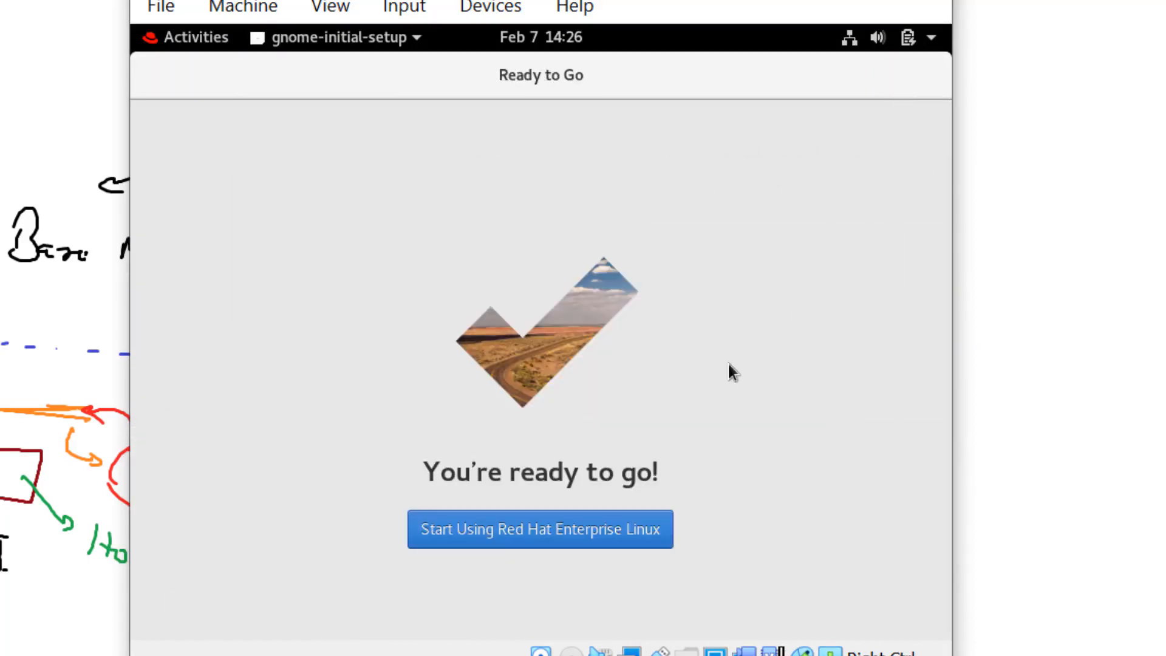
{"action": "left_click", "coordinate": [621, 529]}
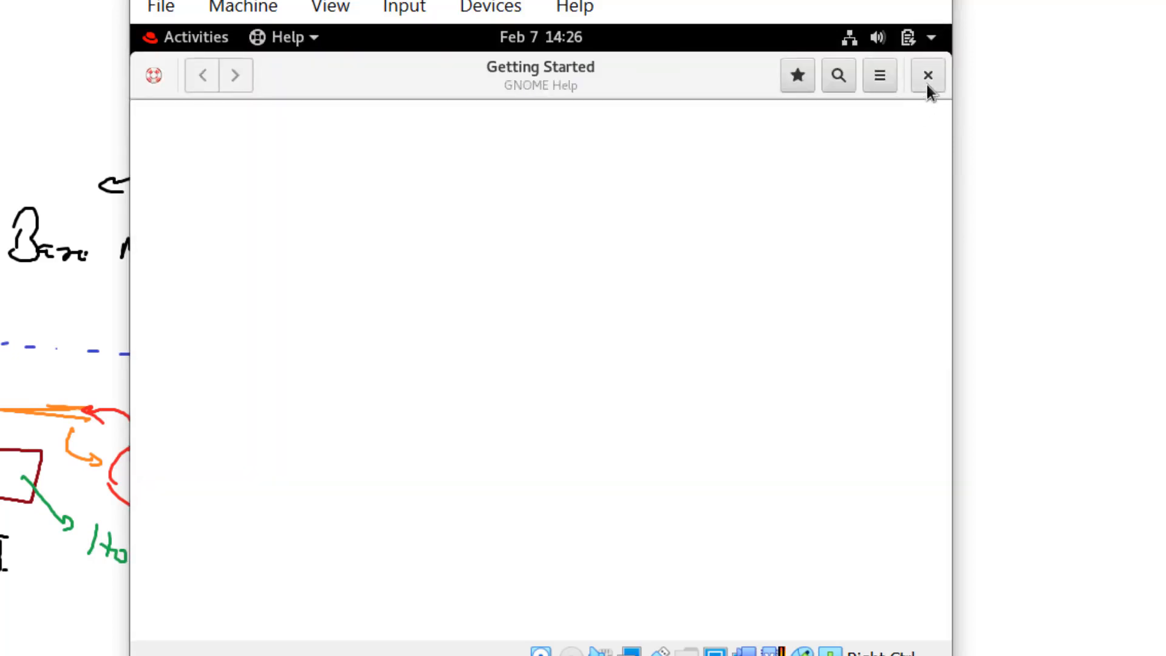
{"action": "left_click", "coordinate": [927, 76]}
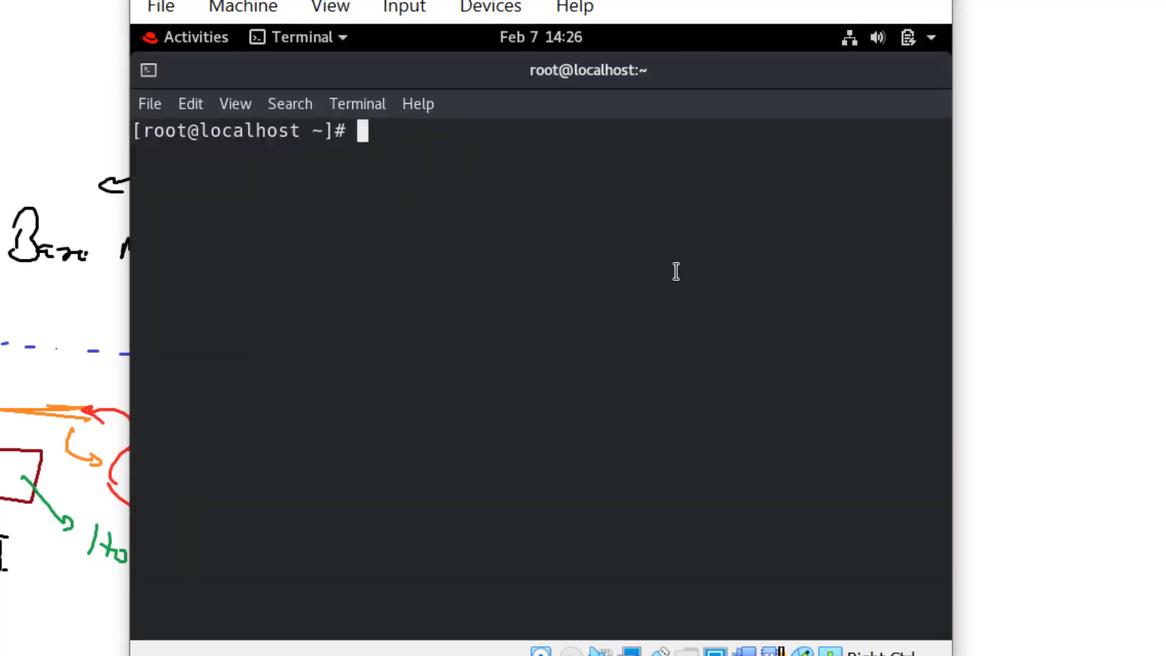
- Run whoami in the terminal and confirm the output reads root
{"action": "type", "text": "whoami"}
{"action": "key", "text": "Return"}
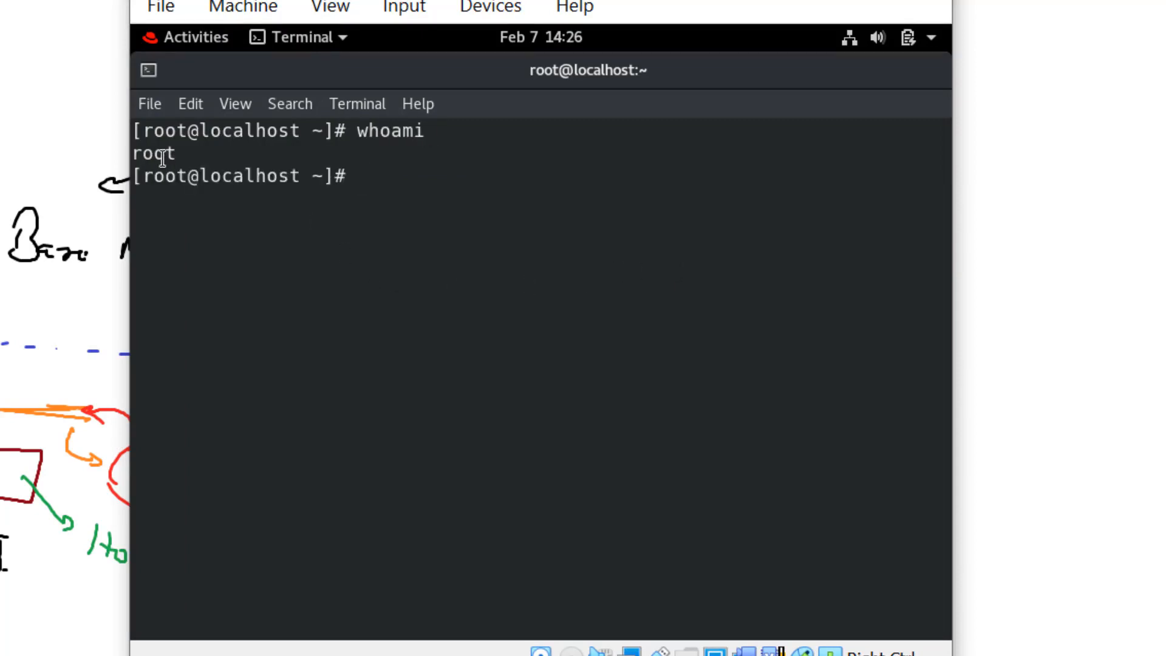
{"action": "left_click_drag", "start_coordinate": [163, 159], "coordinate": [211, 161]}
{"action": "left_click", "coordinate": [212, 162]}
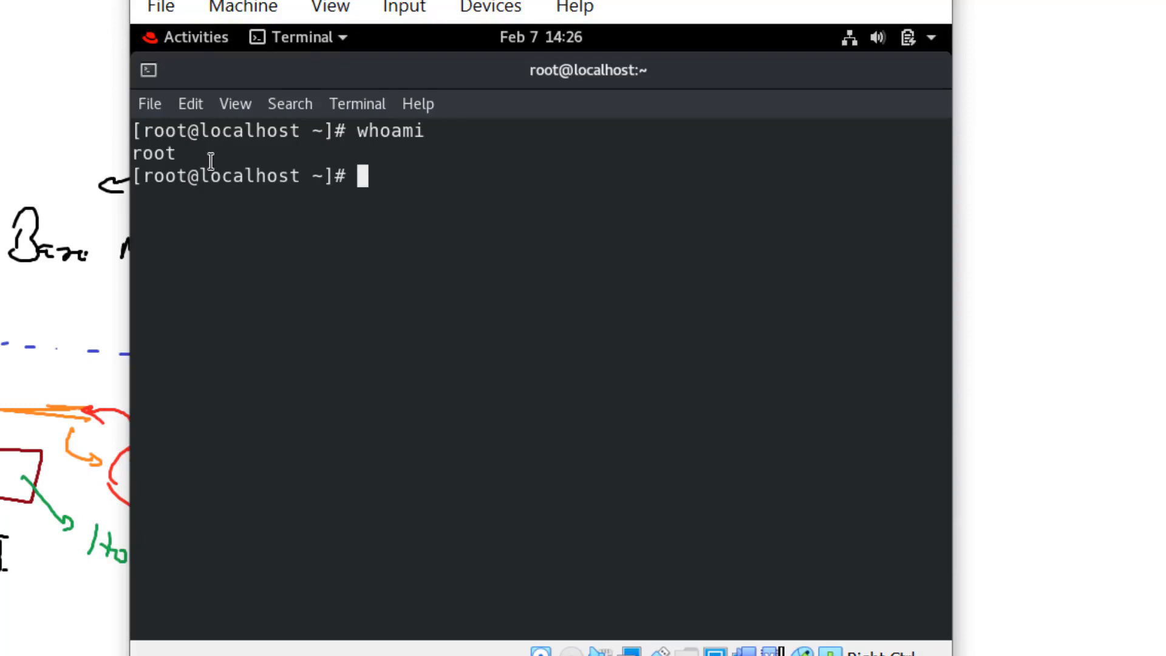